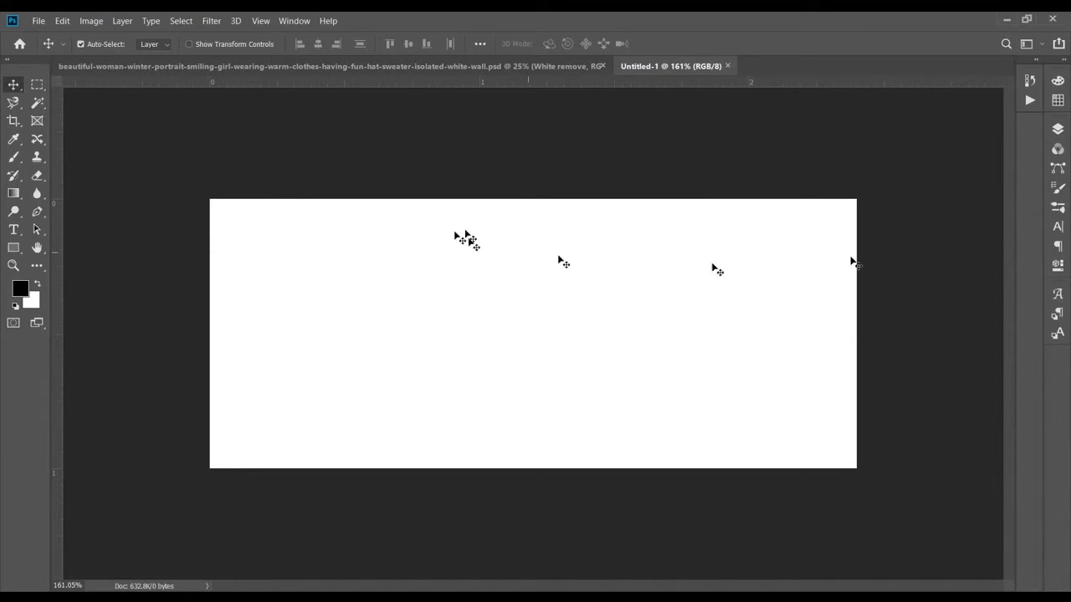
Step: Add a guide layout to the blank canvas and move its four guides outward to sit just inside the canvas edges
left_click(258, 20)
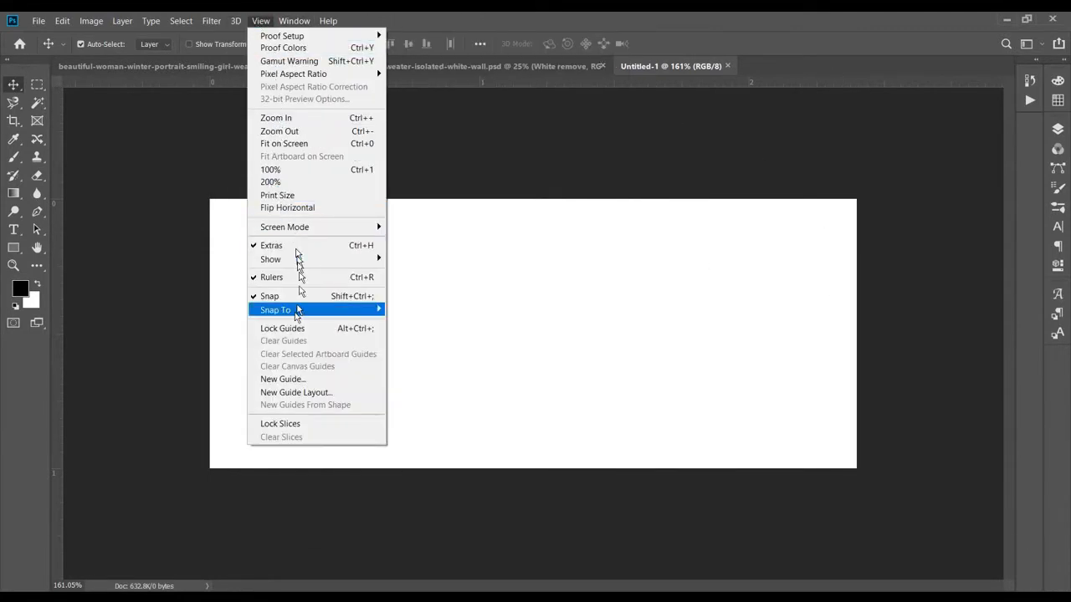
left_click(284, 393)
left_click(694, 182)
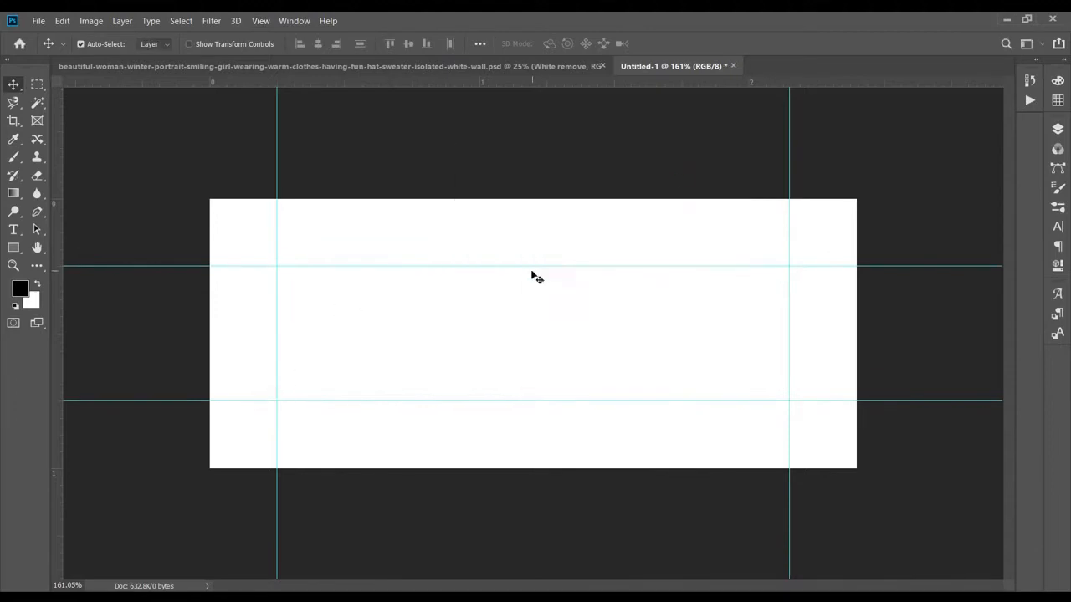
left_click_drag(528, 266, 514, 208)
left_click_drag(276, 246, 220, 241)
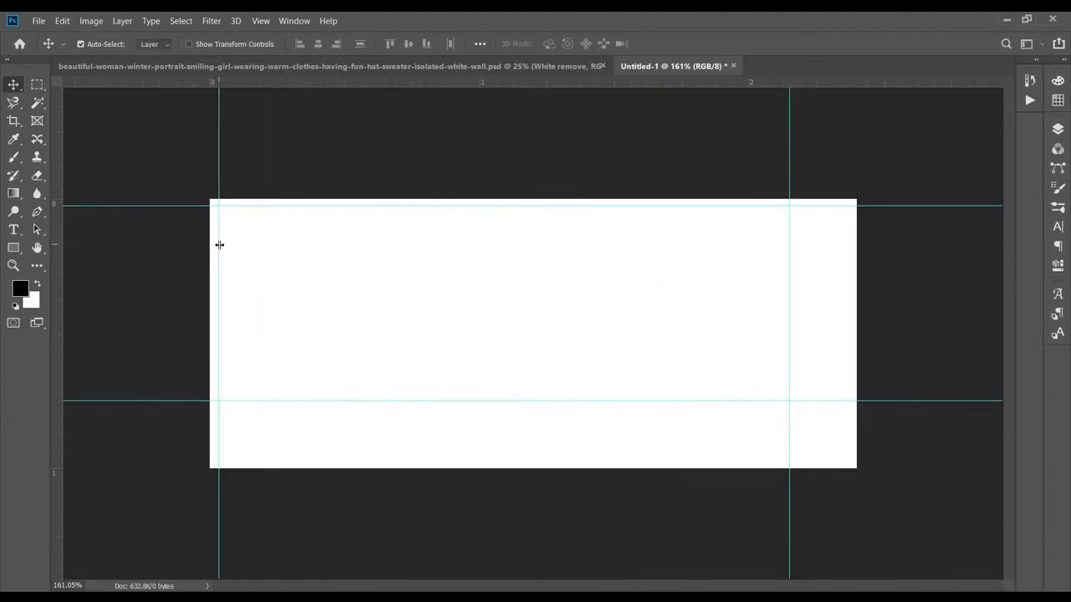
left_click_drag(321, 401, 342, 459)
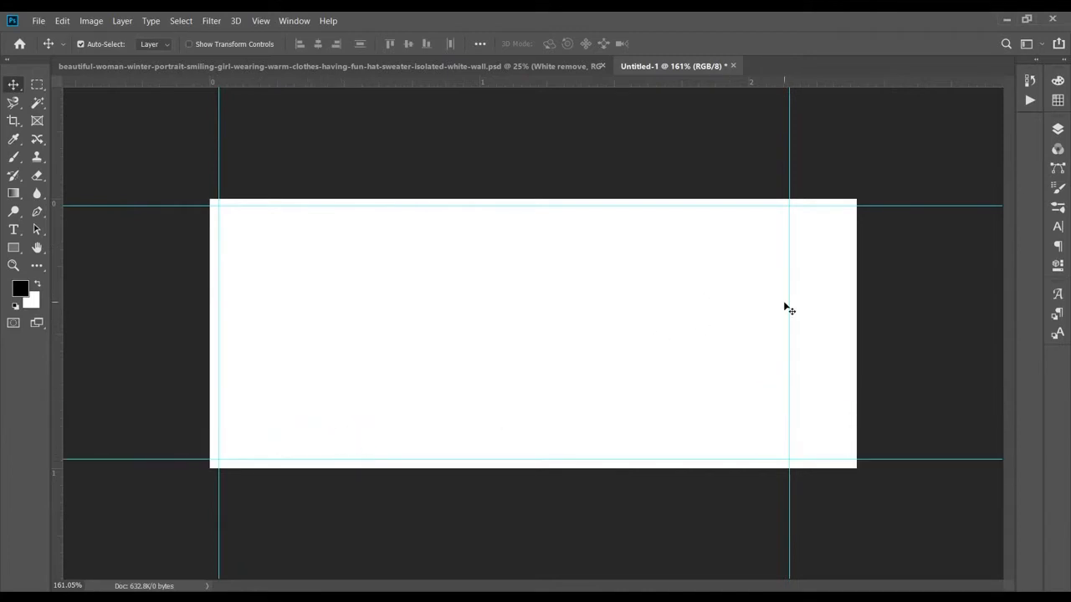
left_click_drag(793, 307, 847, 312)
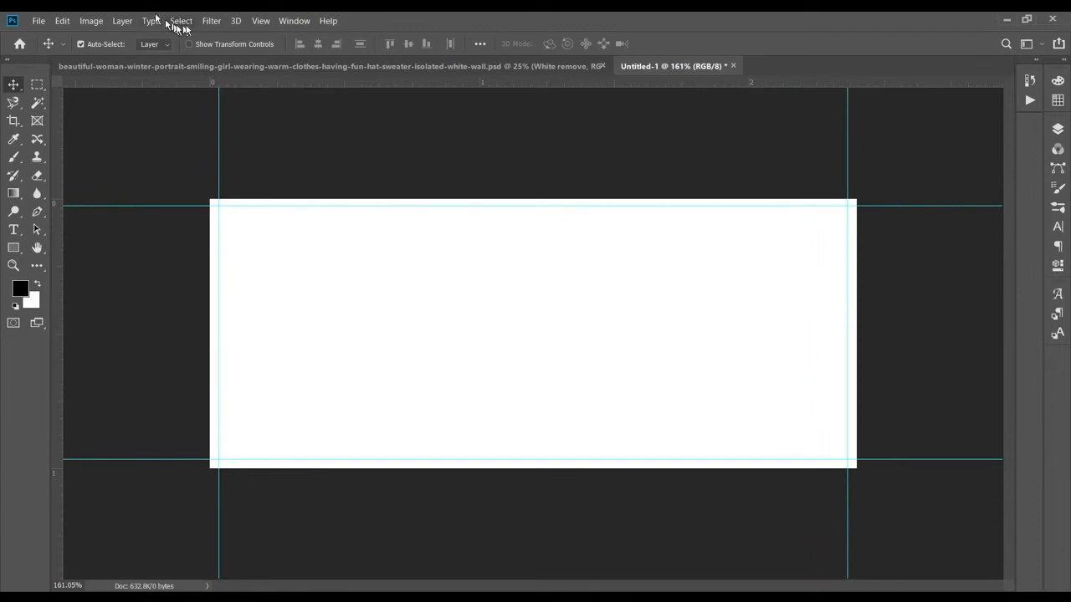
Step: Add a new vertical guide at 50% of the canvas width
left_click(261, 21)
left_click(288, 379)
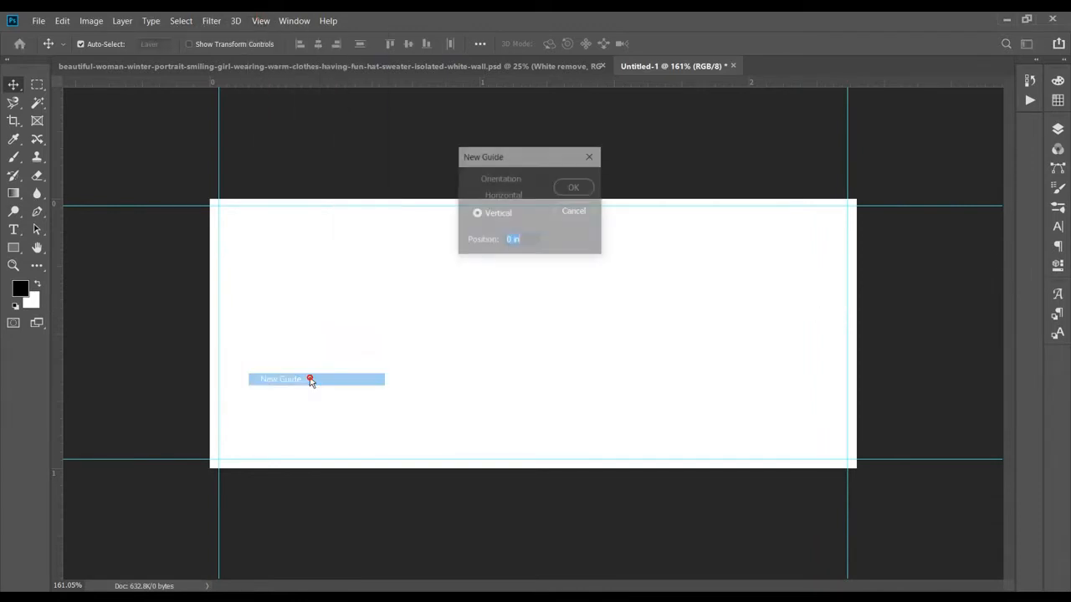
type("50")
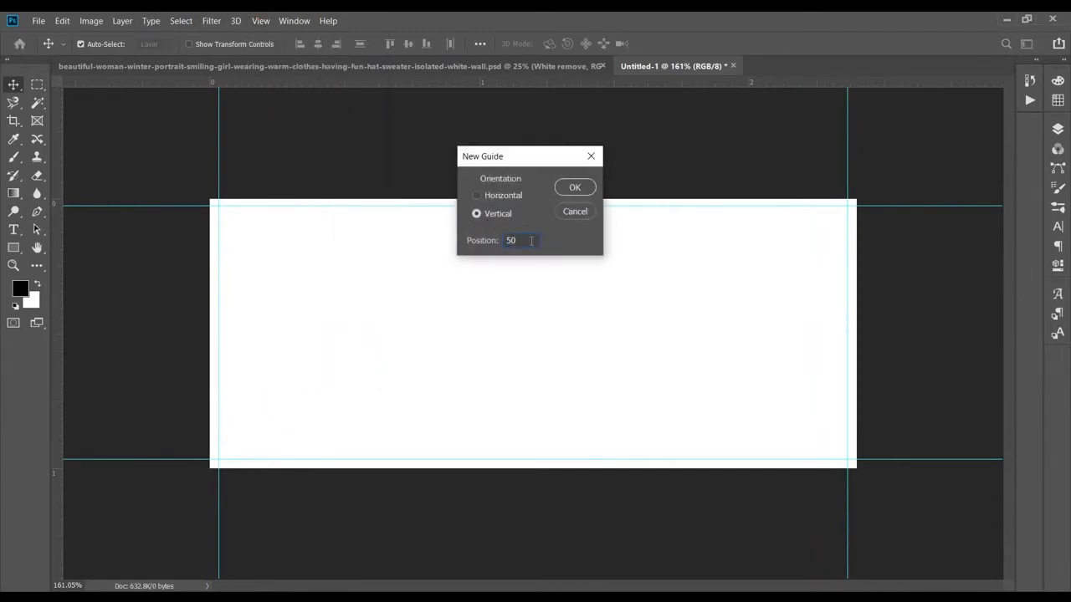
type("%")
left_click(568, 189)
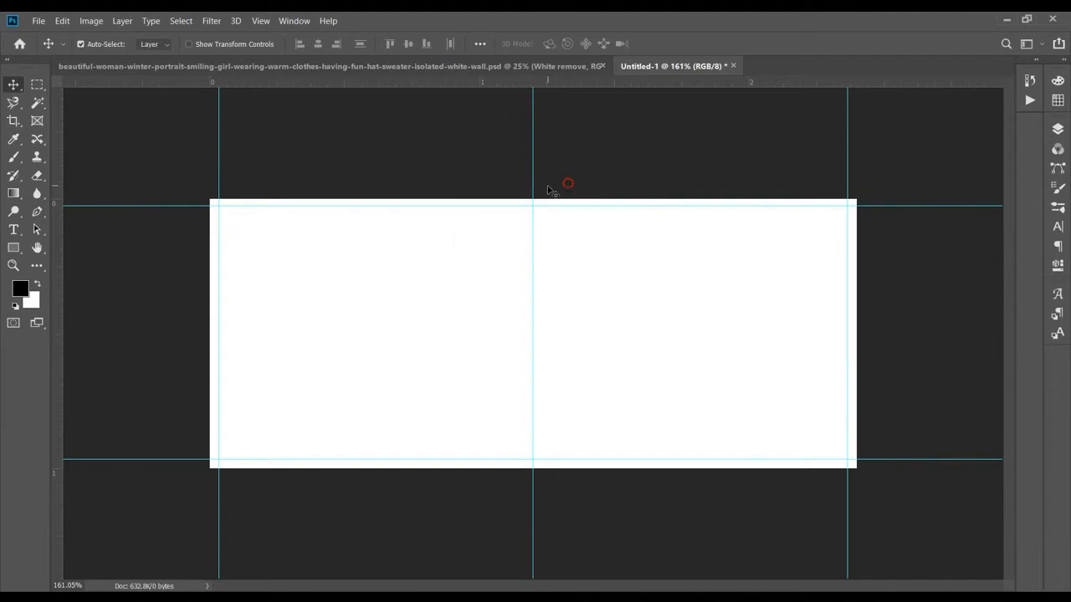
Step: Draw a rectangle shape about 311 × 298 px over the canvas's upper-left corner and fill it with grey
left_click(14, 248)
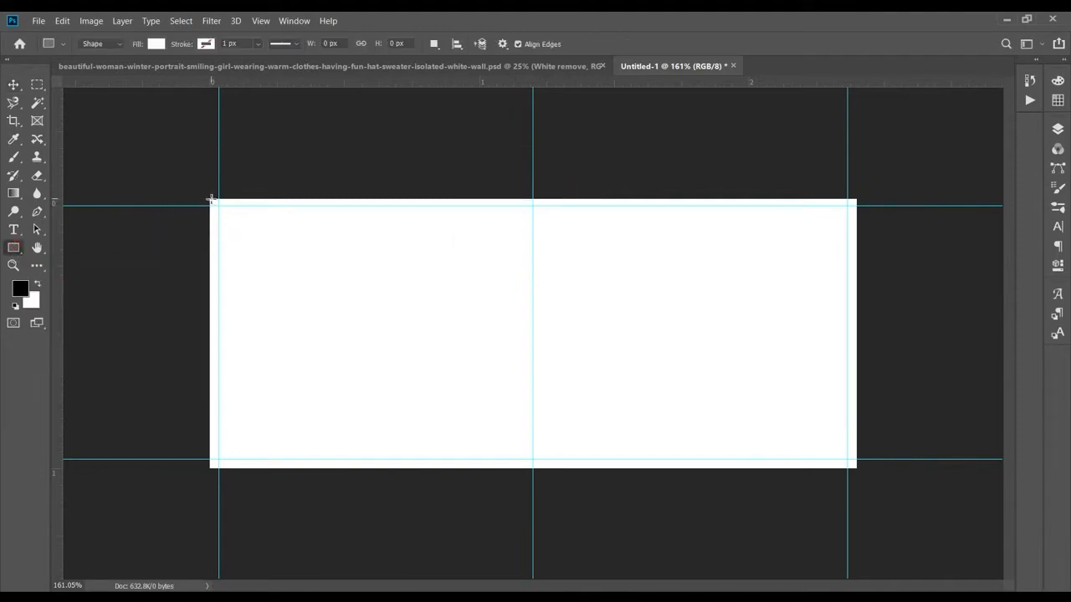
left_click_drag(218, 205, 358, 339)
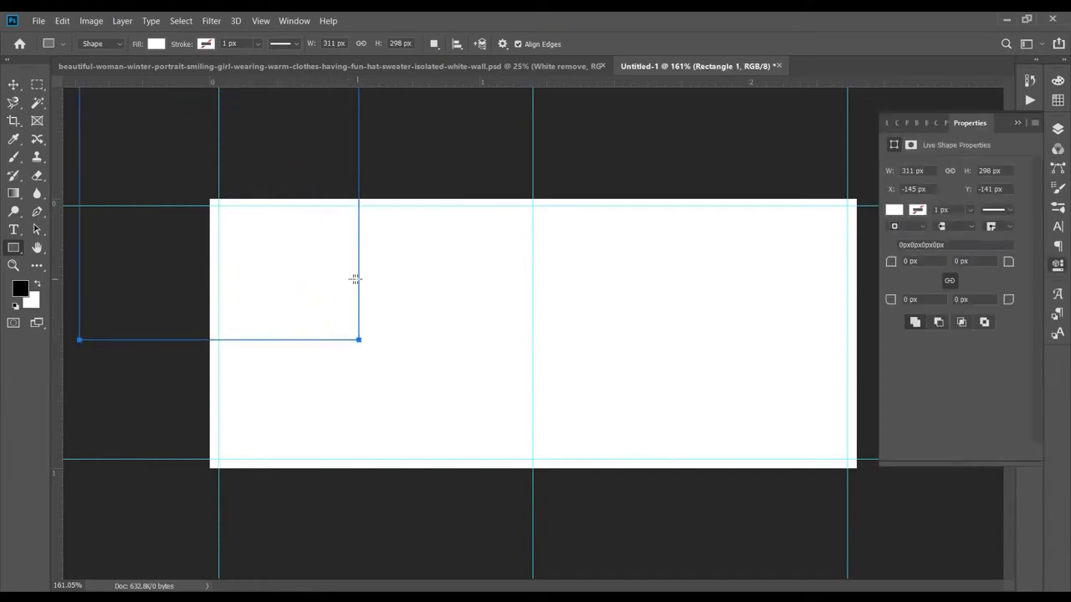
left_click(155, 43)
left_click(143, 115)
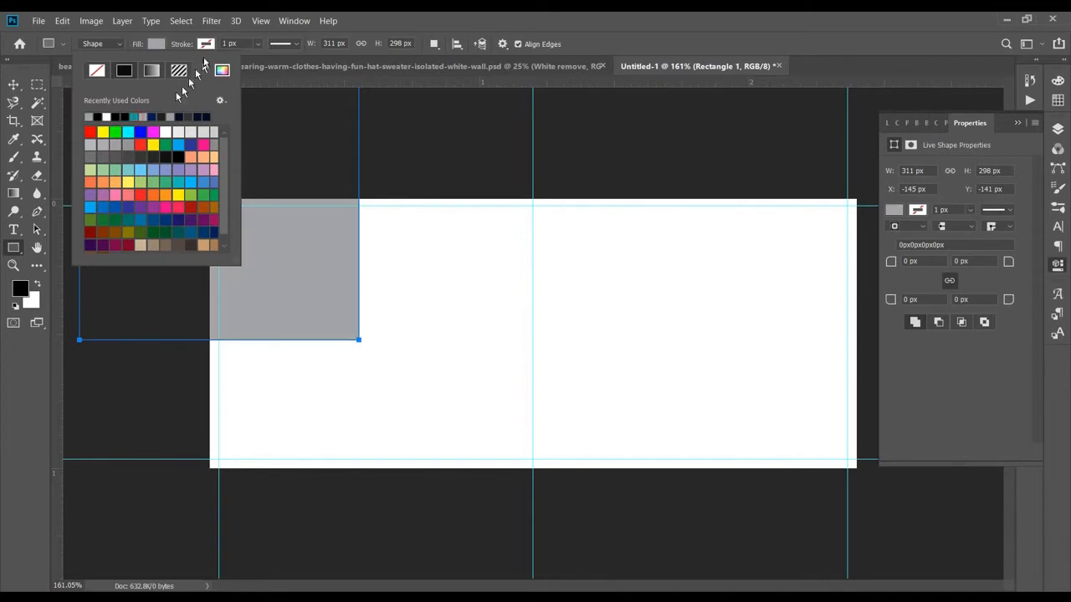
left_click(163, 44)
Step: Move and transform the grey rectangle to cover exactly the left half of the canvas, up to the centre guide
key("v")
left_click_drag(293, 240, 410, 358)
key("ctrl+t")
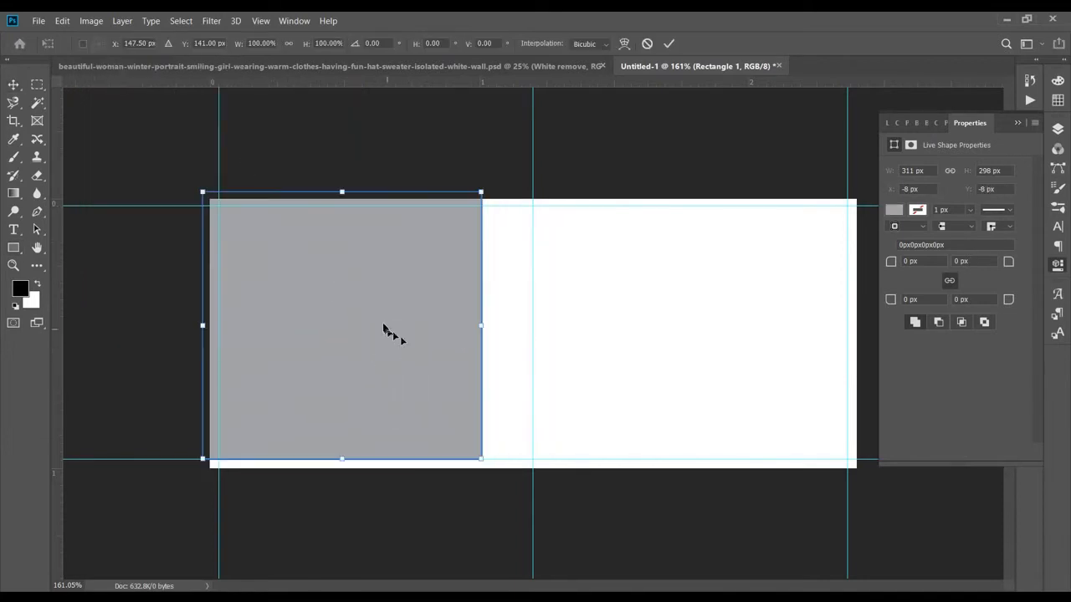
left_click_drag(486, 332, 532, 334)
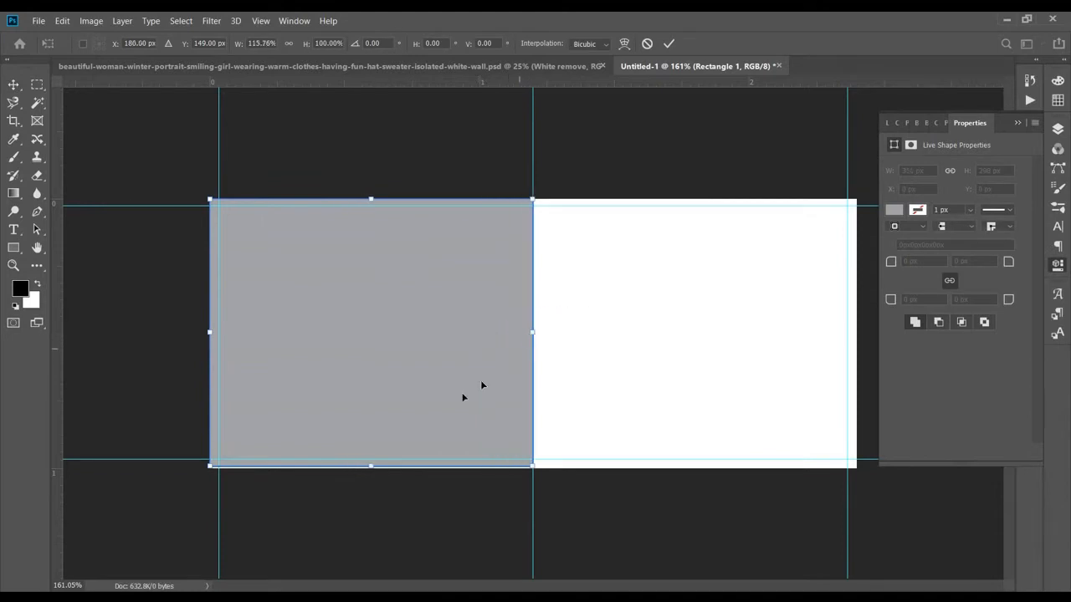
left_click_drag(376, 465, 375, 469)
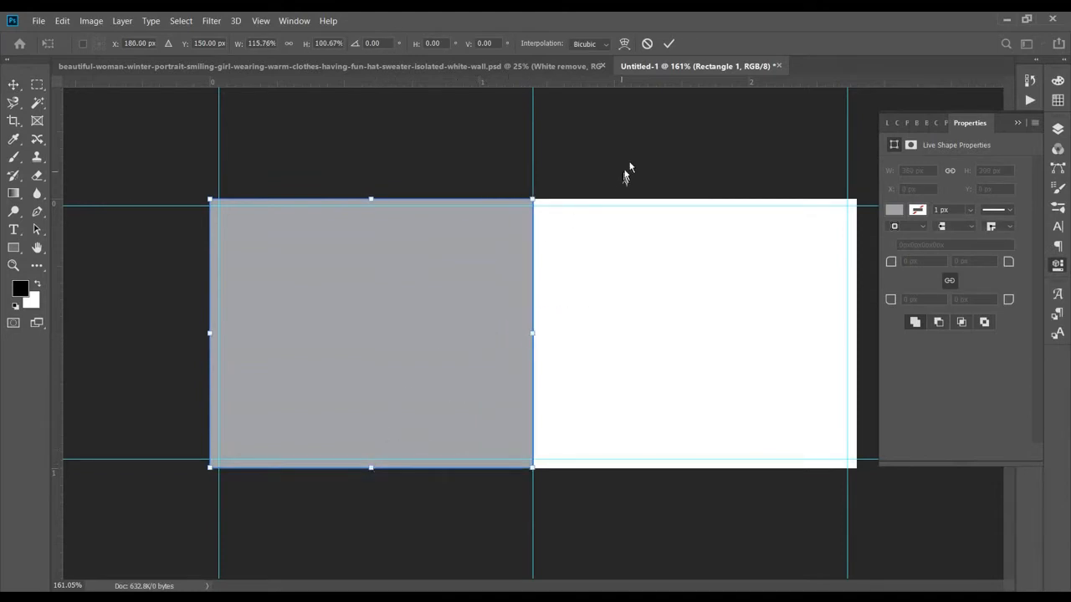
left_click(669, 44)
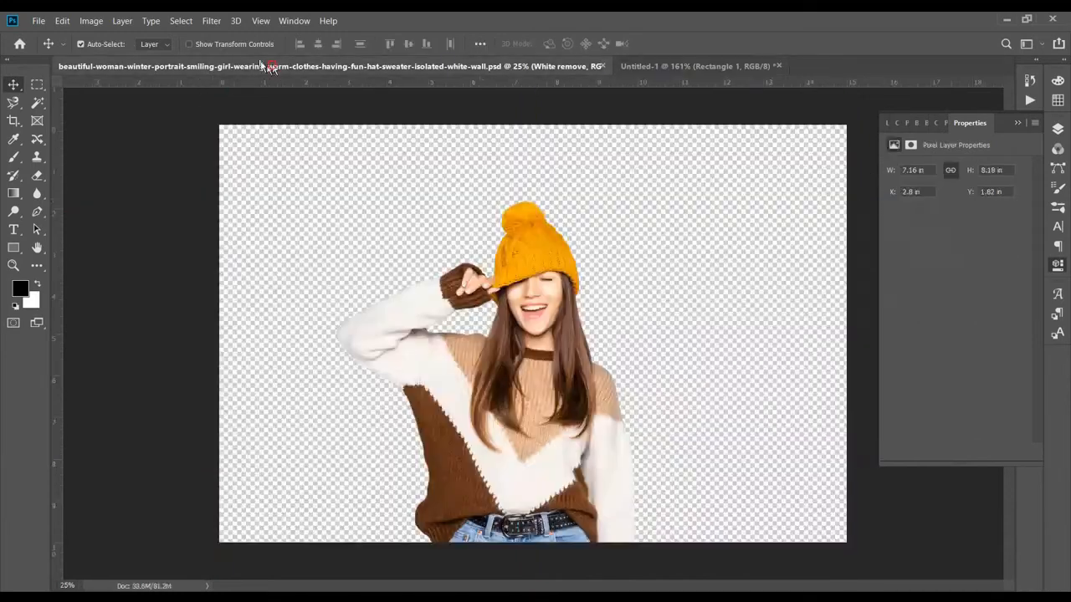
Step: Bring the cut-out woman from the portrait document into Untitled-1, scaled to 10.85%, and nudge her rightward within the right half
left_click(269, 66)
left_click_drag(517, 363, 753, 313)
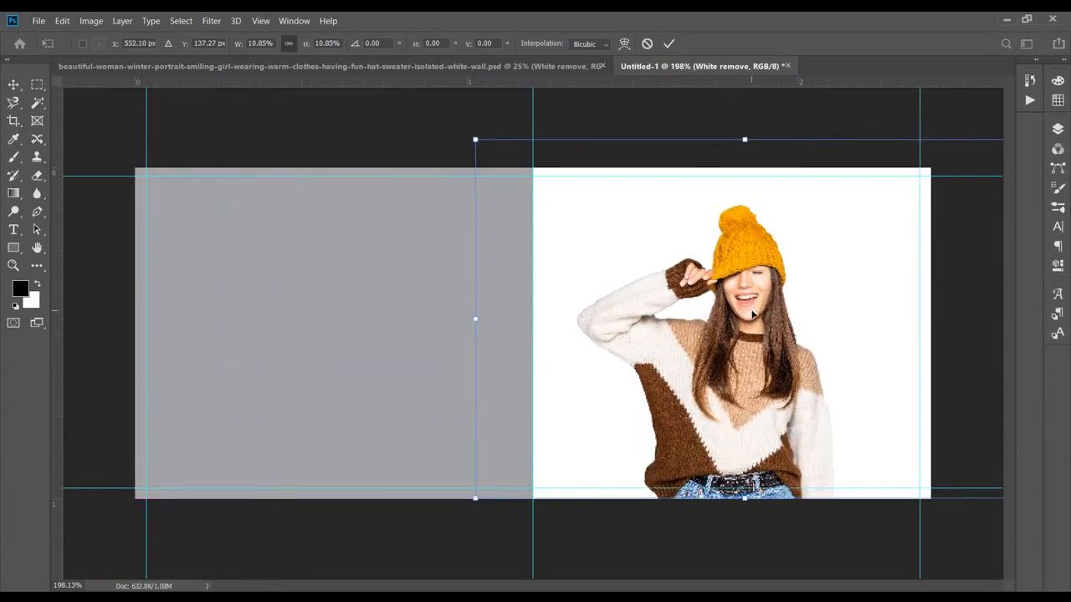
key("Right")
key("Right")
key("Right")
key("Right")
key("Right")
key("Right")
key("Right")
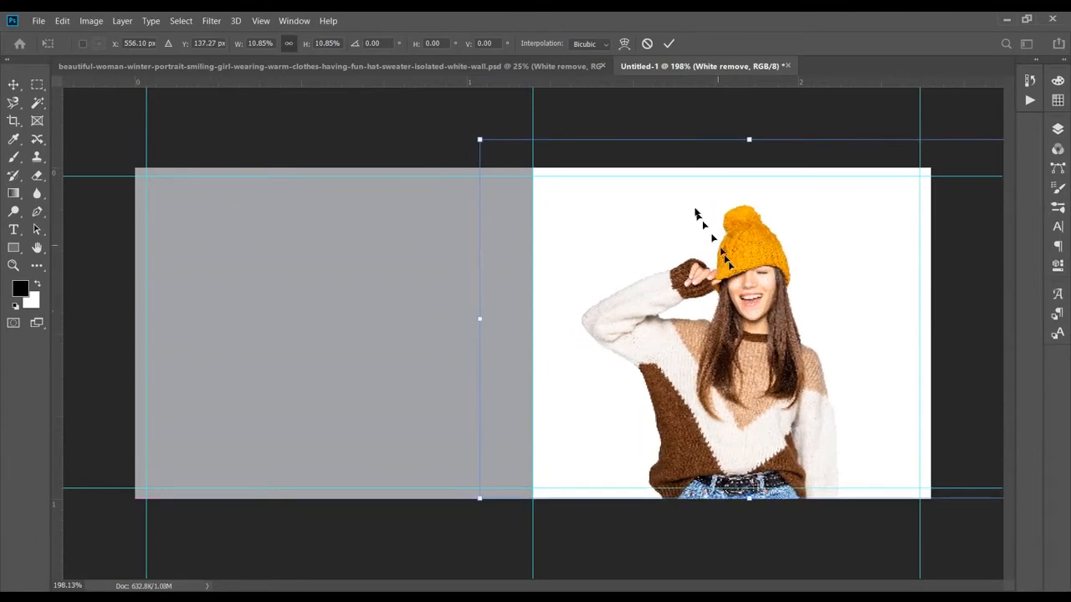
key("Right")
key("Right")
key("Right")
key("Right")
key("Right")
key("Right")
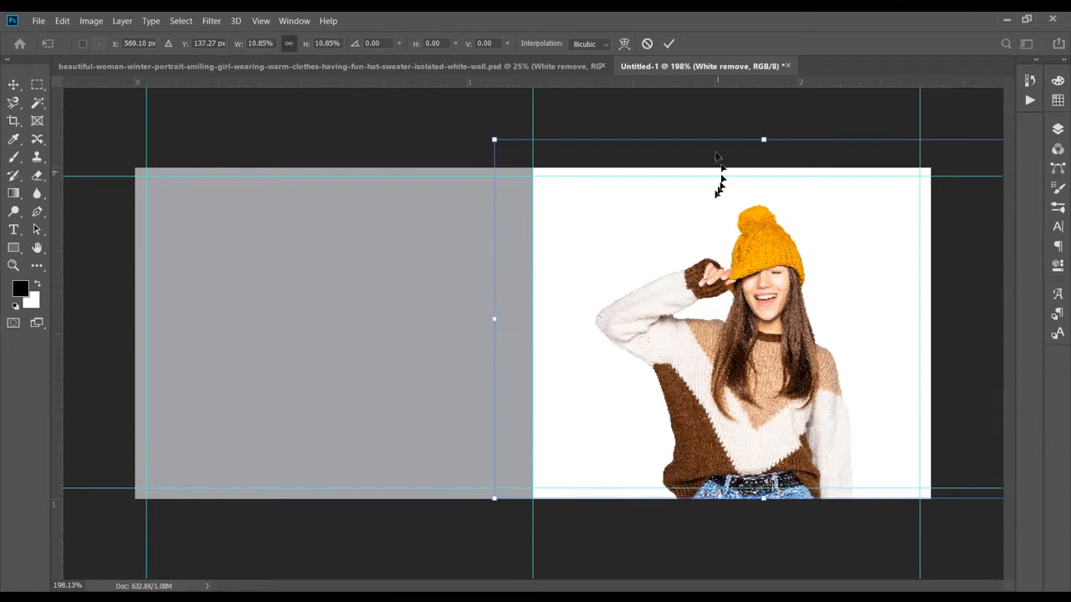
left_click(668, 44)
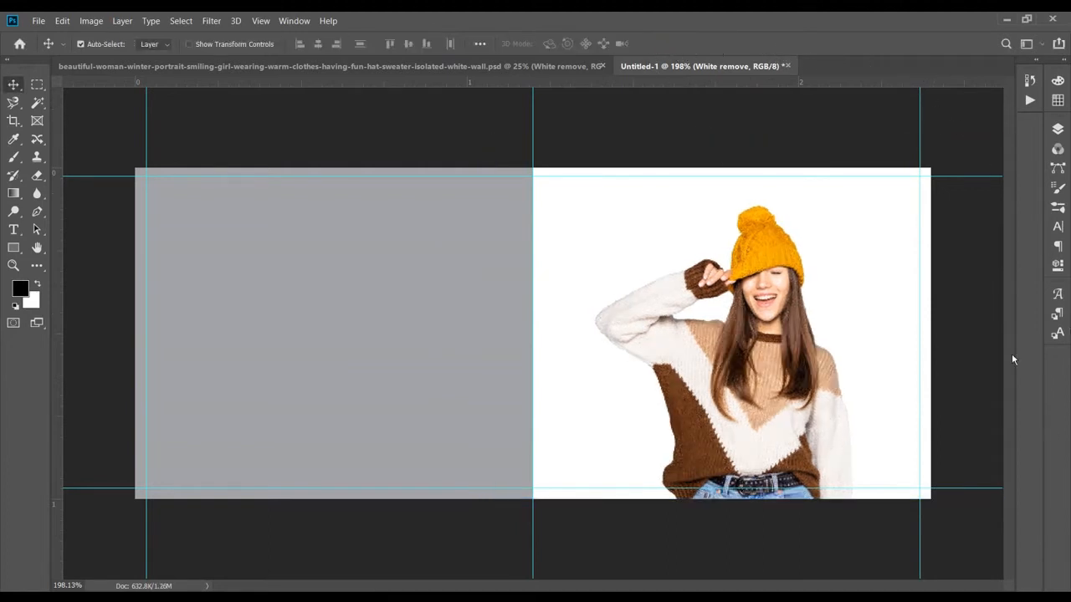
Step: Unlock the Background layer to make it a regular layer
scroll(423, 238, "down", 5)
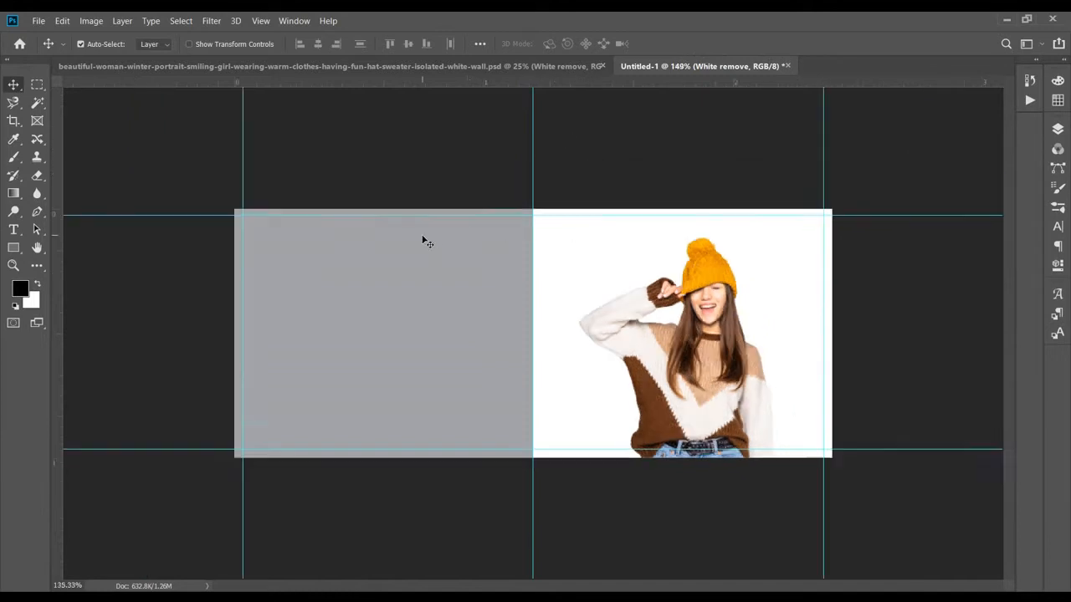
scroll(424, 237, "up", 1)
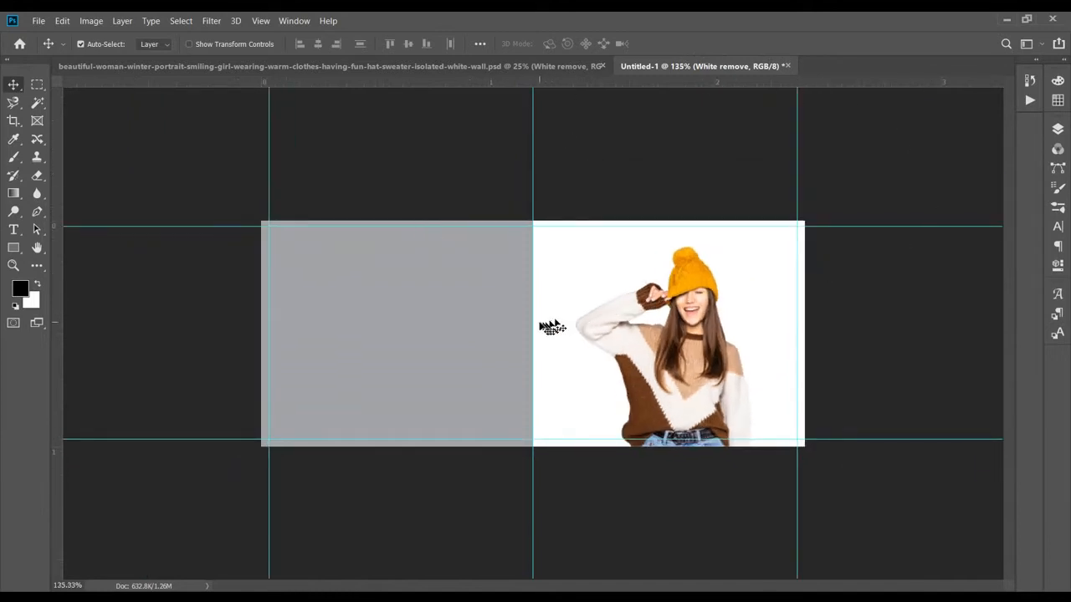
left_click(14, 248)
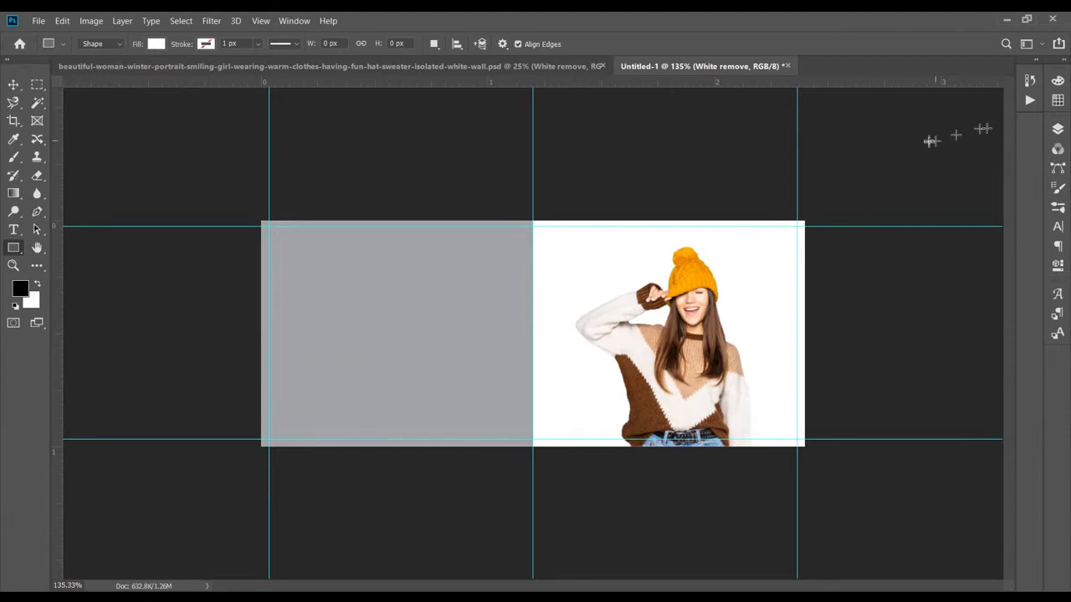
left_click(1058, 129)
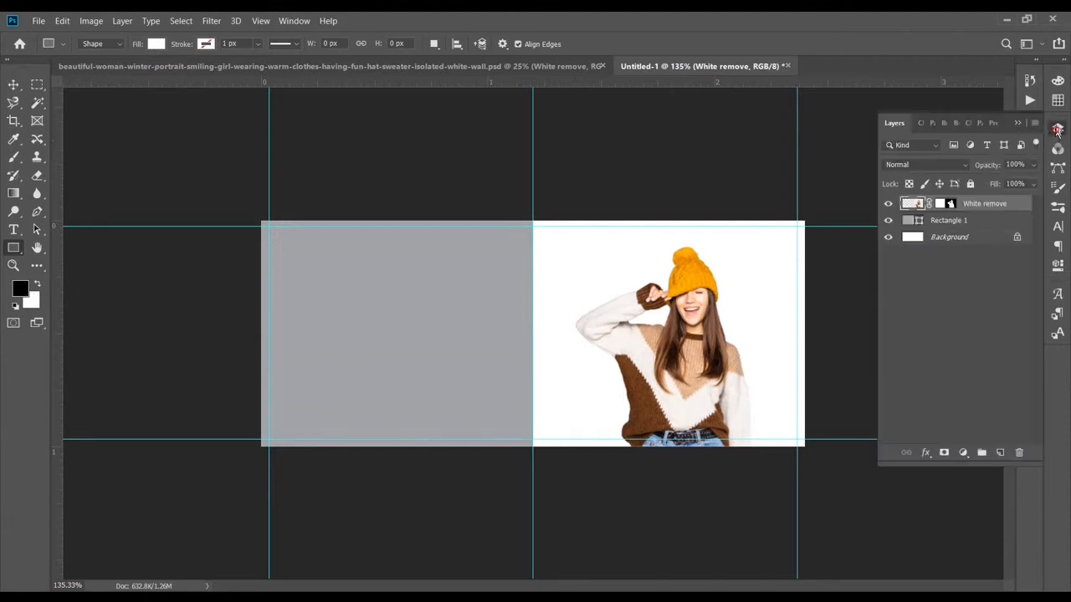
left_click(960, 239)
left_click(1016, 238)
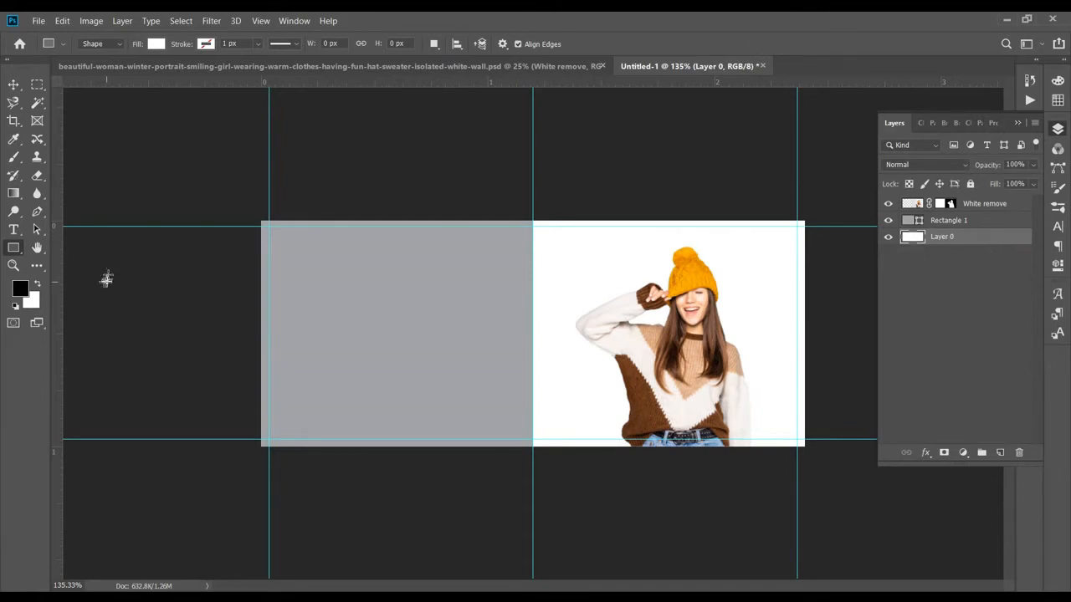
Step: Set the foreground colour to orange #f8aa00, based on the woman's hat, and fill the bottom layer with it
left_click(20, 290)
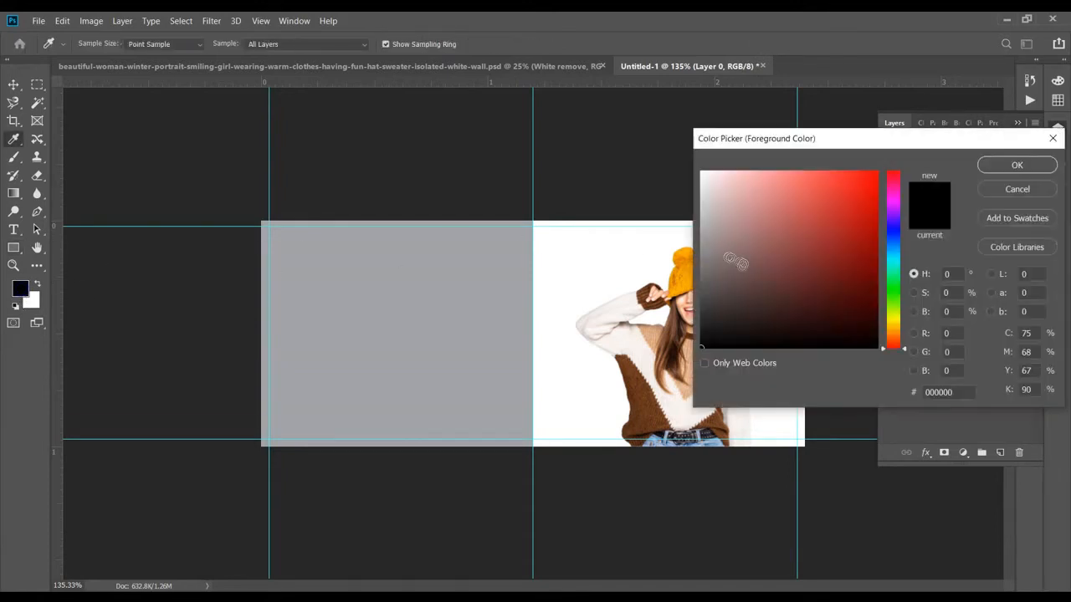
left_click(682, 286)
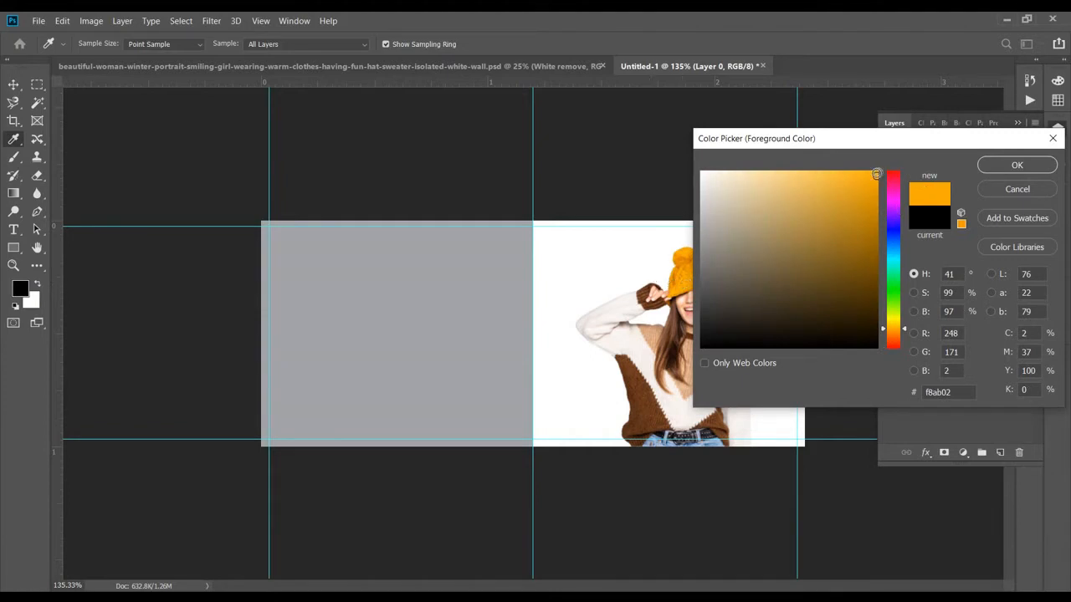
left_click_drag(876, 173, 879, 159)
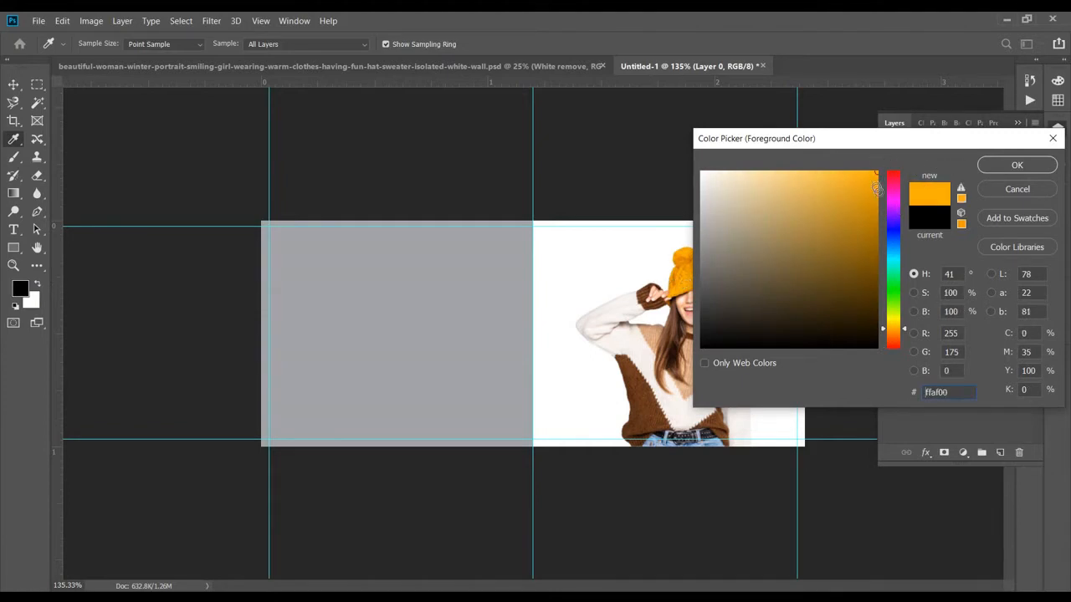
left_click(875, 175)
left_click_drag(875, 176, 875, 191)
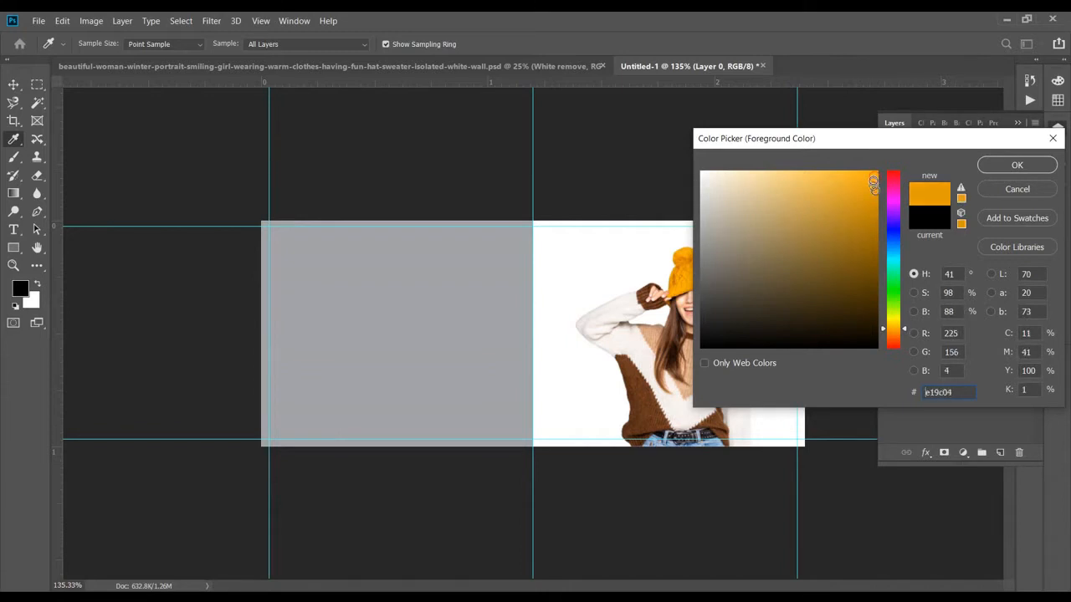
left_click(874, 177)
left_click(877, 176)
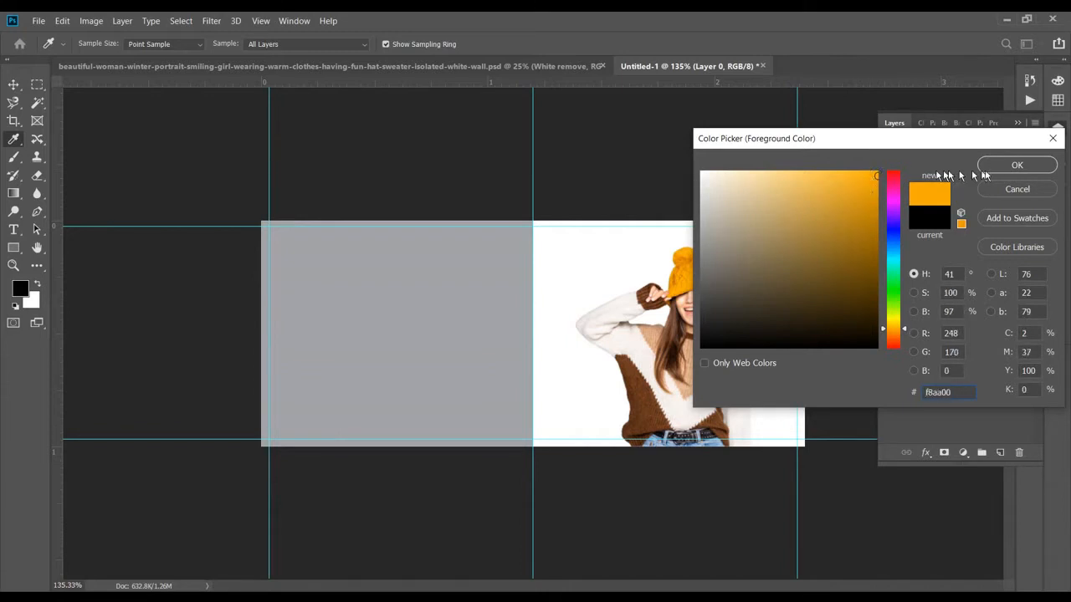
left_click(1010, 165)
key("u")
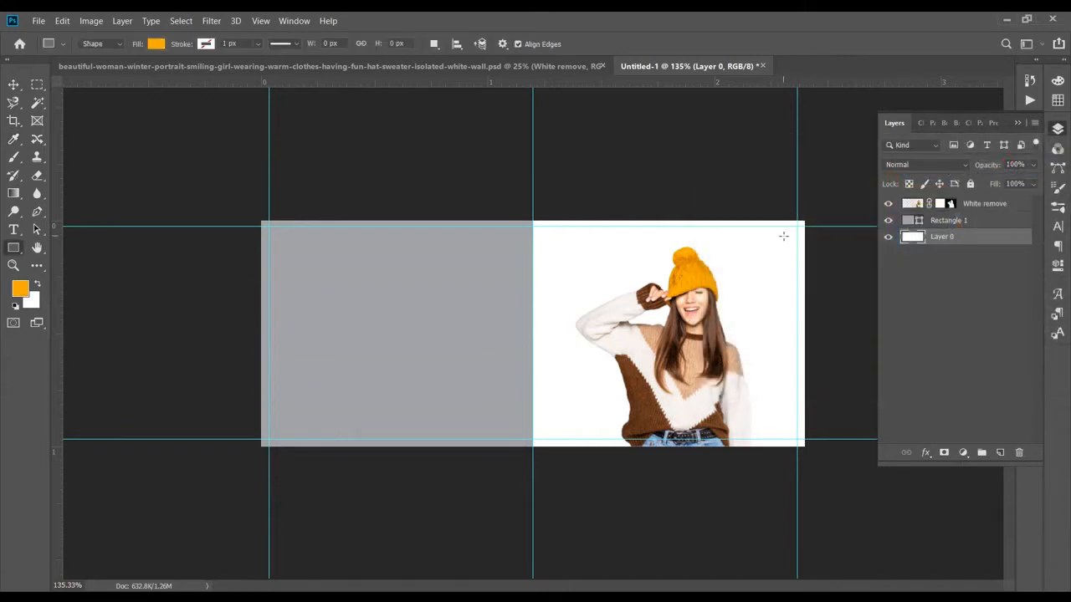
key("alt+BackSpace")
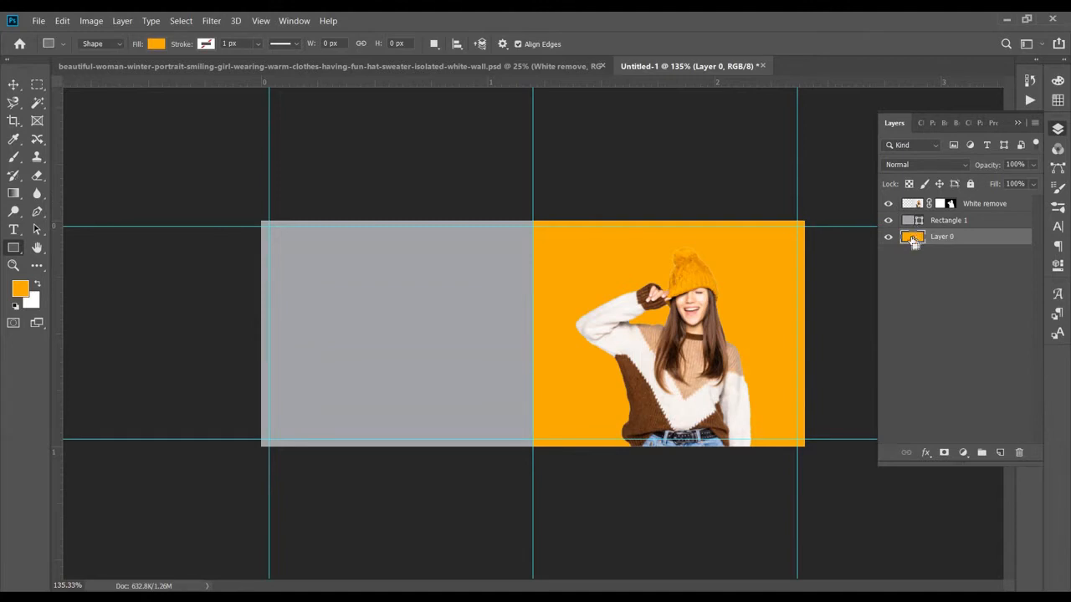
Step: Recolour the left rectangle dark brown #542a10, based on the brown of the woman's sweater, and lock its layer
left_click(919, 221)
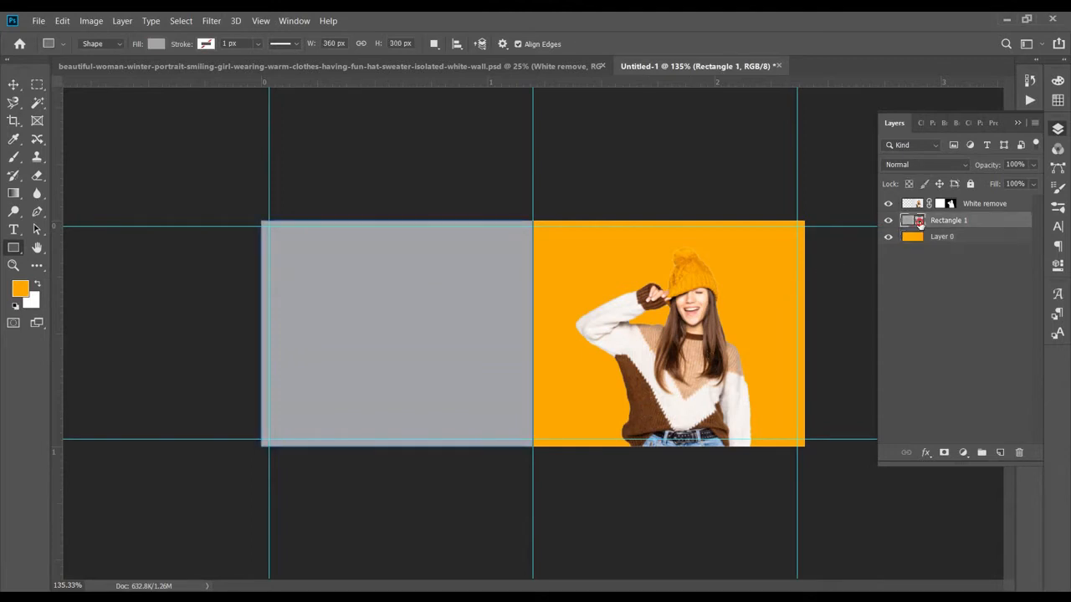
double_click(920, 220)
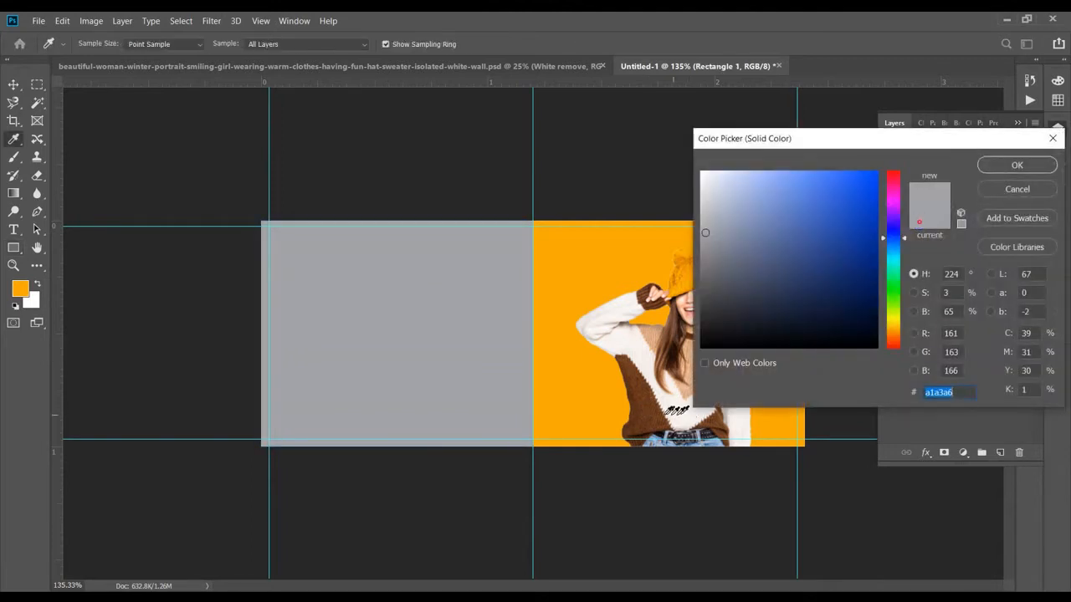
left_click(656, 409)
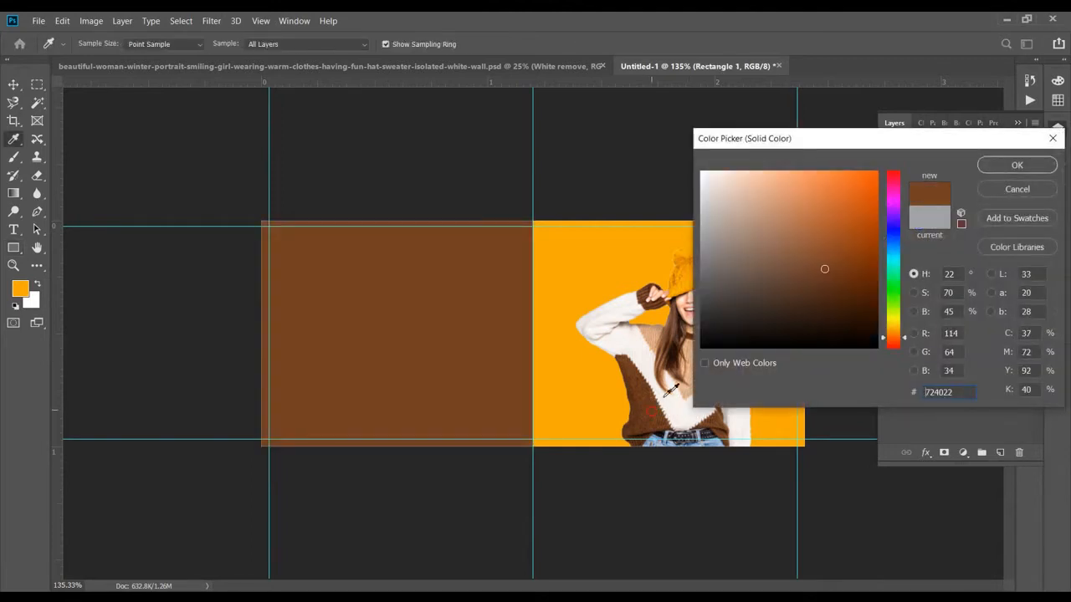
left_click(843, 289)
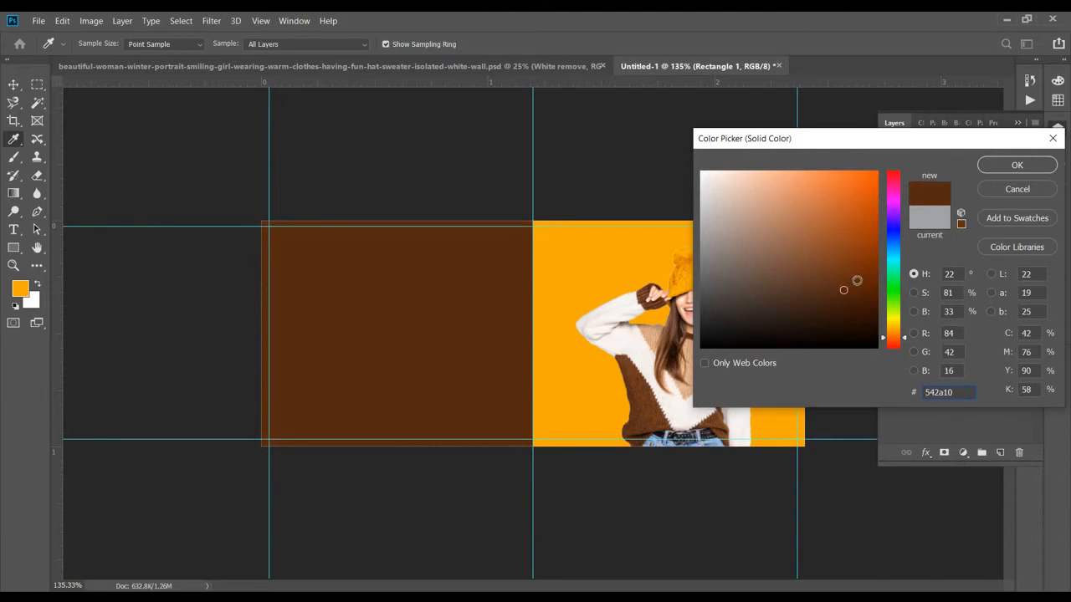
left_click(1017, 165)
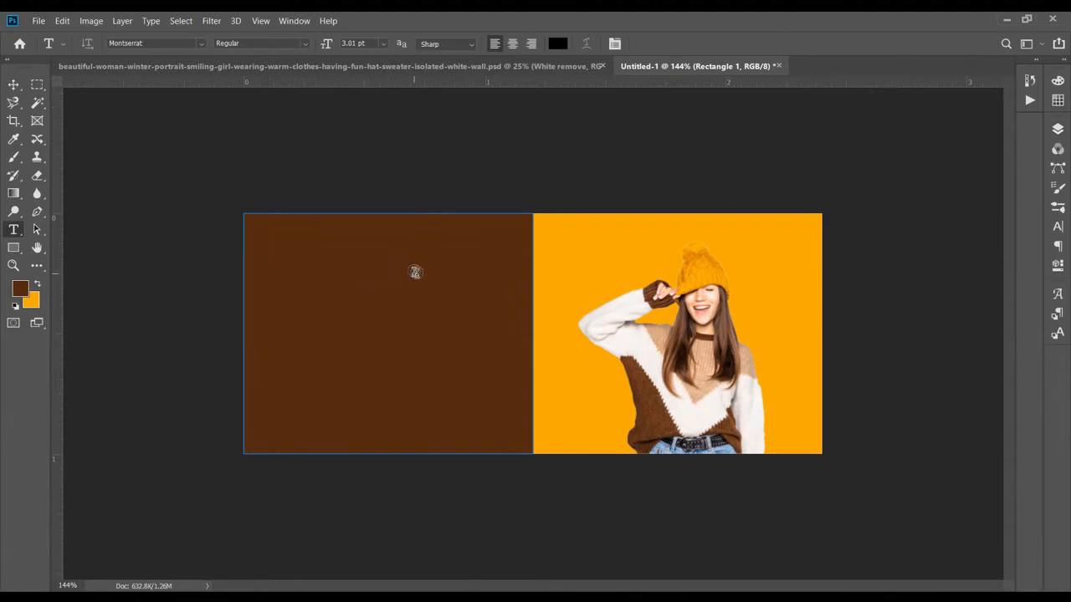
left_click(1057, 129)
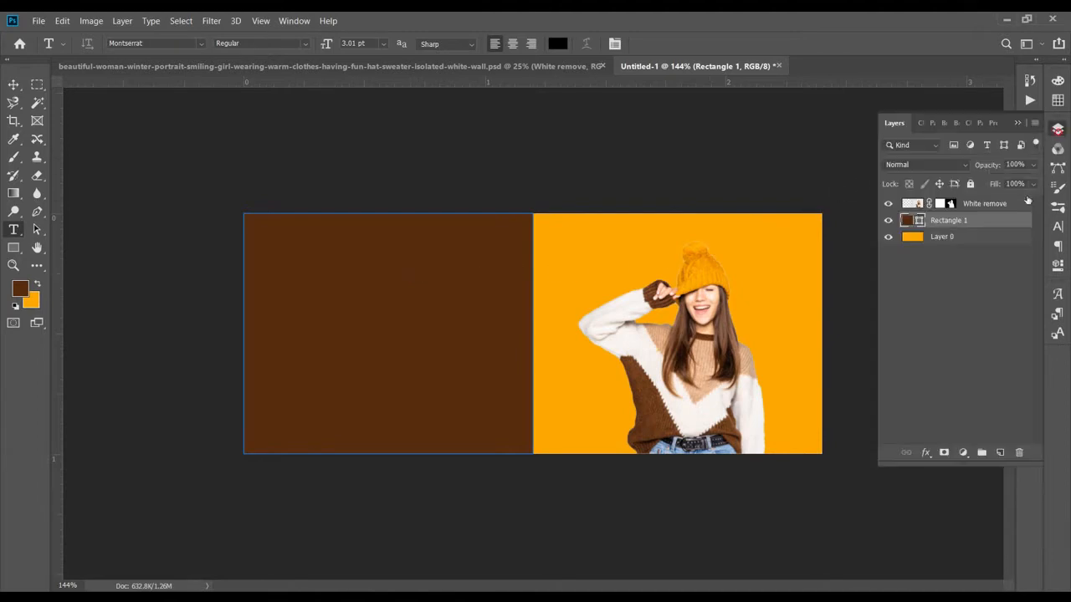
left_click(969, 183)
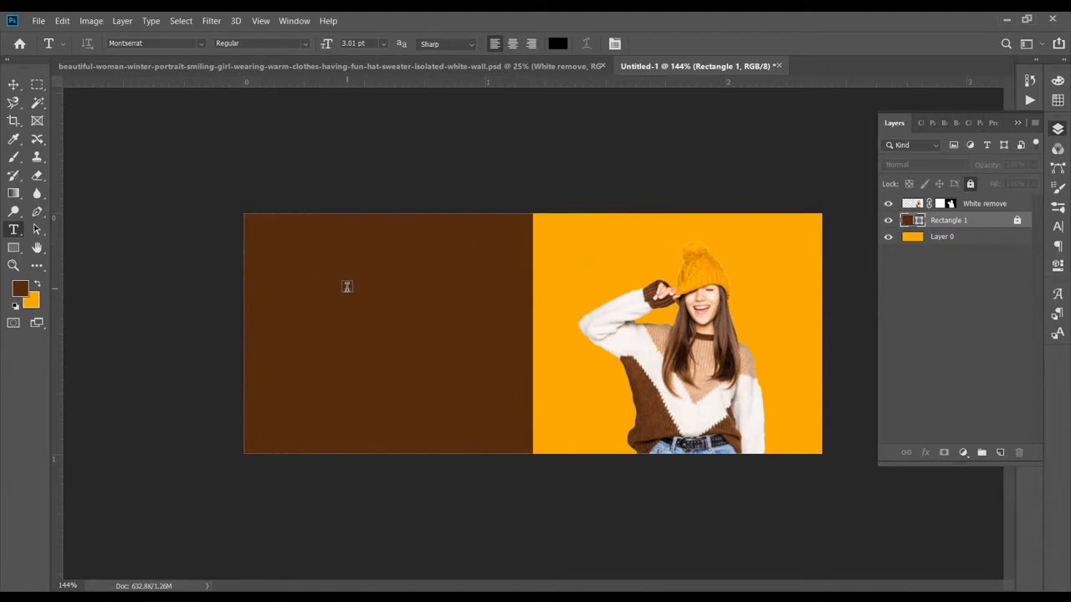
Step: Add the heading "WINTER" on the upper brown panel in white Muara Regular, 13.01 pt, with 100% horizontal scale
left_click(347, 285)
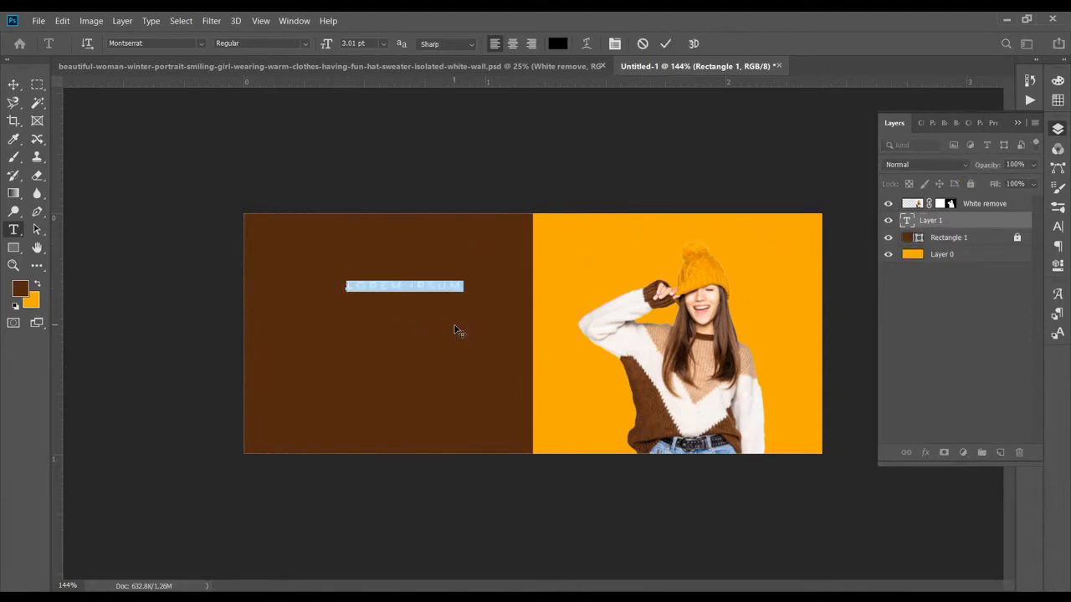
type("WINTER SALE")
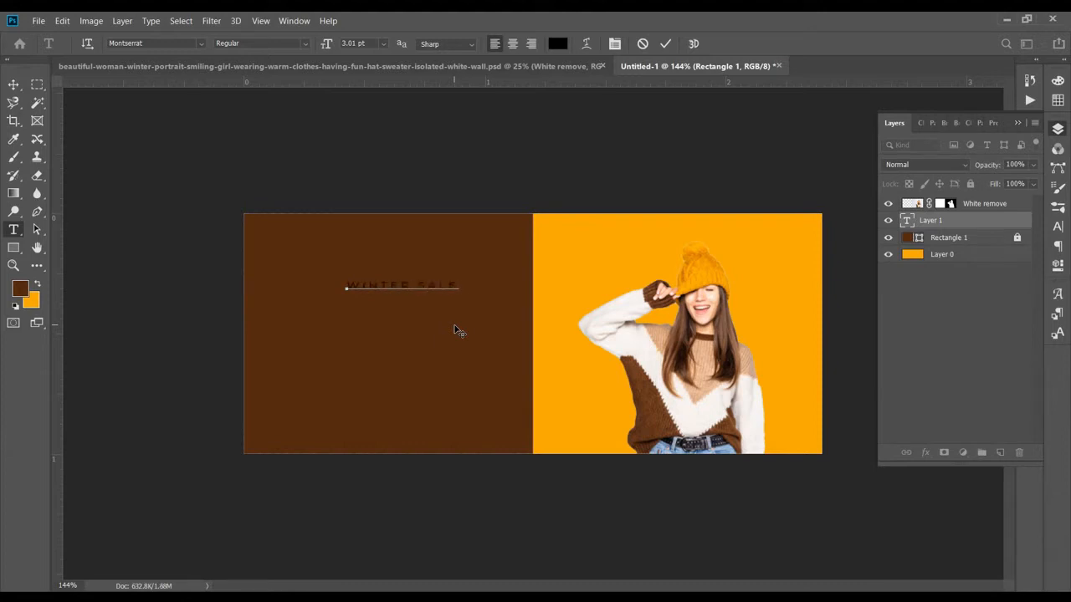
left_click(665, 44)
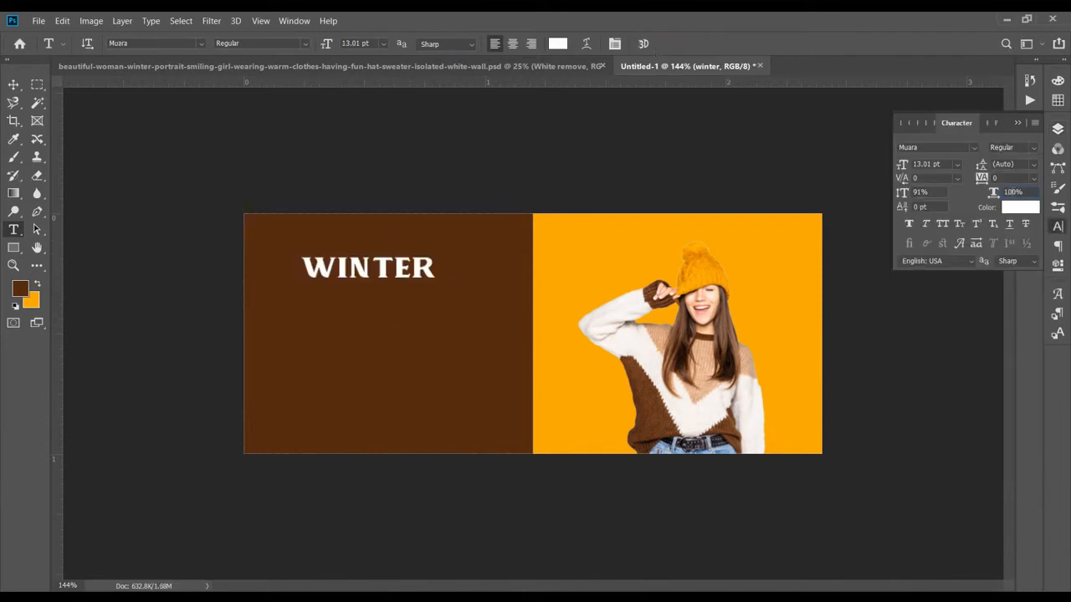
left_click_drag(1013, 192, 958, 196)
Step: Replace the N and the final R of WINTER with swash alternates, curling above the N and below the R
mouse_move(343, 267)
left_mouse_down()
mouse_move(366, 268)
mouse_move(346, 267)
left_mouse_up()
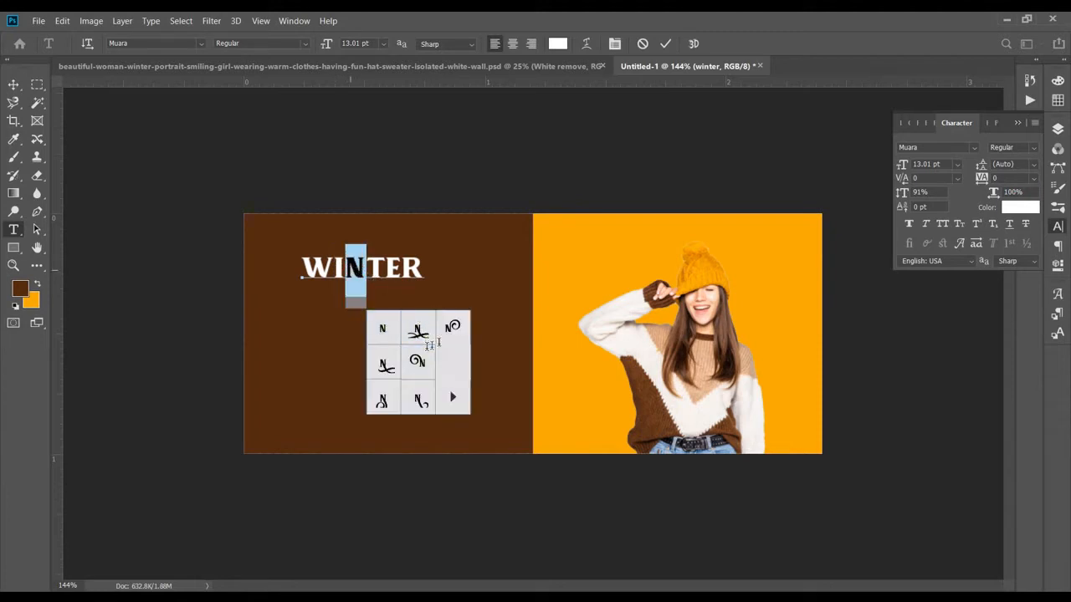
left_click(449, 358)
left_click(446, 360)
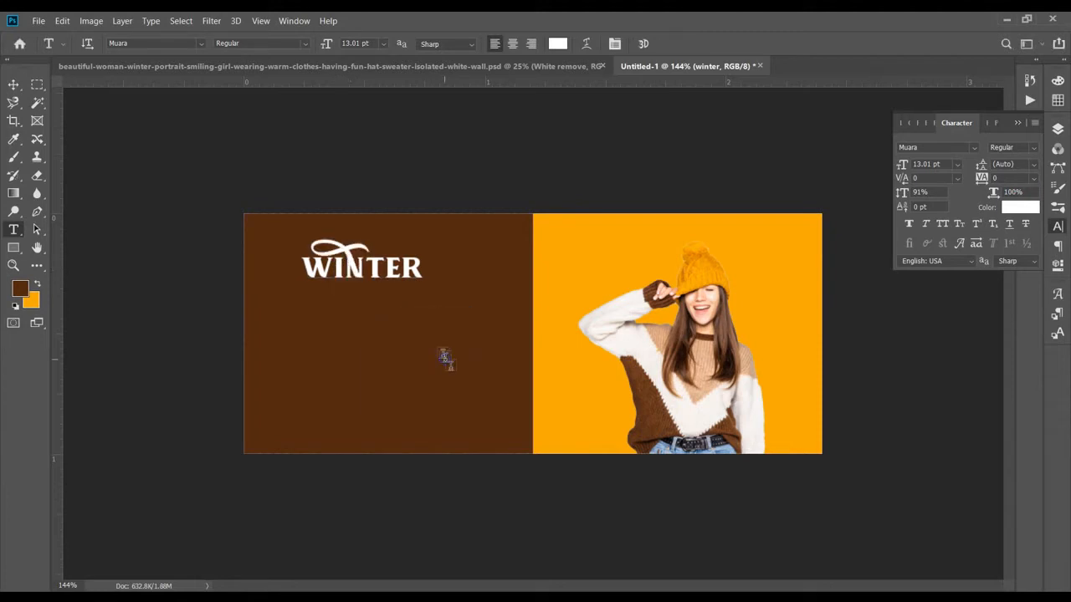
left_click_drag(406, 264, 424, 266)
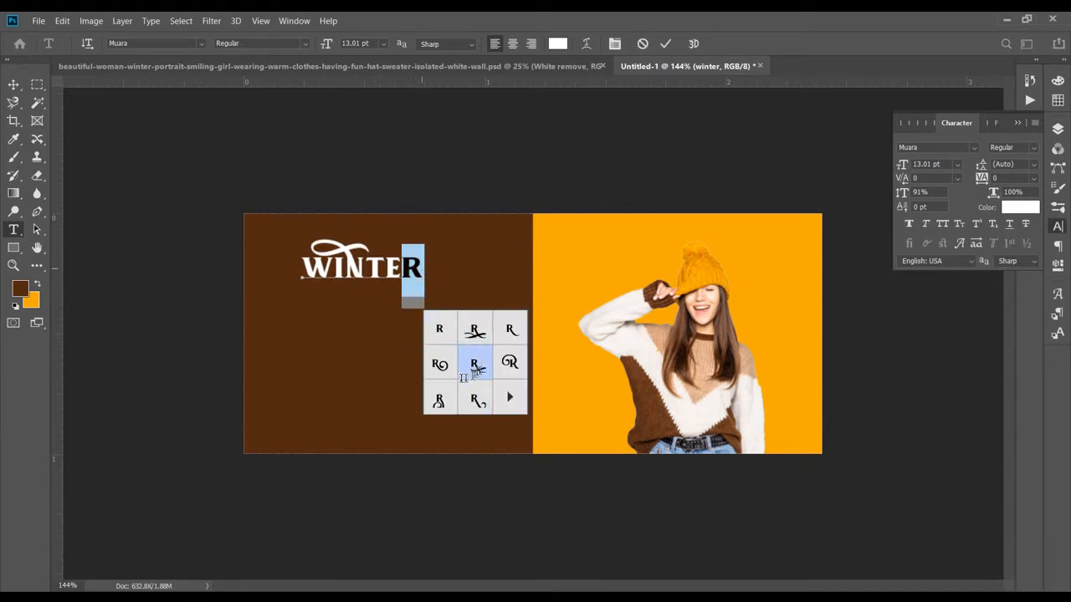
left_click(475, 340)
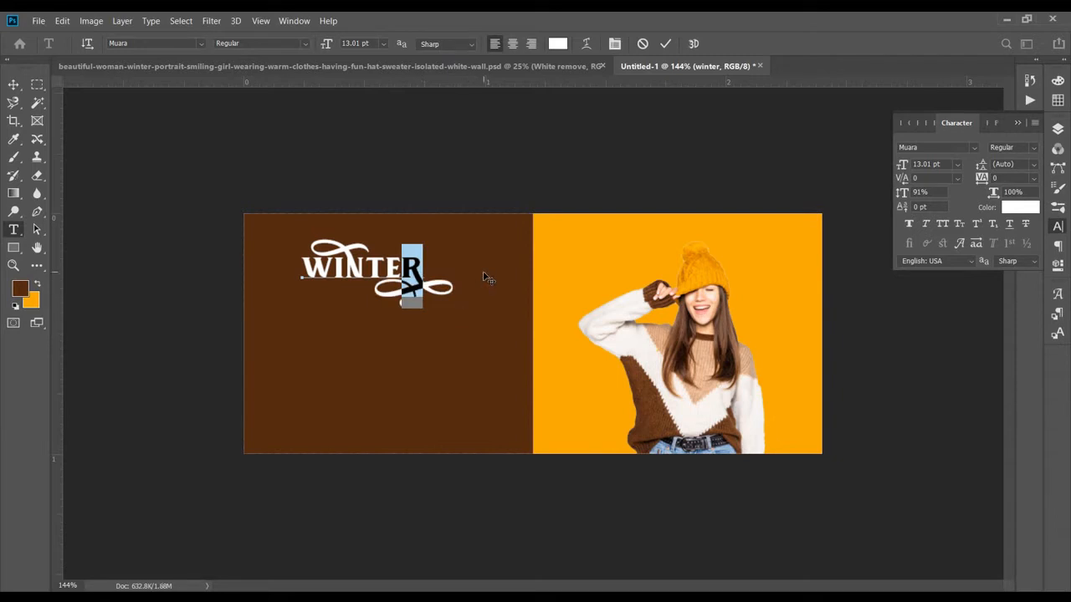
left_click(665, 43)
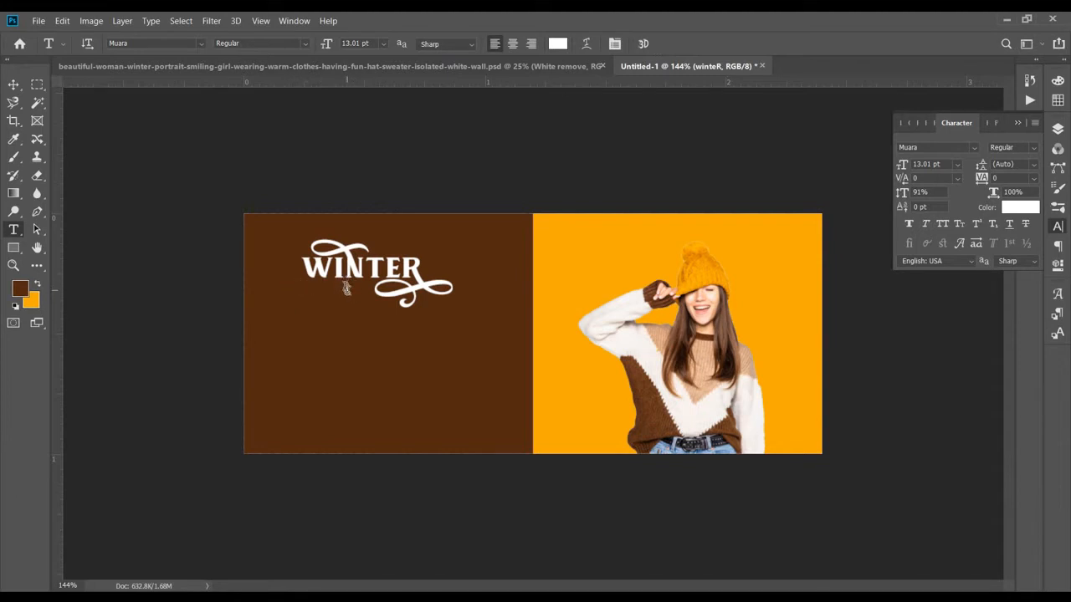
Step: Enlarge the initial W of WINTER to 23.01 pt
left_click_drag(334, 266, 301, 268)
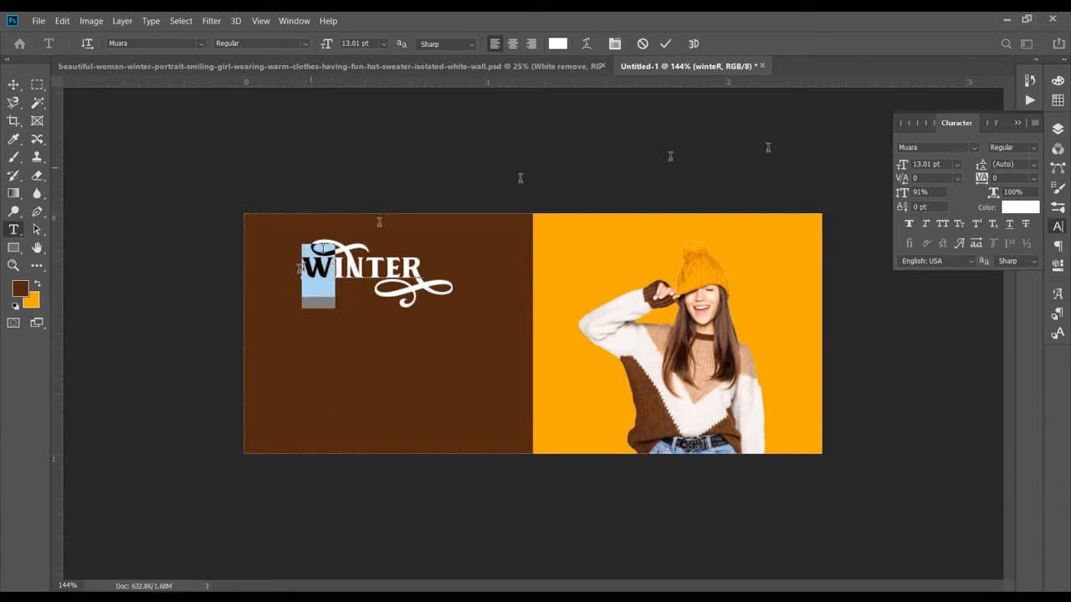
left_click_drag(904, 166, 911, 166)
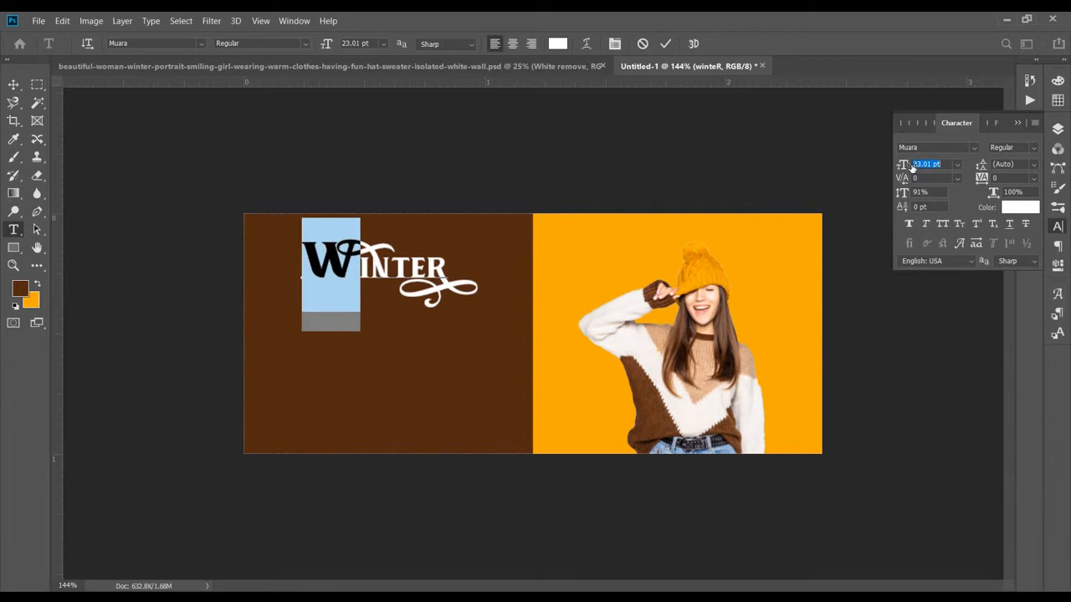
left_click(665, 43)
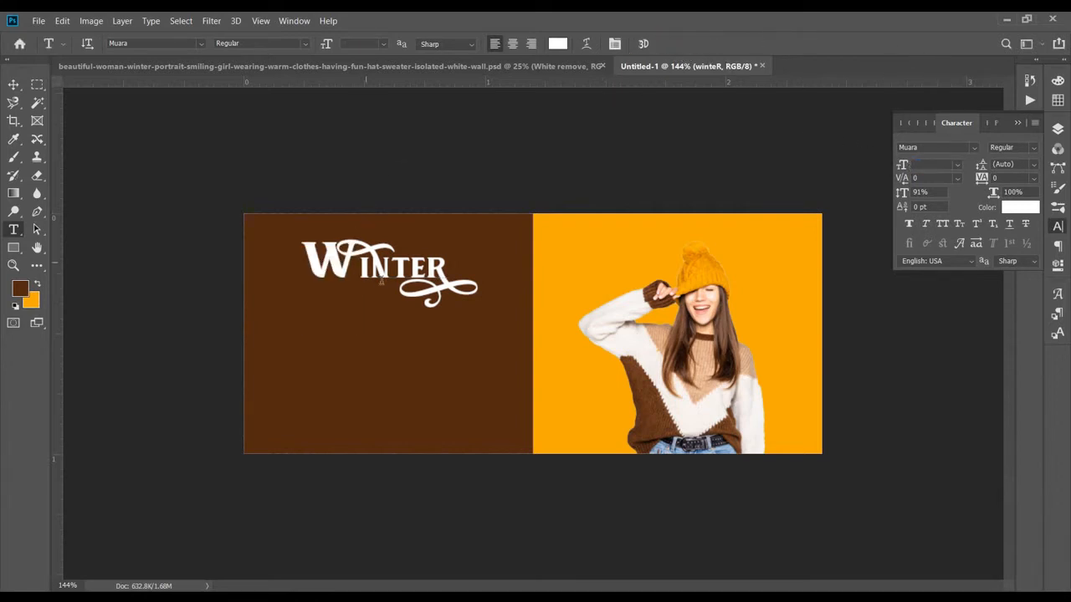
Step: Reposition the WINTER heading and scale it down slightly within the upper part of the brown panel
left_click_drag(379, 270, 379, 270)
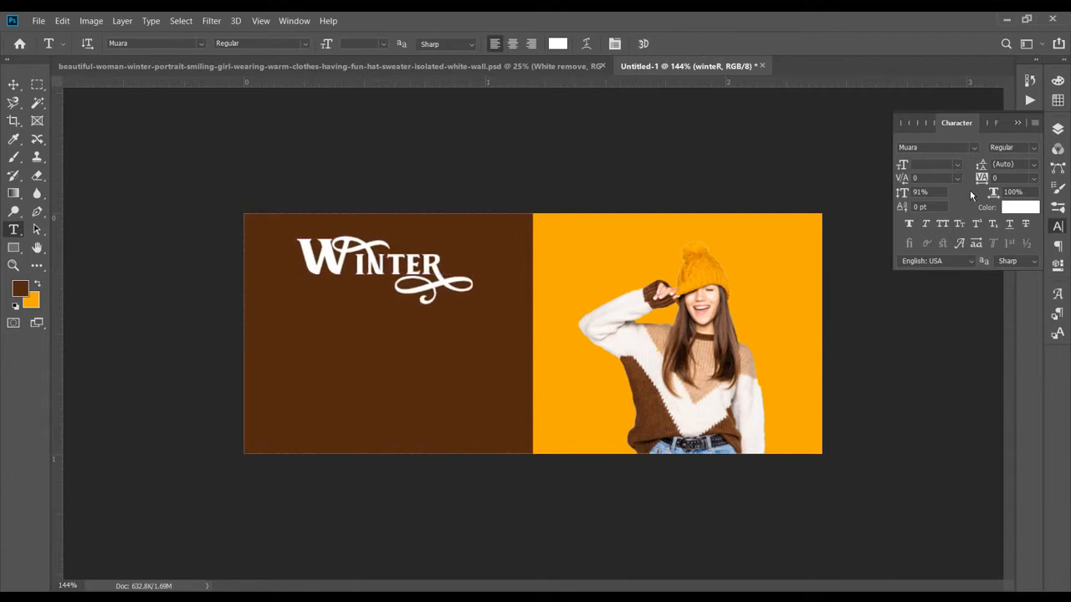
key("ctrl+t")
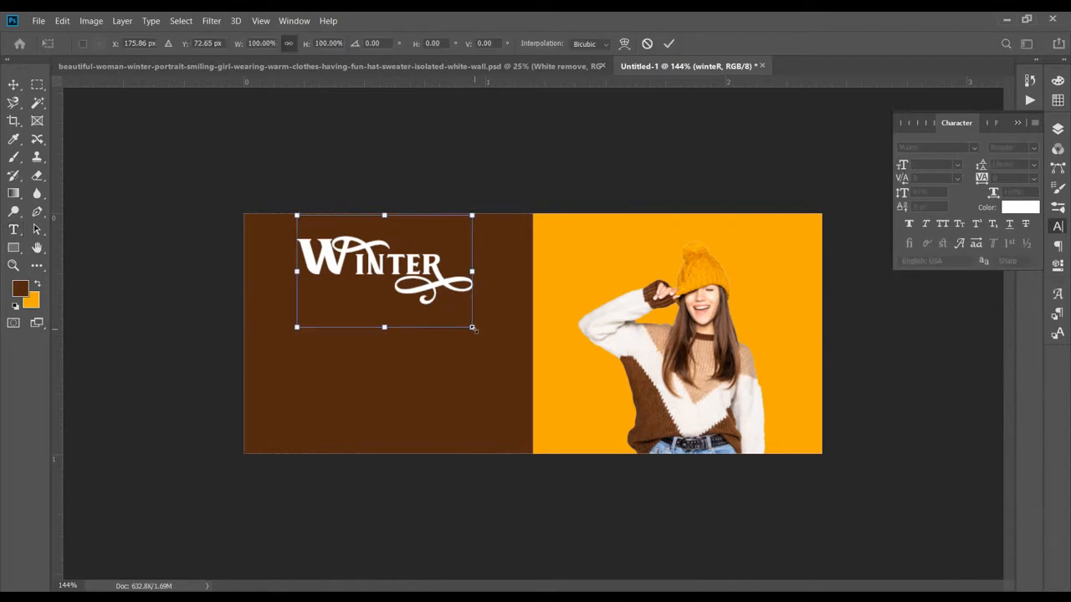
left_click_drag(473, 328, 460, 318)
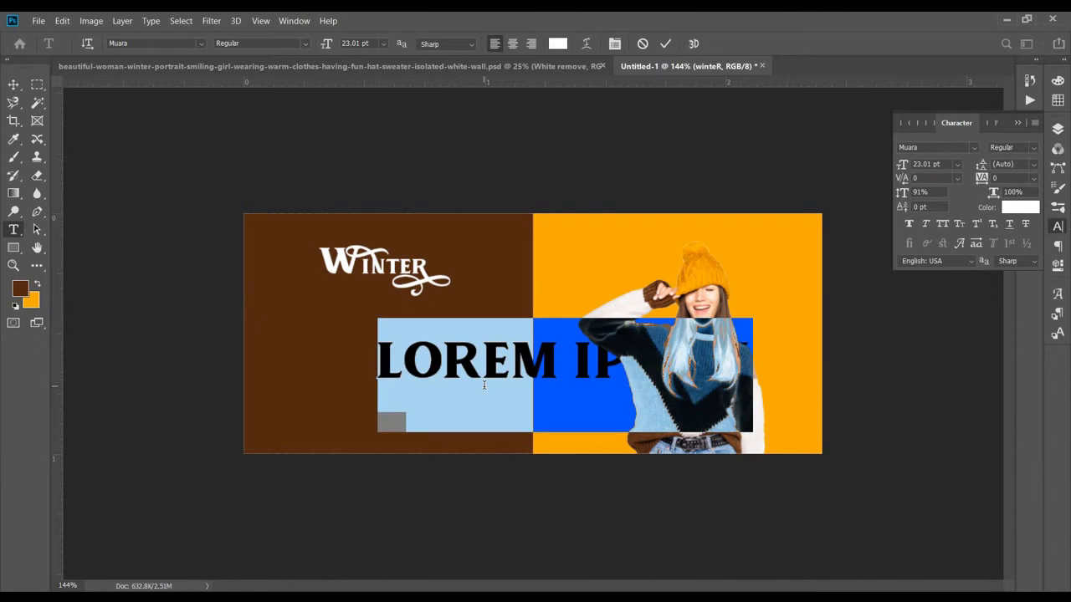
Step: Add the separate text "SALE" in white Muara on the brown panel below WINTER
type("SALR")
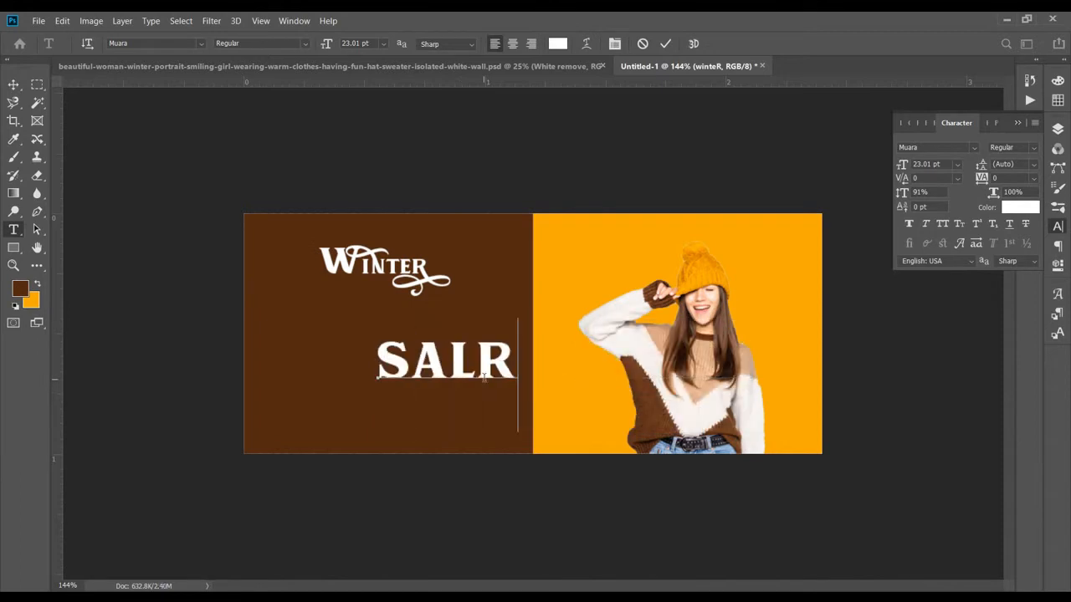
key("BackSpace")
type("E")
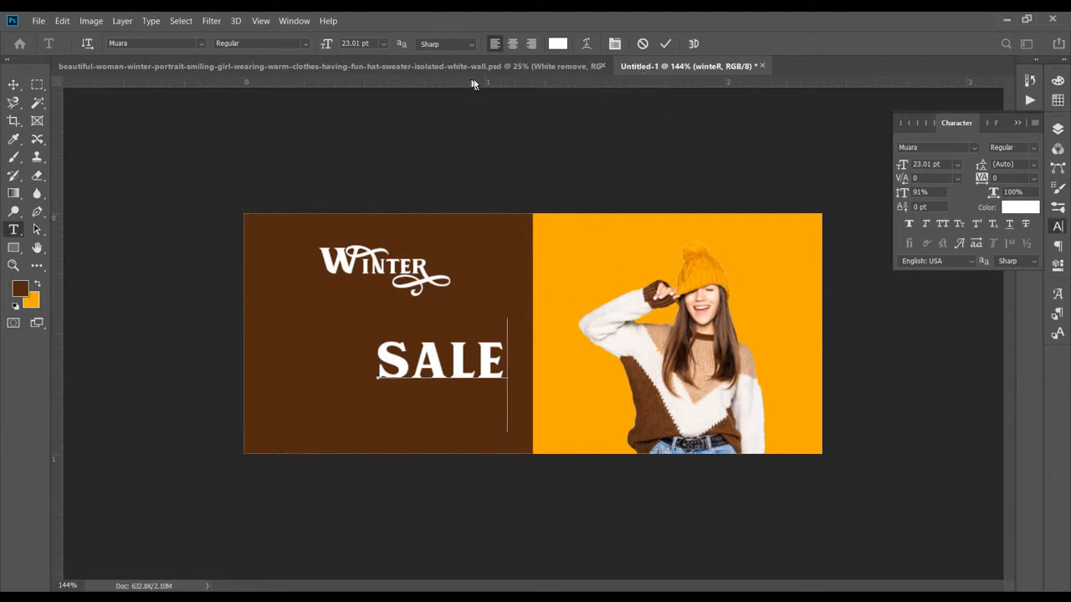
left_click(667, 45)
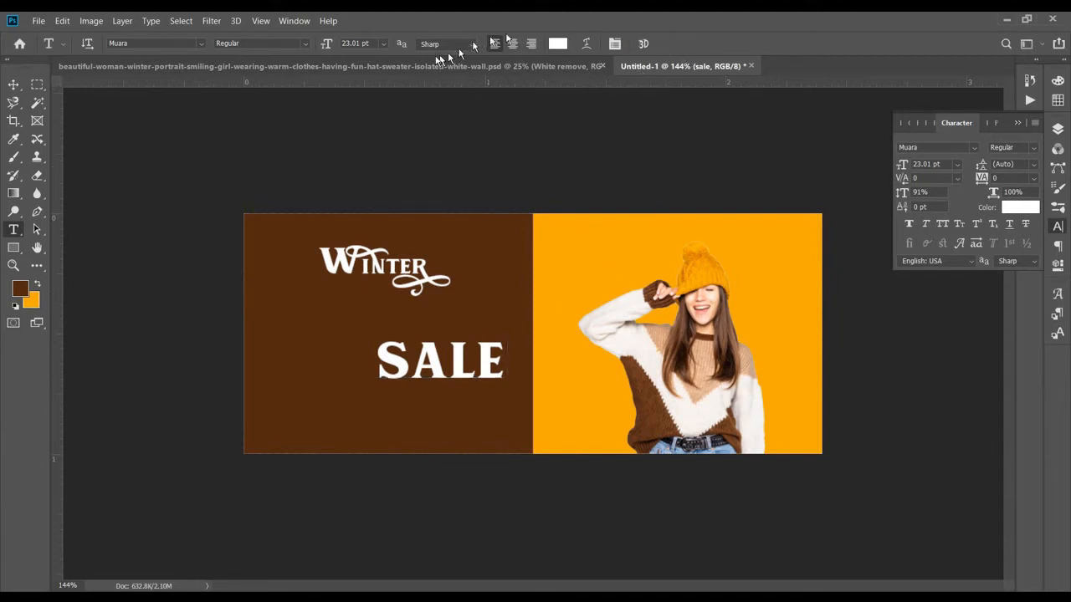
Step: Reduce SALE to 9 pt and place it directly beneath WINTER, beside the R's swash
left_click(383, 44)
left_click(360, 118)
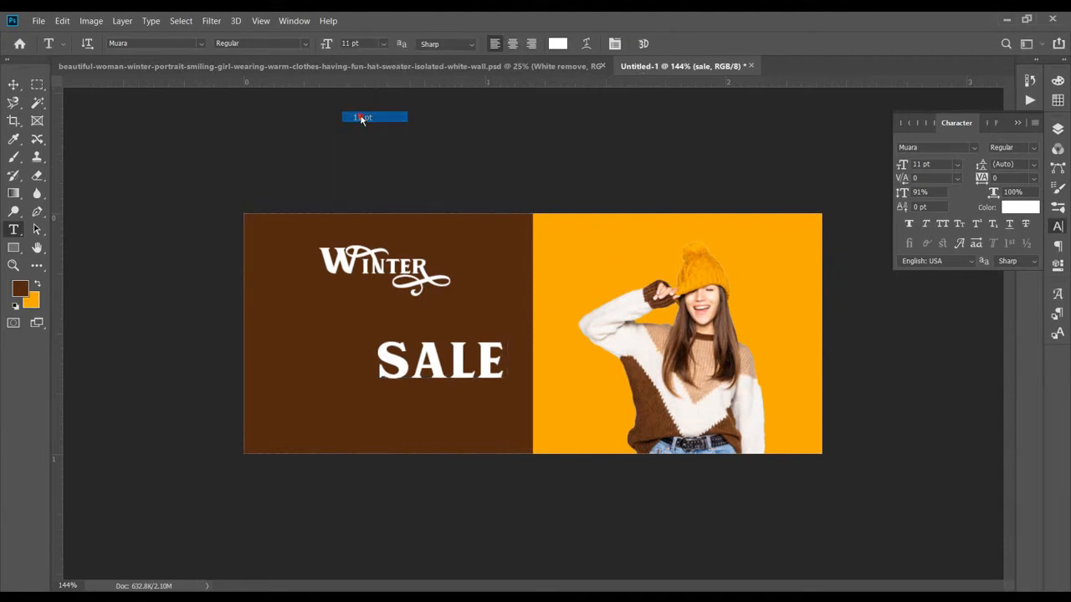
left_click_drag(415, 380, 361, 294)
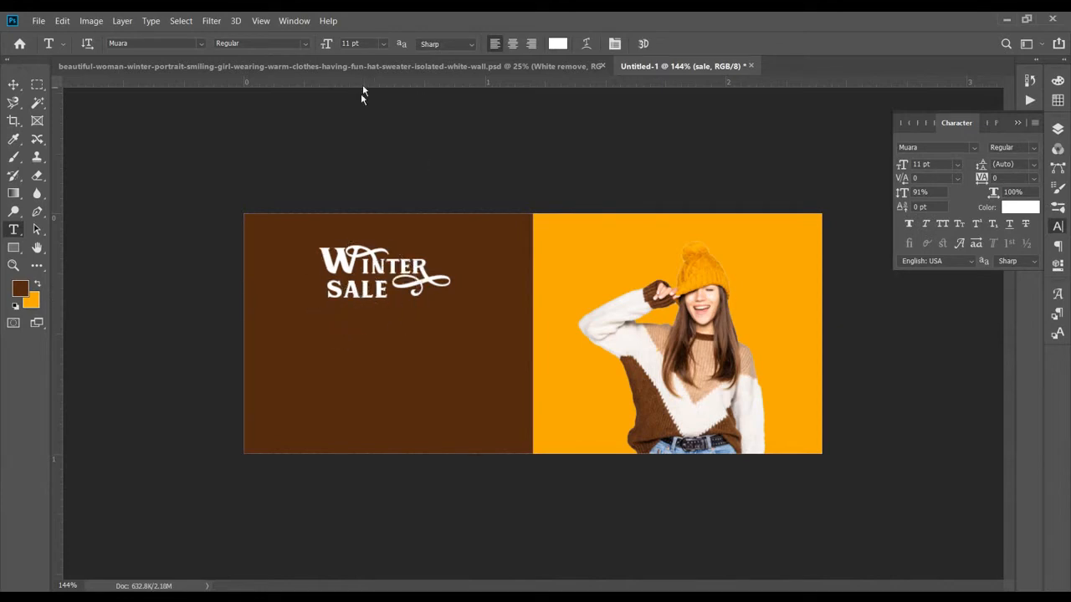
left_click(959, 165)
left_click(931, 228)
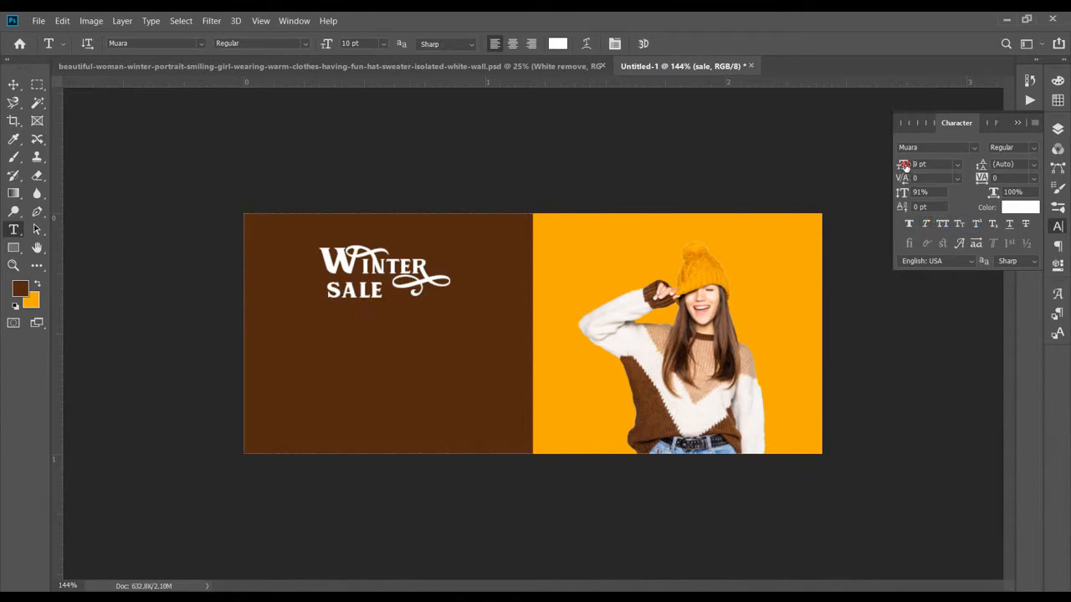
left_click_drag(906, 164, 904, 166)
left_click_drag(361, 293, 365, 288)
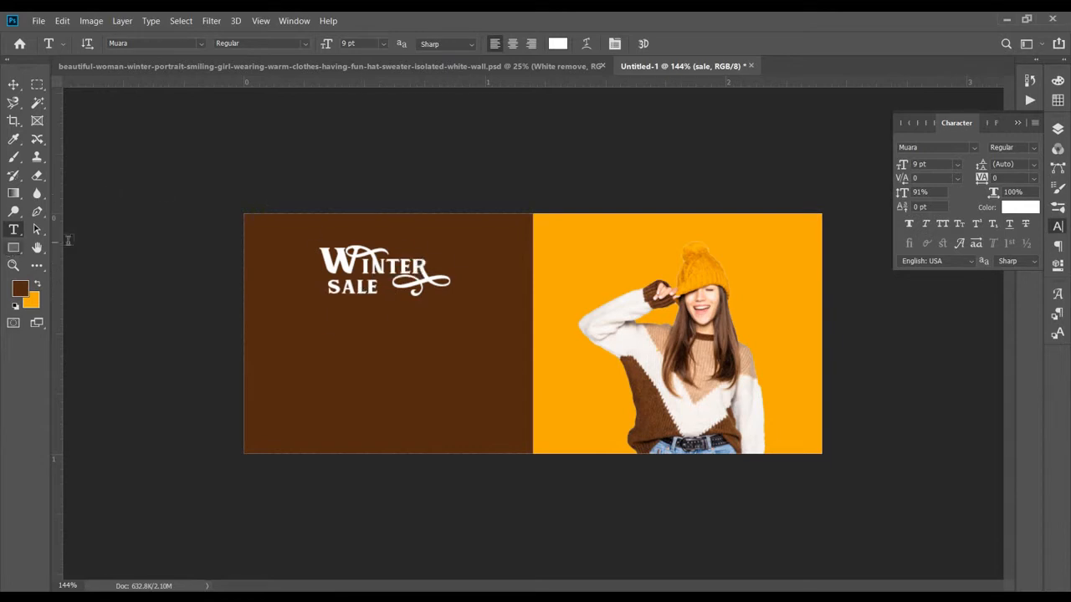
Step: Add a vertical guide and align it precisely with the left edge of the W in WINTER
left_click_drag(56, 244, 317, 248)
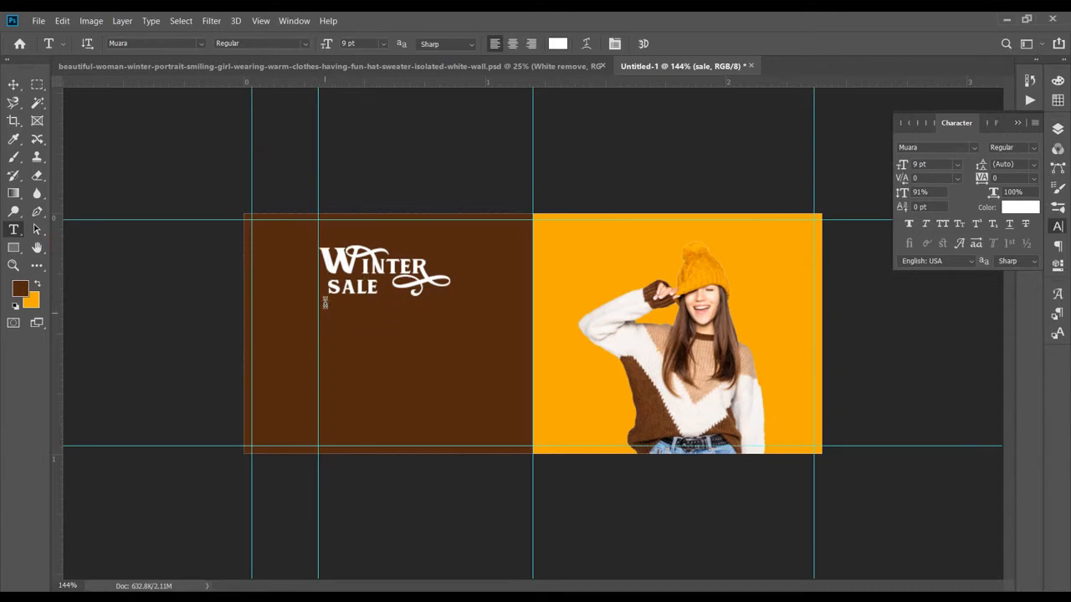
key("ctrl+0")
scroll(219, 229, "down", 3)
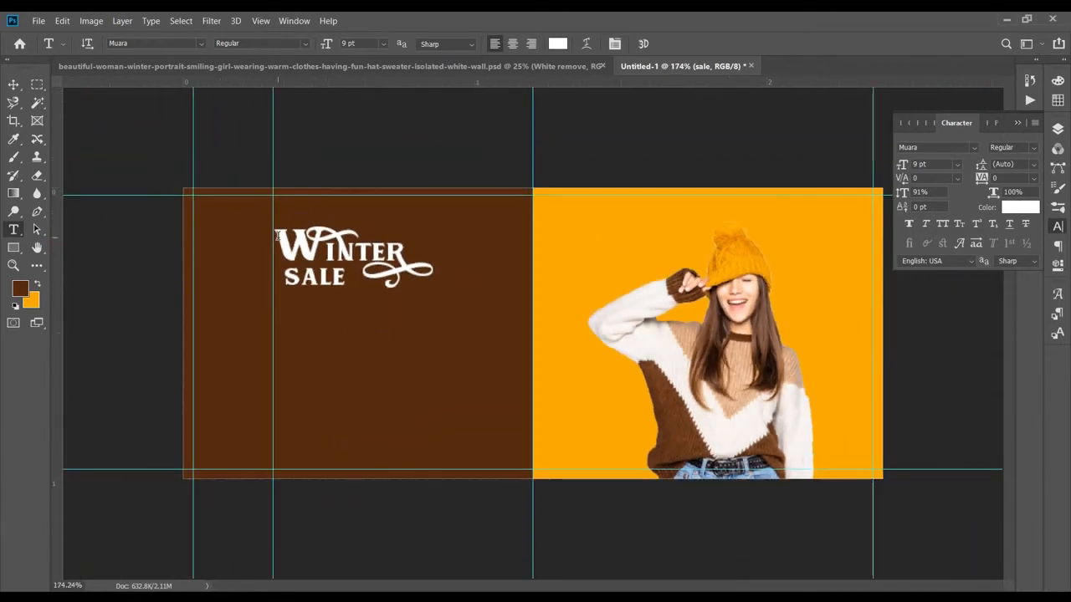
key("v")
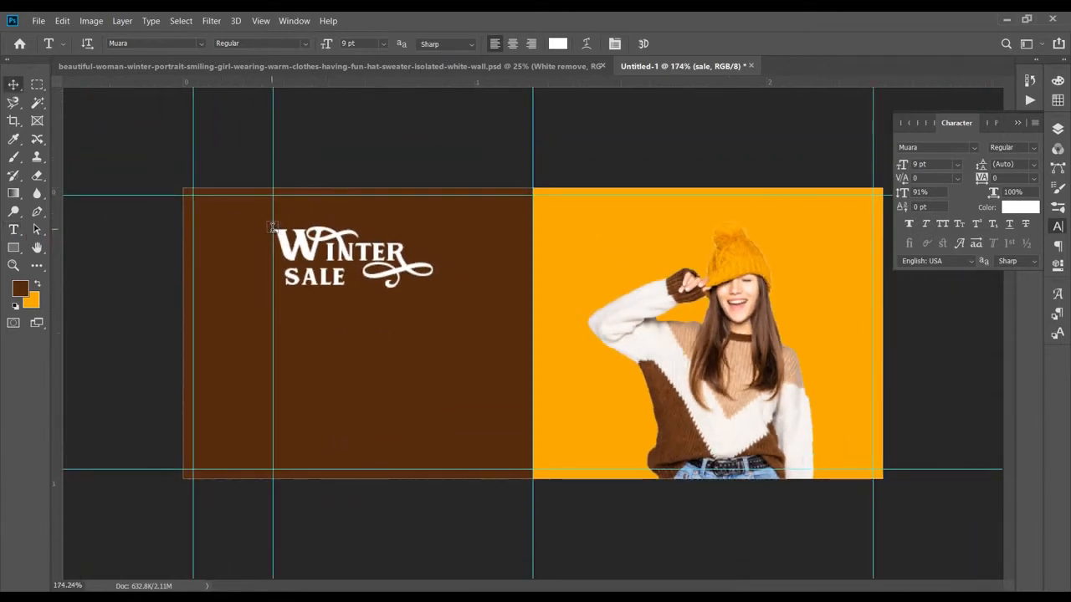
left_click_drag(272, 229, 274, 229)
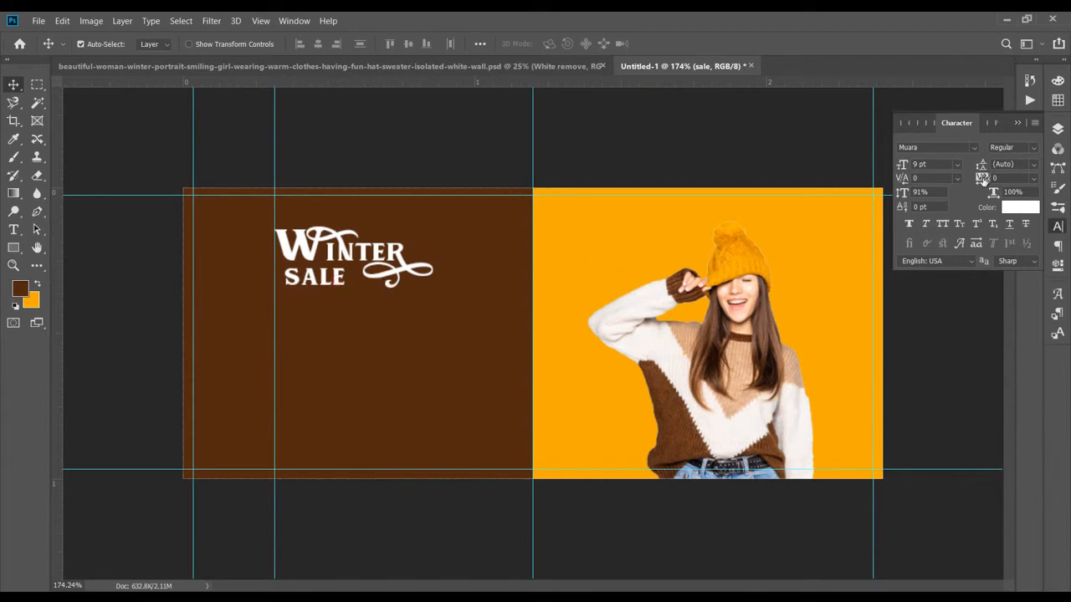
Step: Set the letter tracking of the SALE text to 100
mouse_move(983, 179)
left_mouse_down()
mouse_move(999, 178)
mouse_move(982, 179)
left_mouse_up()
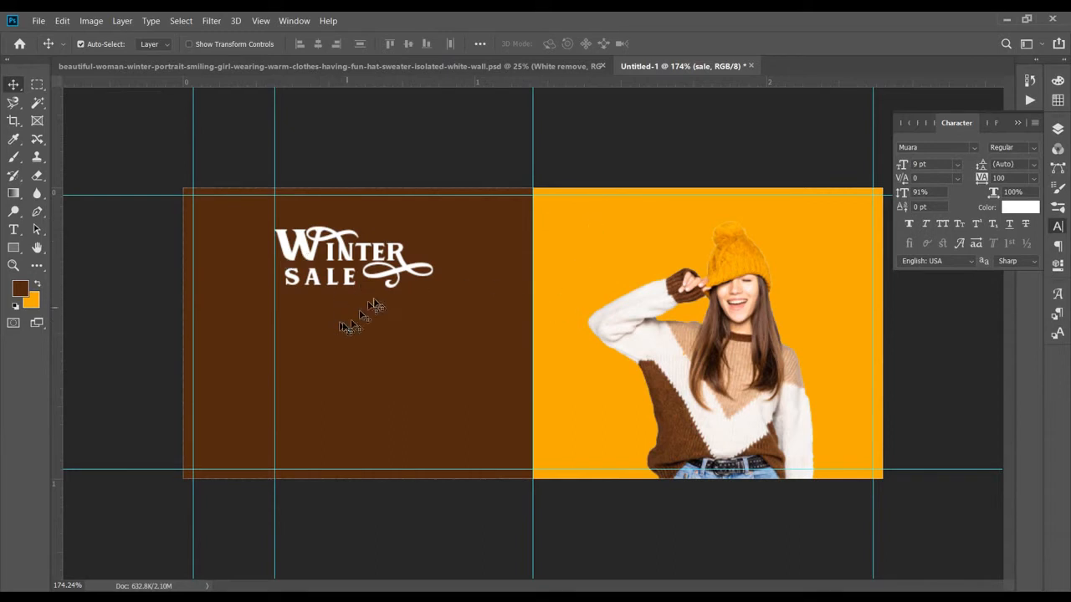
Step: Add the white 9 pt Muara text "UPTO 50%" below SALE, aligned with the guide at the left edge of WINTER
key("t")
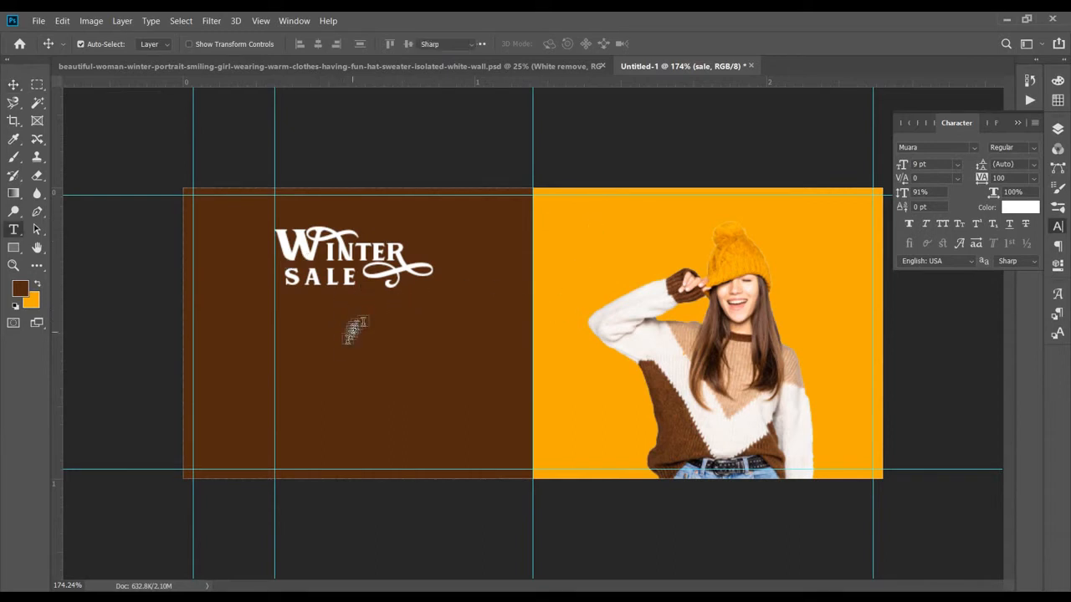
left_click(344, 346)
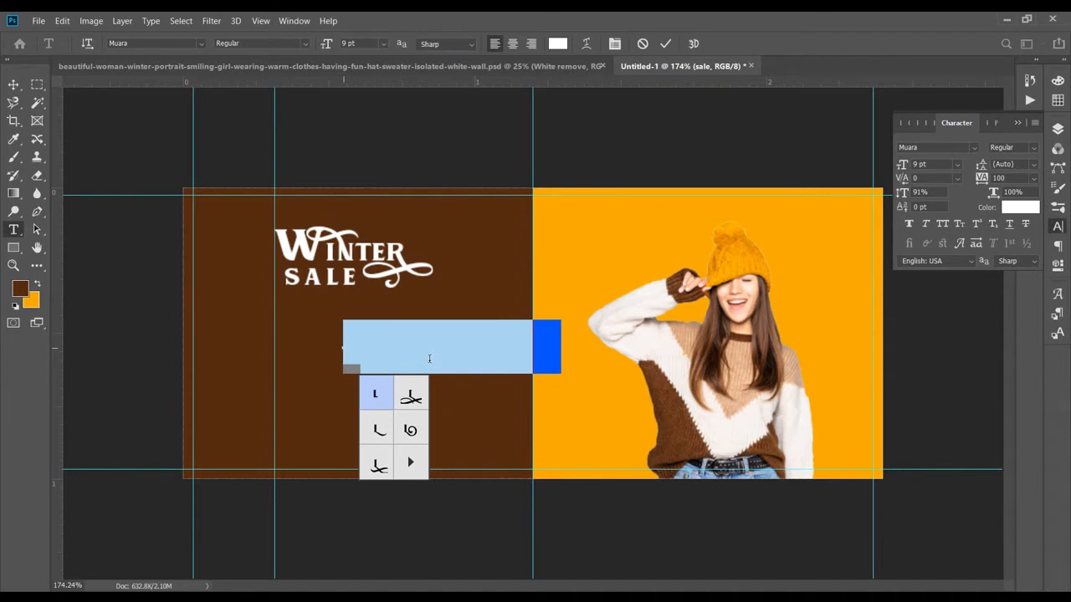
type("PTO")
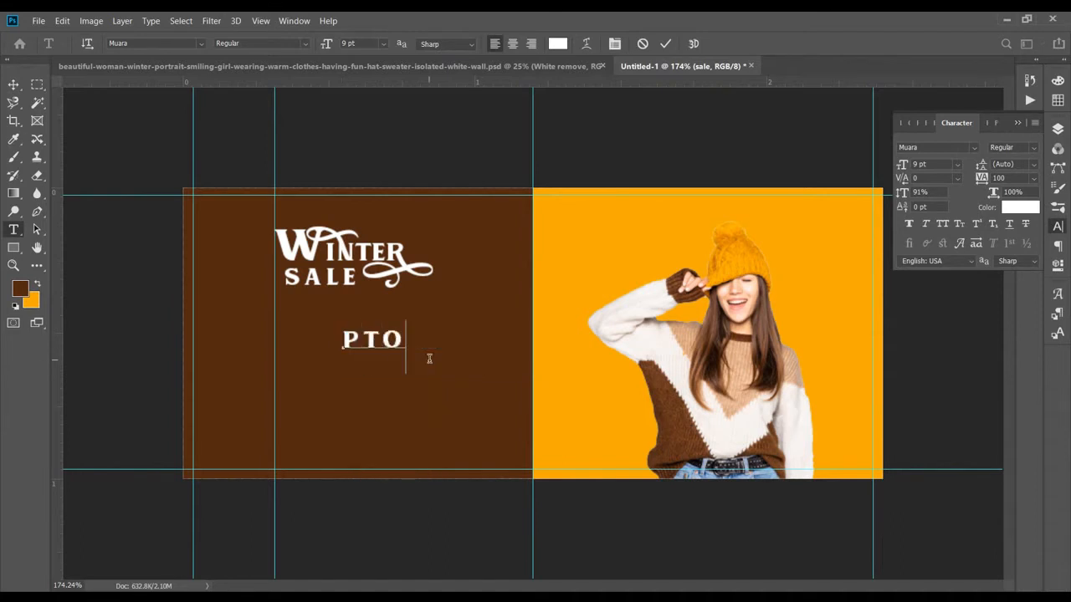
key("Left")
type("U")
key("Right")
key("Right")
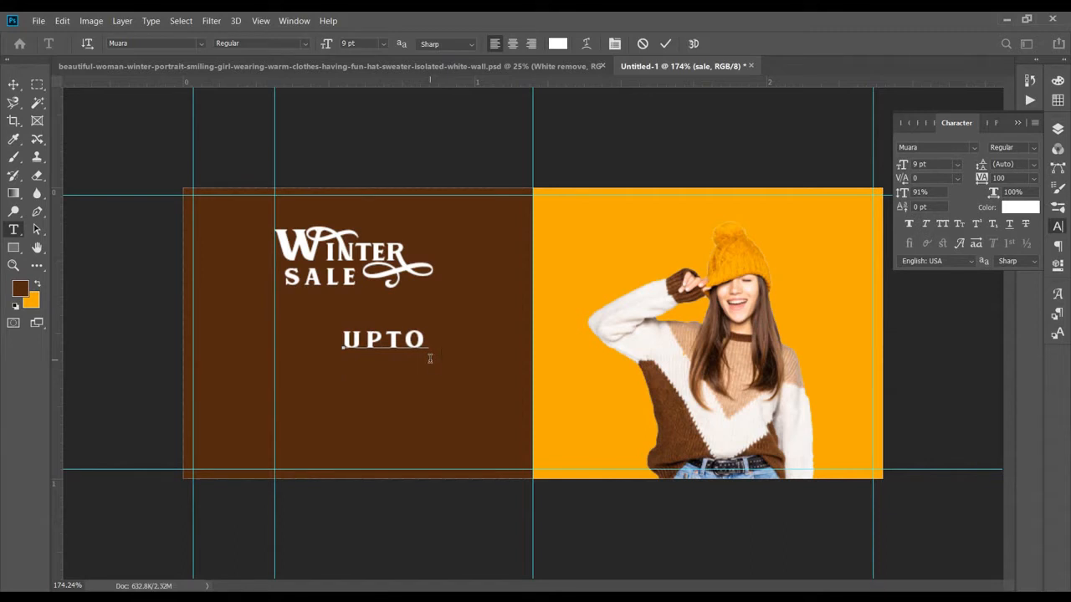
type("50%")
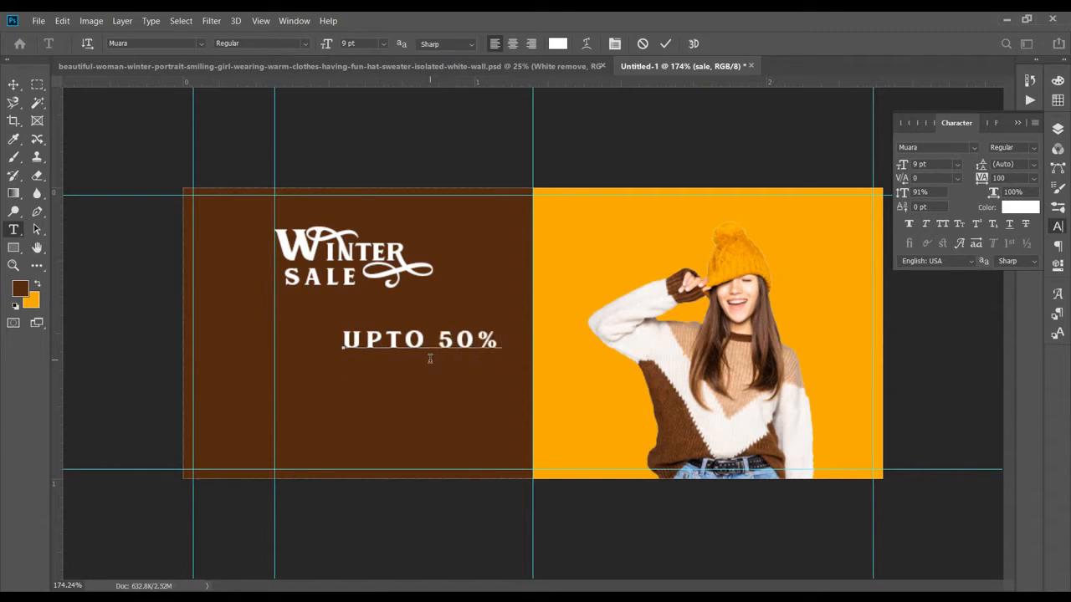
left_click(666, 44)
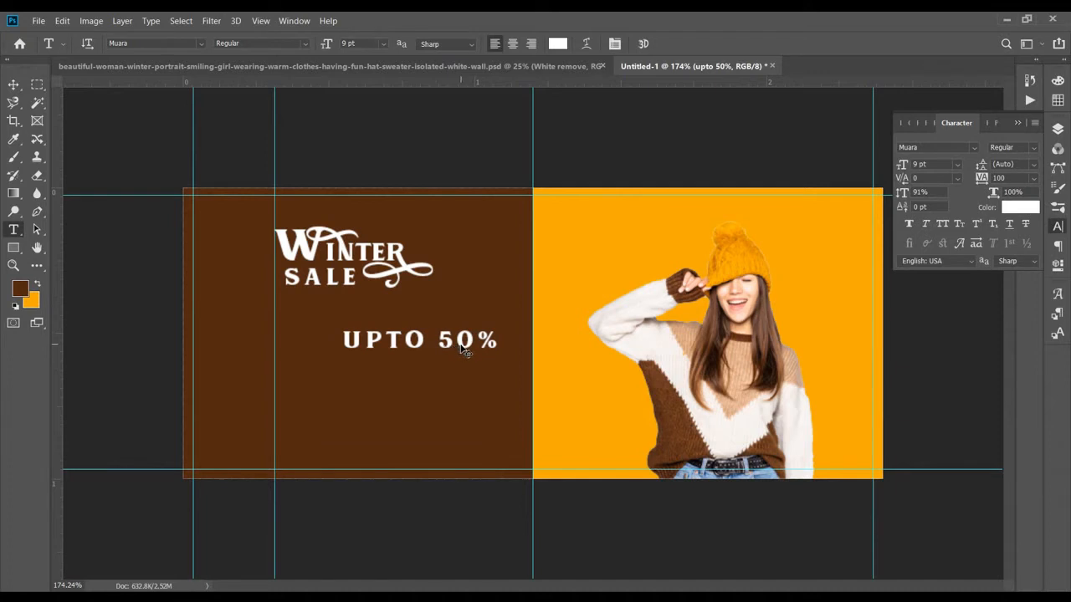
left_click_drag(464, 349, 397, 341)
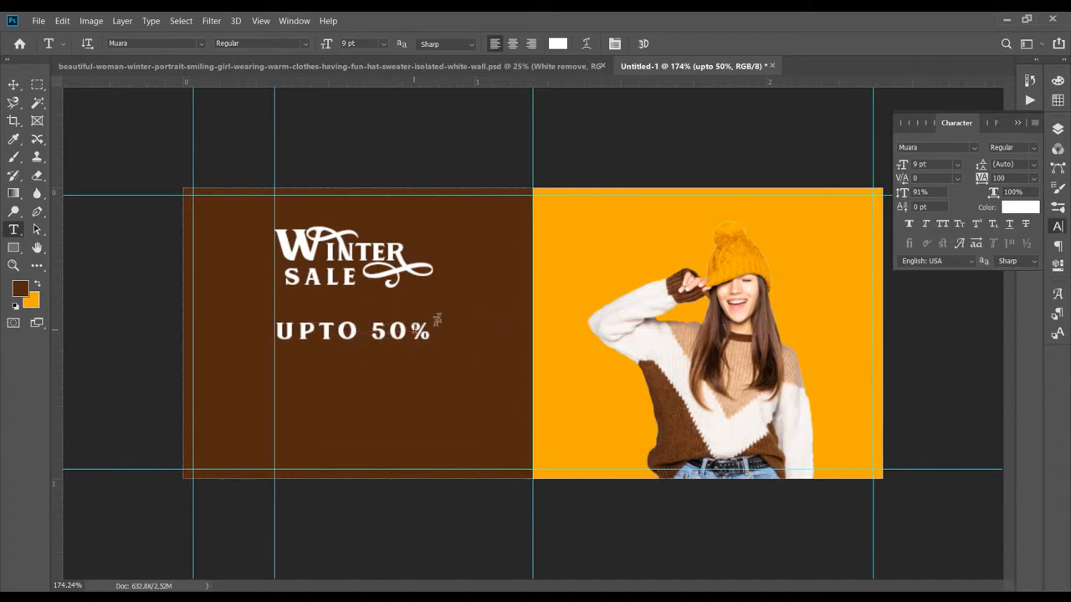
Step: Draw a 1 px horizontal line about 184 px long between SALE and UPTO 50%
left_click(21, 248)
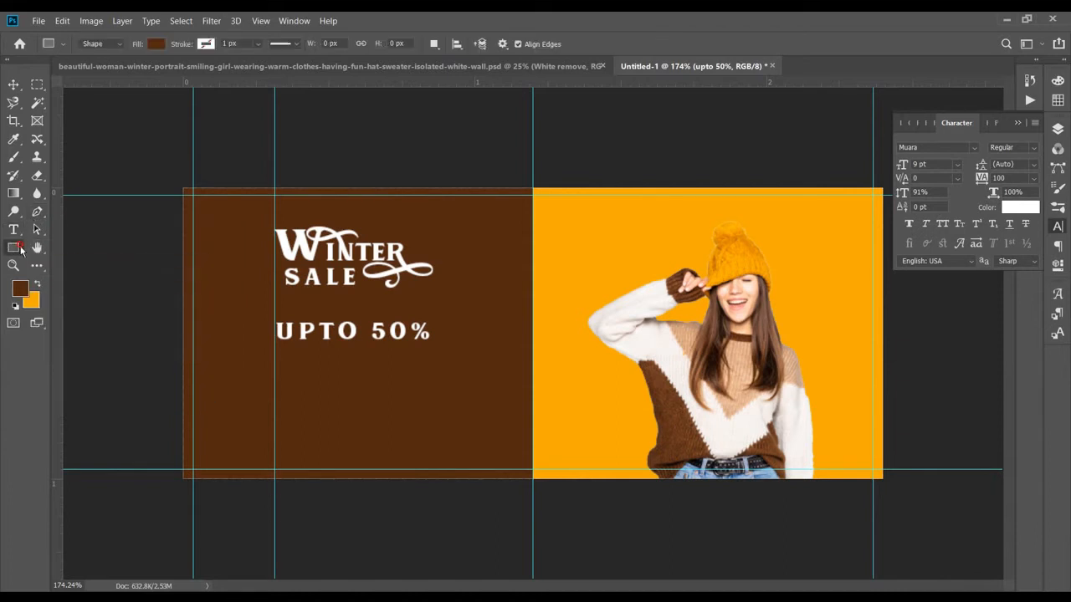
left_click(69, 300)
left_click_drag(260, 297, 440, 296)
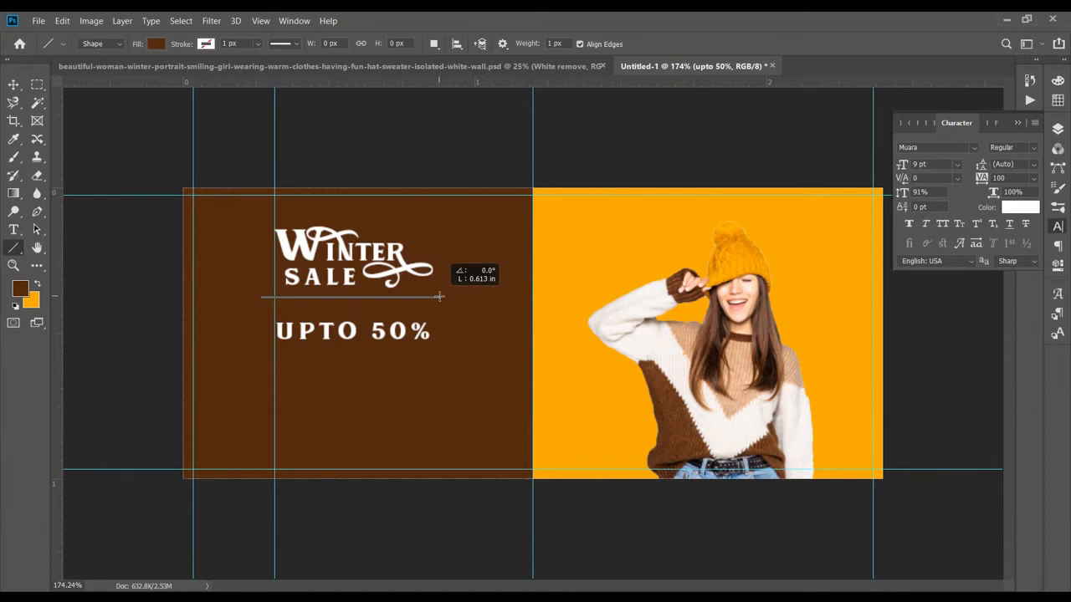
left_click_drag(439, 296, 439, 296)
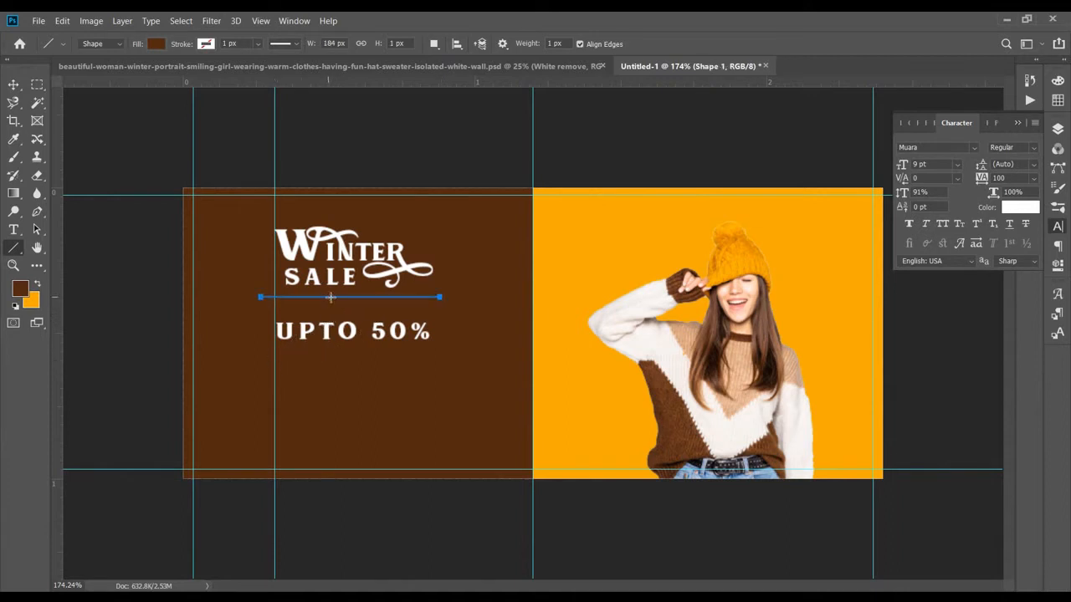
key("v")
key("alt+v")
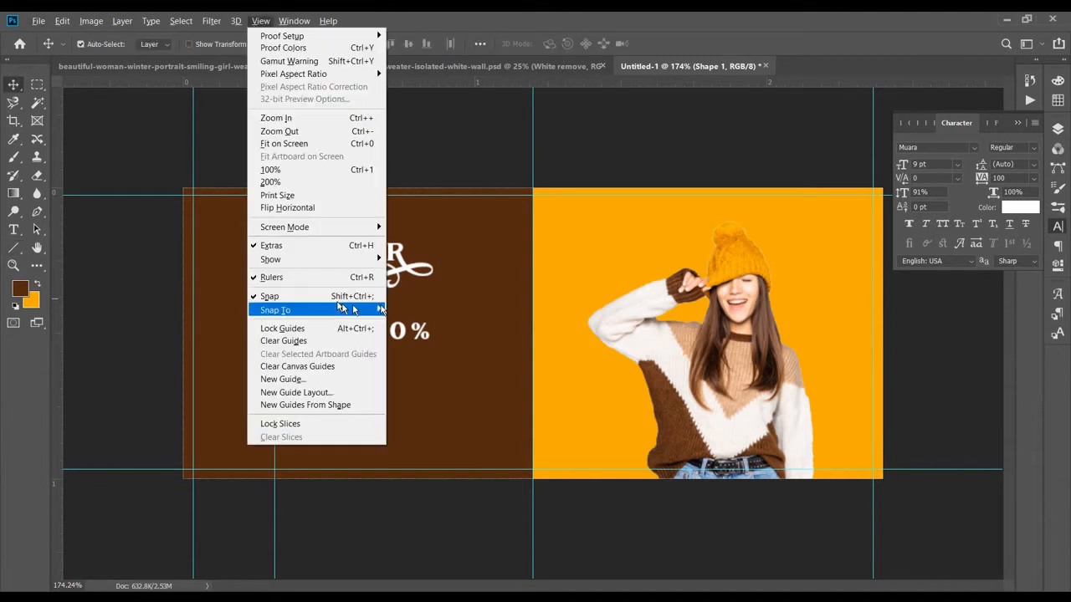
left_click(455, 316)
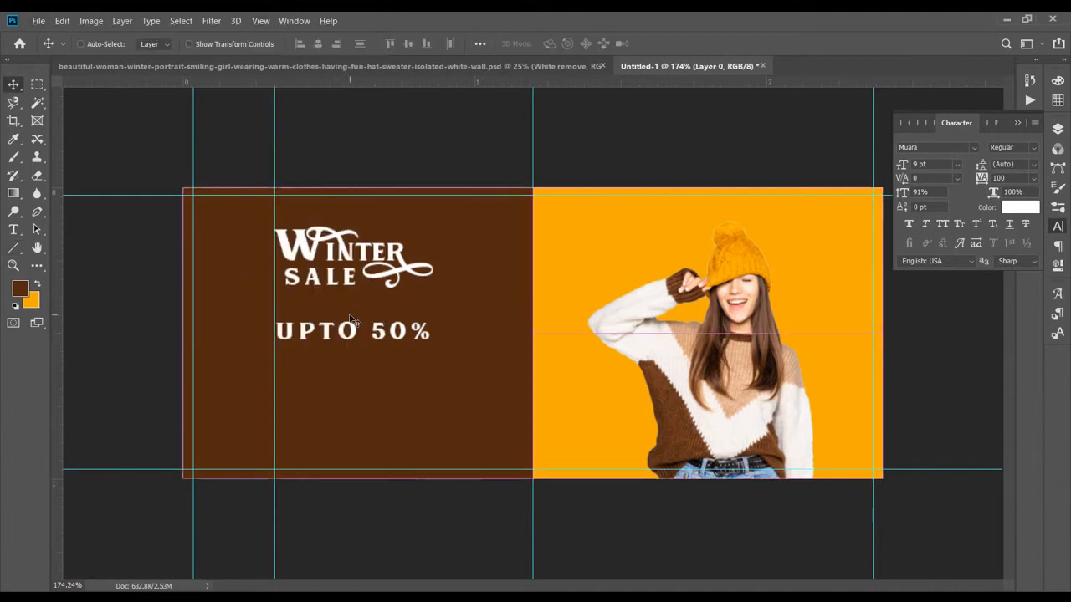
key("ctrl+z")
key("ctrl+z")
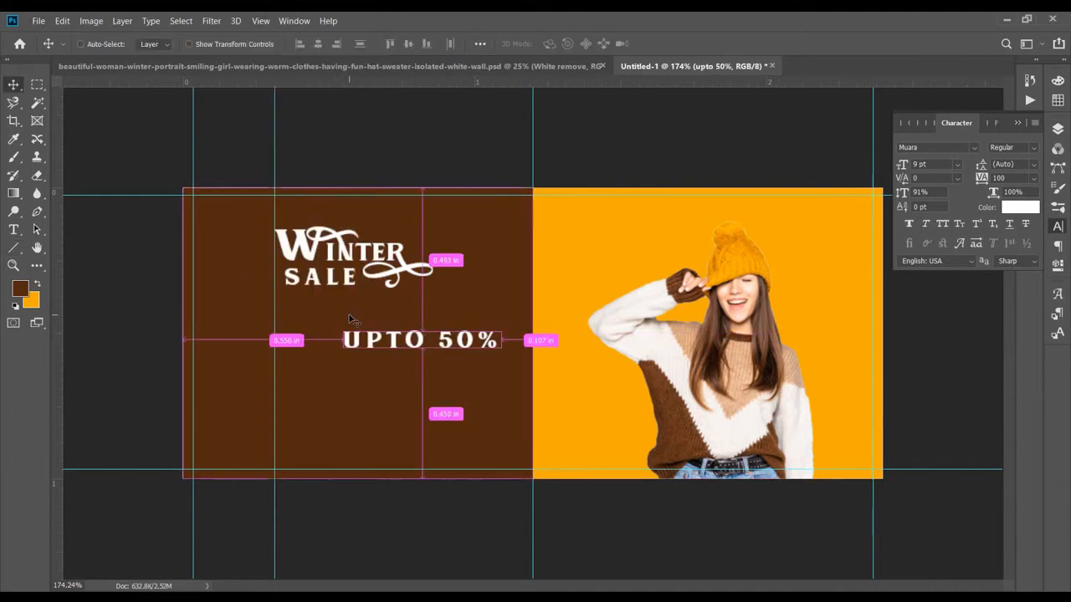
key("ctrl+z")
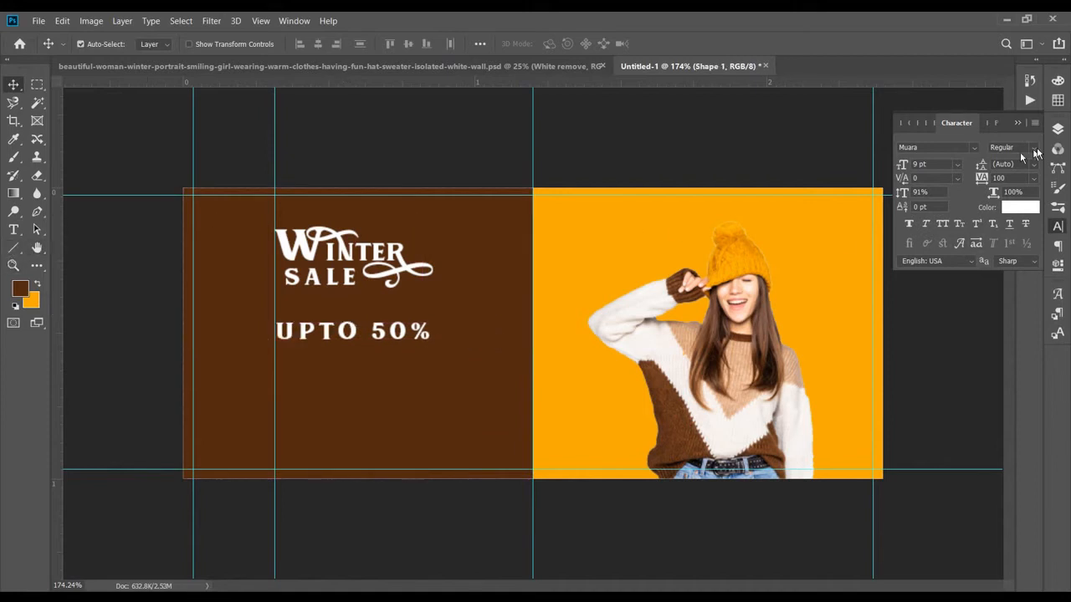
Step: Move the line's layer above the White remove layer and set the line's fill to white
left_click(1057, 128)
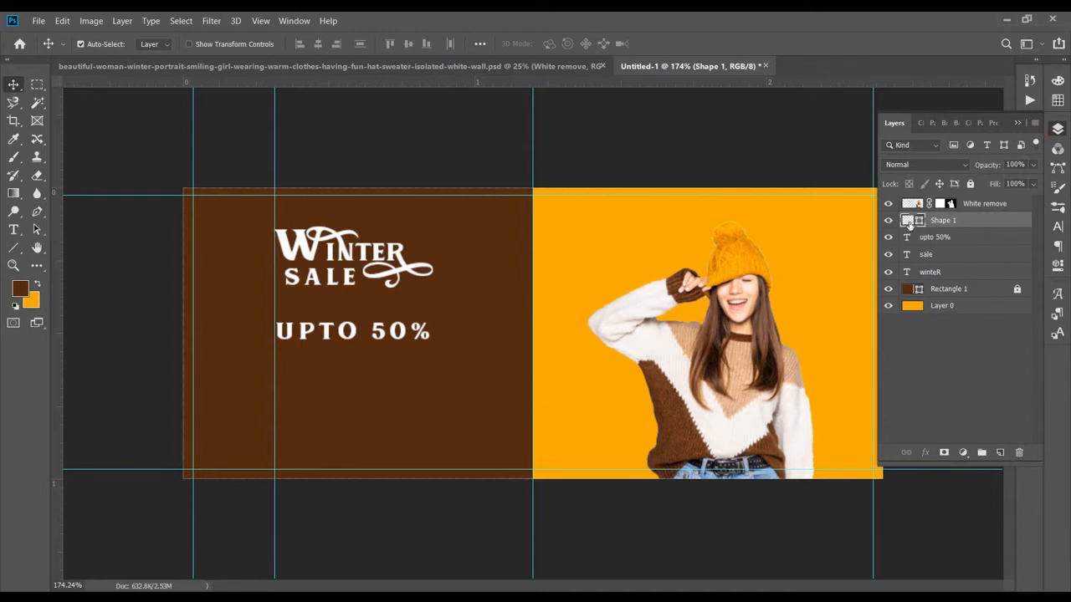
left_click_drag(910, 224, 908, 207)
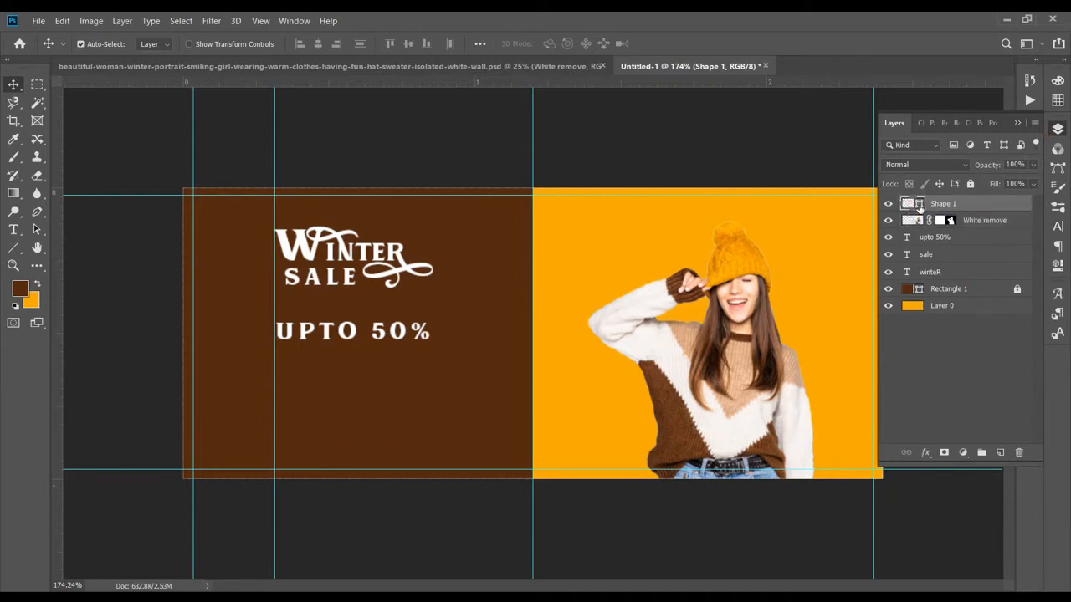
left_click(13, 247)
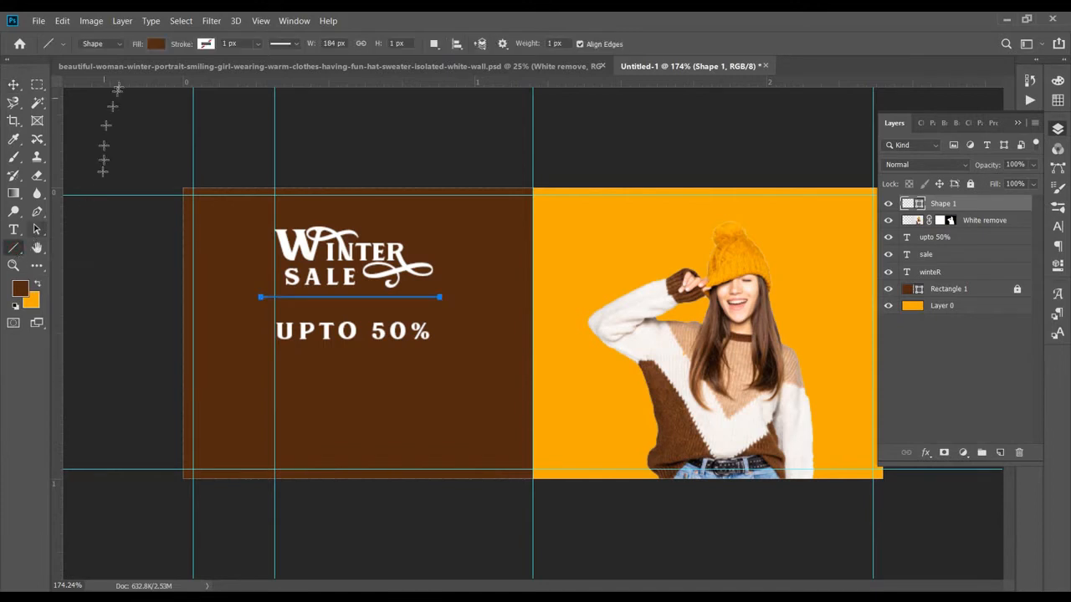
left_click(156, 44)
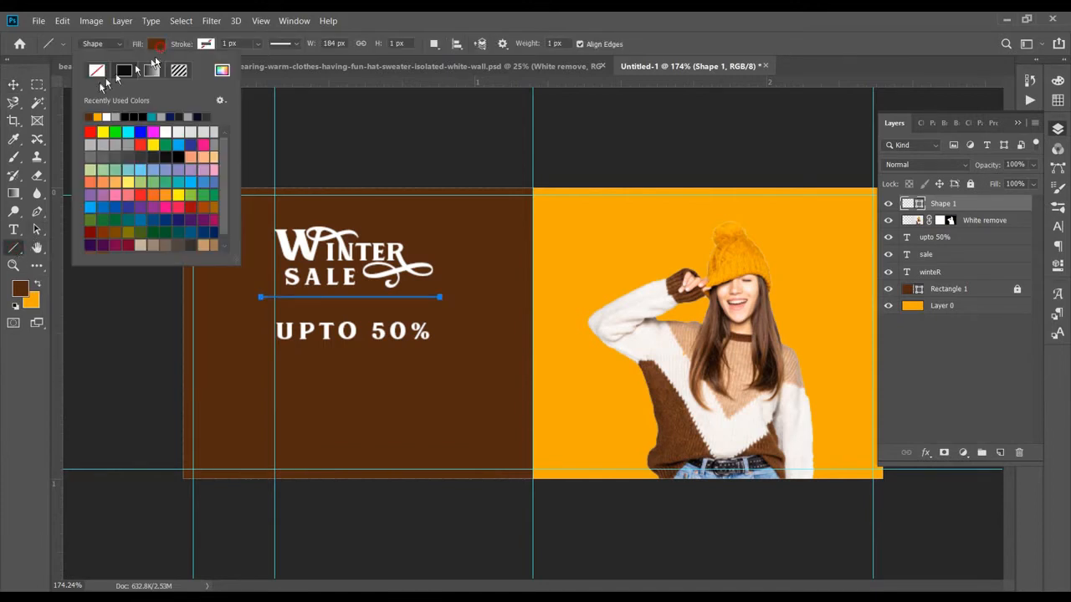
left_click(108, 115)
left_click(154, 45)
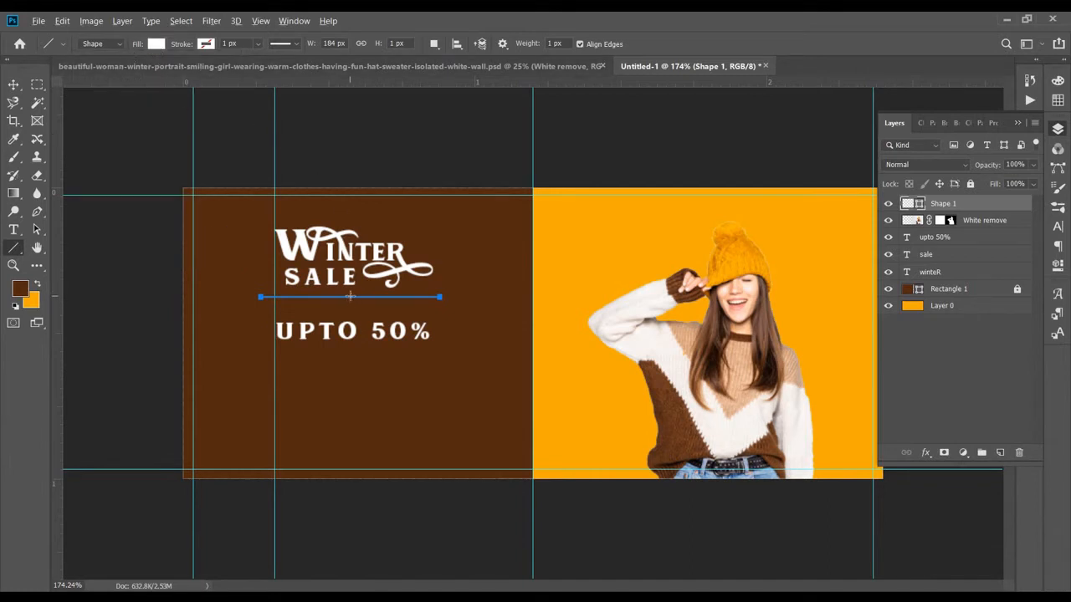
Step: Duplicate the white line below UPTO 50% and fit the text just beneath the upper line
scroll(351, 296, "up", 1)
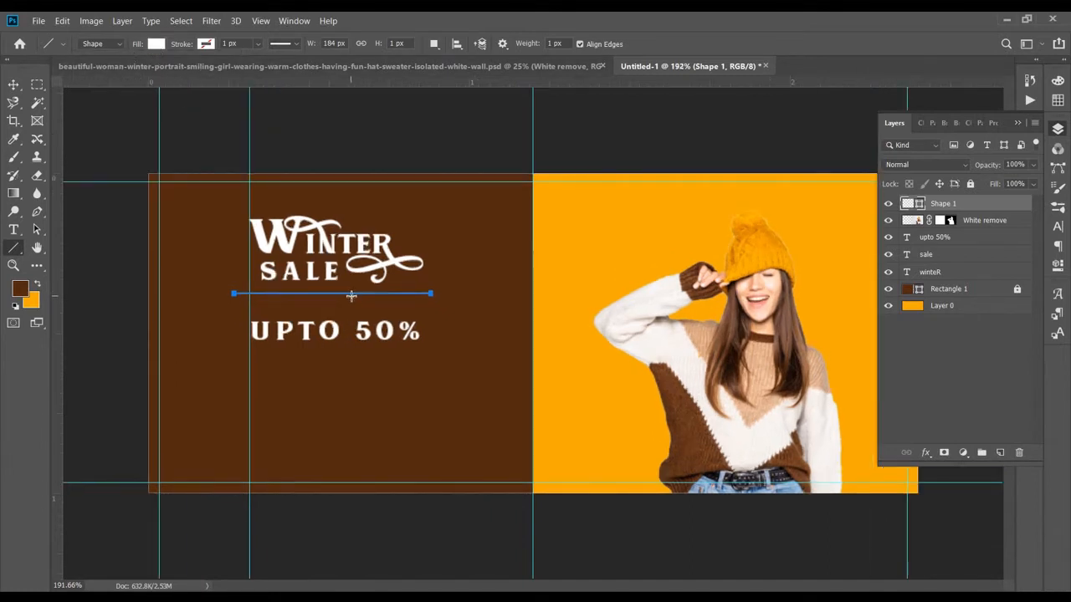
left_click(14, 84)
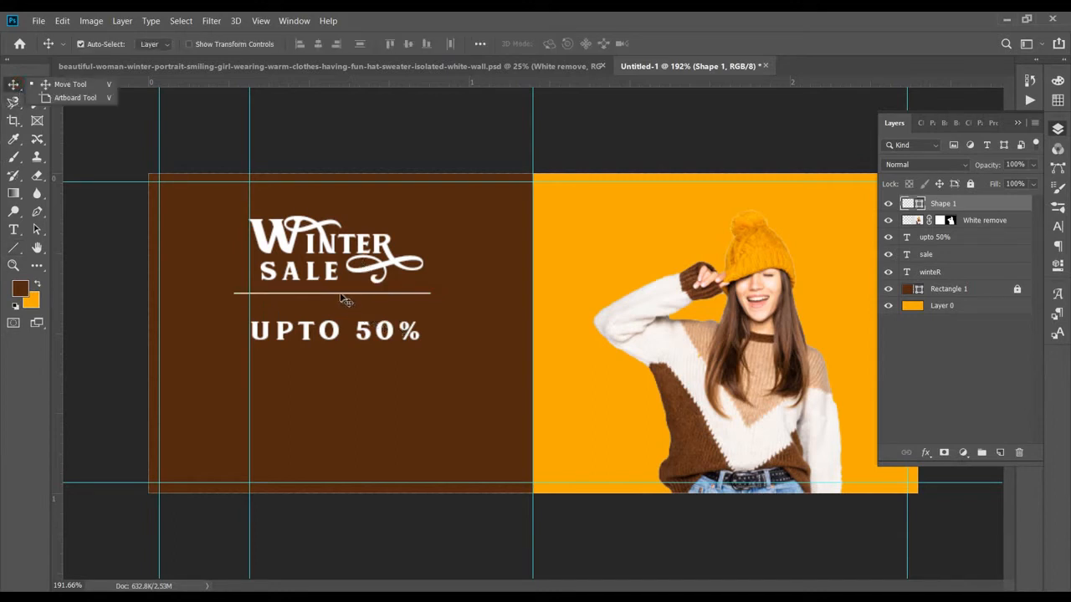
left_click_drag(340, 296, 323, 321)
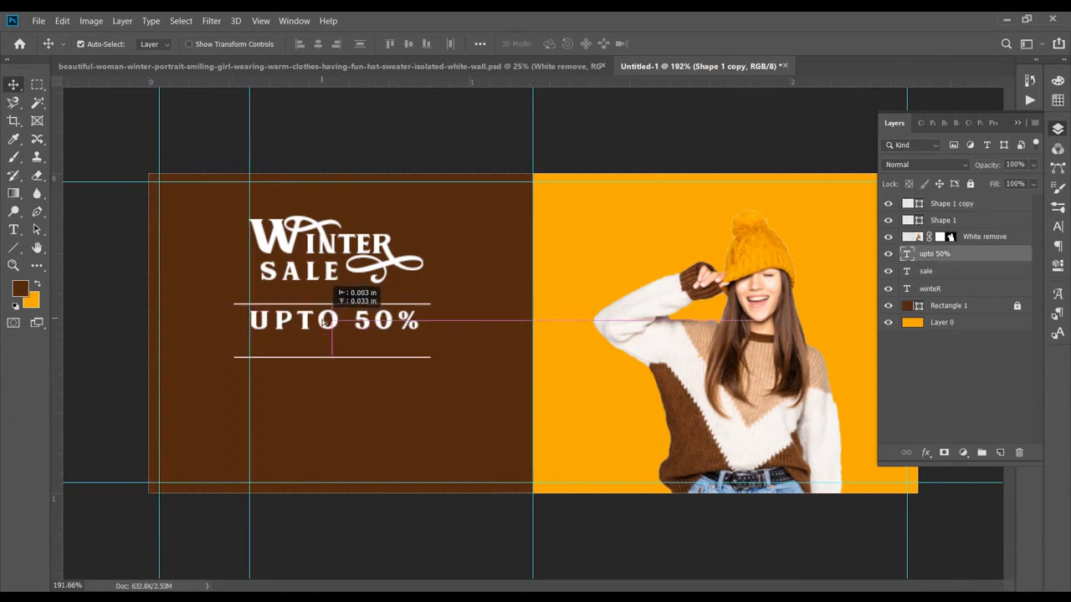
left_click_drag(324, 322, 324, 322)
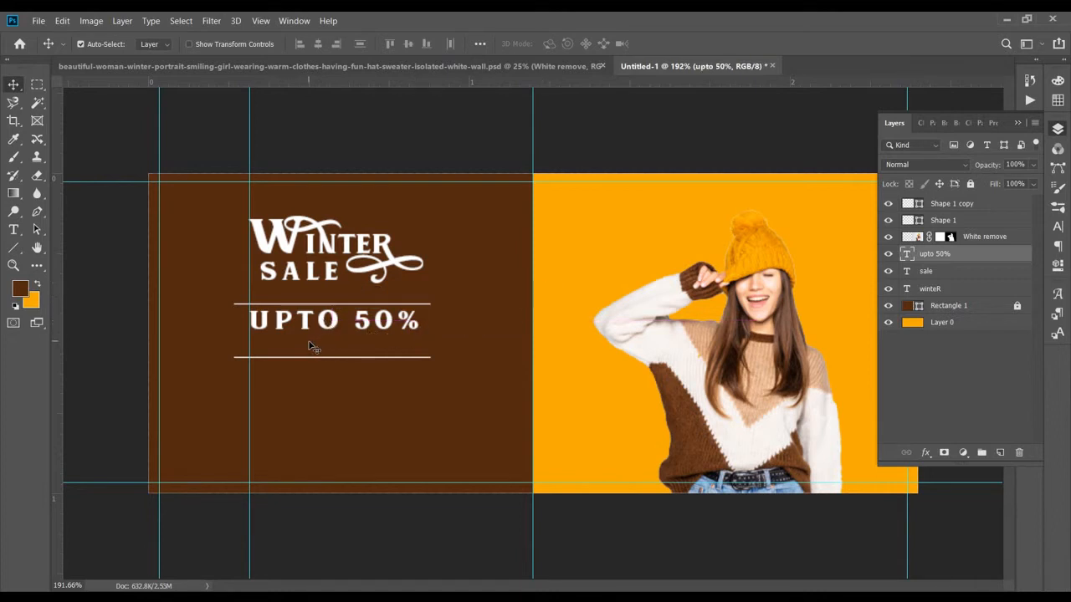
Step: Add the separate white Muara text "OFF" at 9 pt in the empty area below the two lines
key("t")
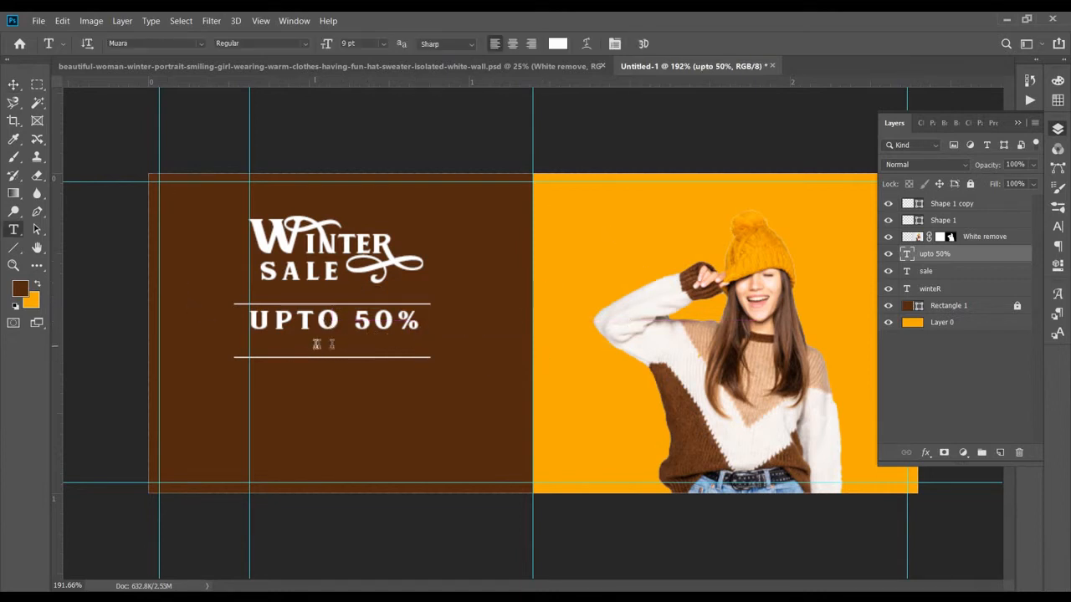
left_click(297, 349)
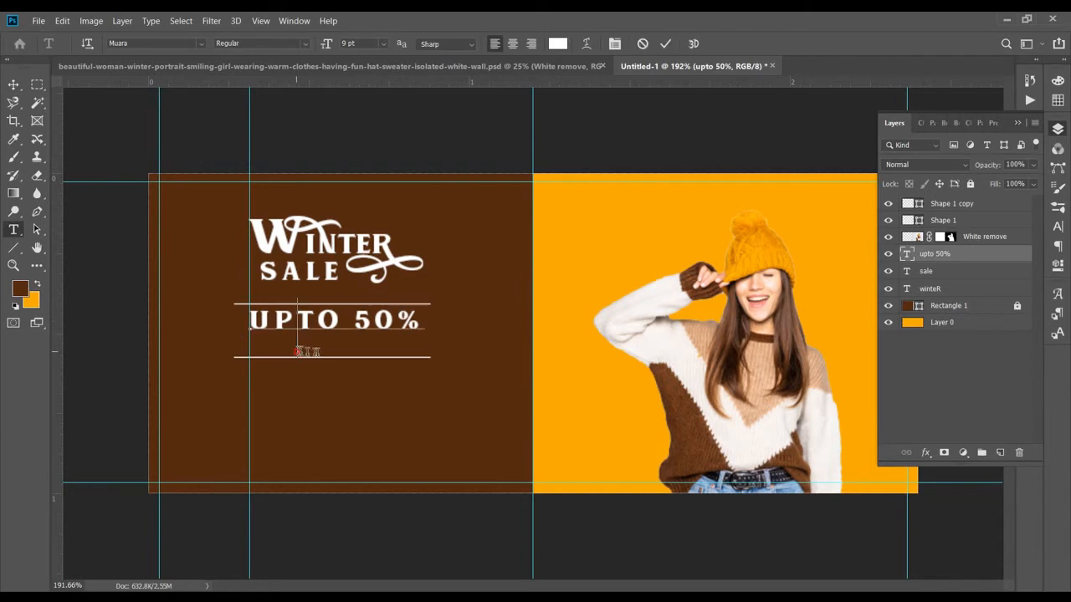
left_click(653, 42)
left_click(320, 416)
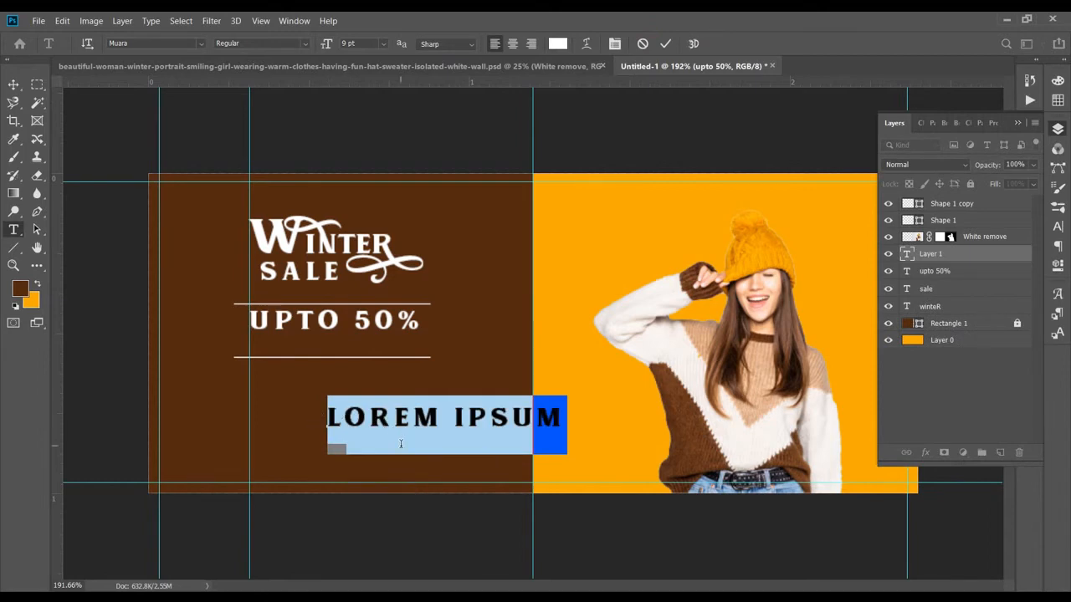
type("OFF")
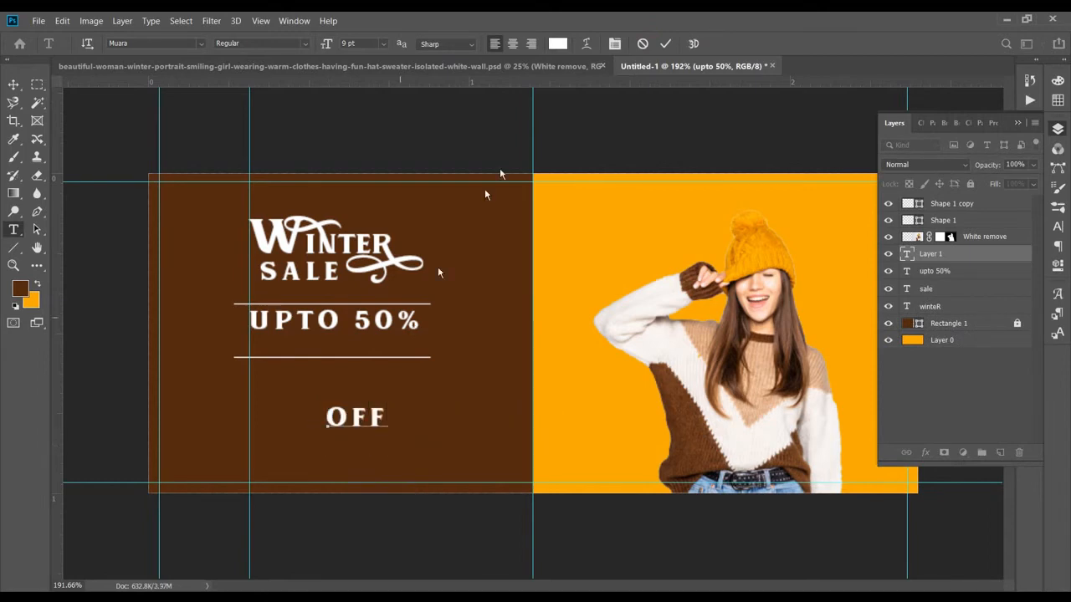
left_click(665, 44)
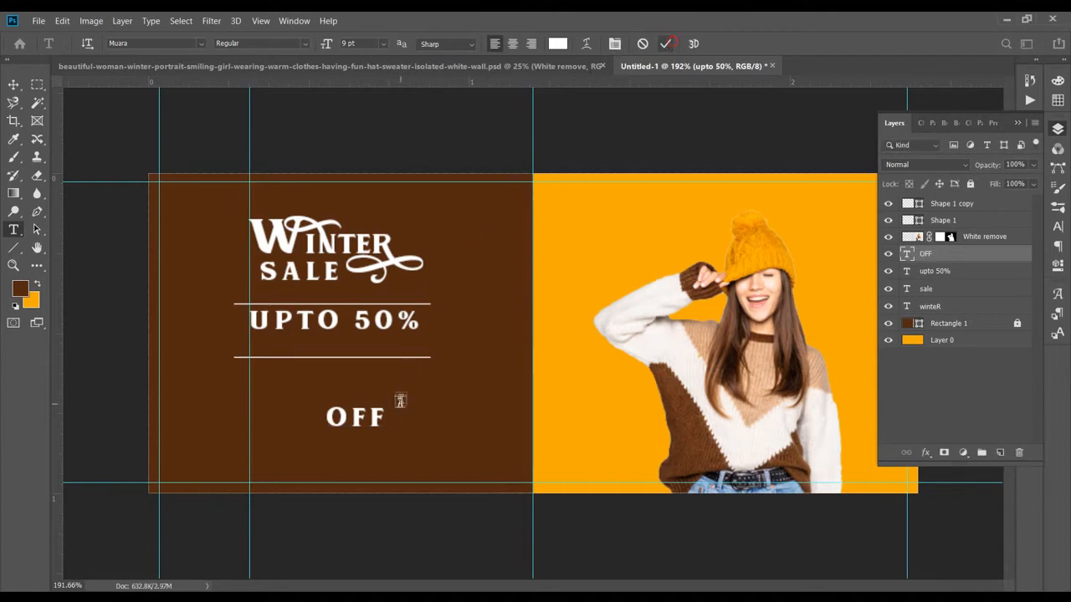
Step: Place OFF centred beneath UPTO 50% and nudge the lower line down to make room for it
key("v")
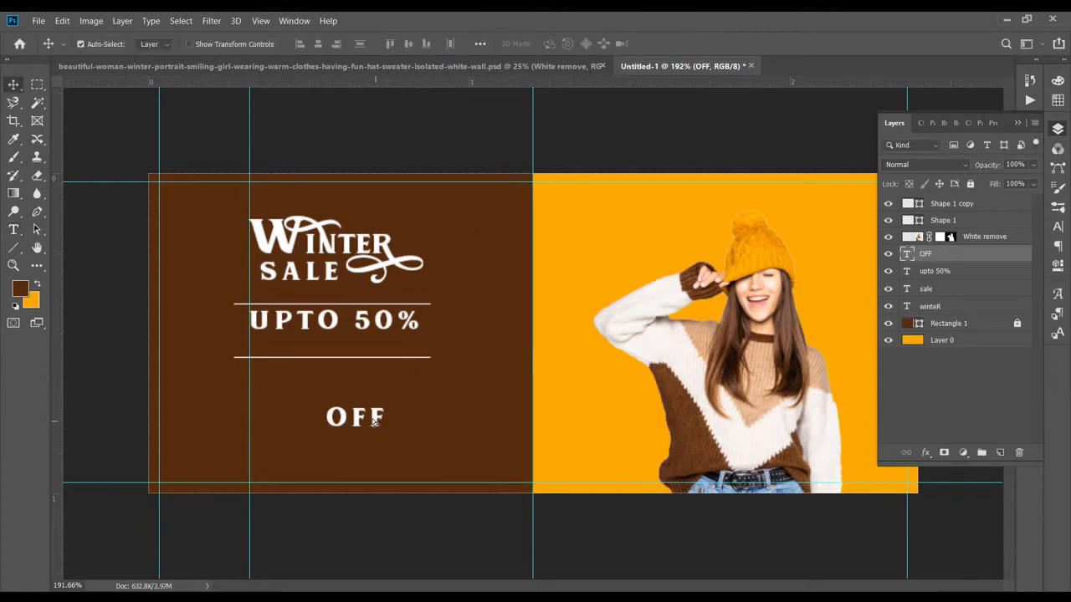
left_click_drag(374, 420, 347, 351)
key("Down")
key("Down")
key("Down")
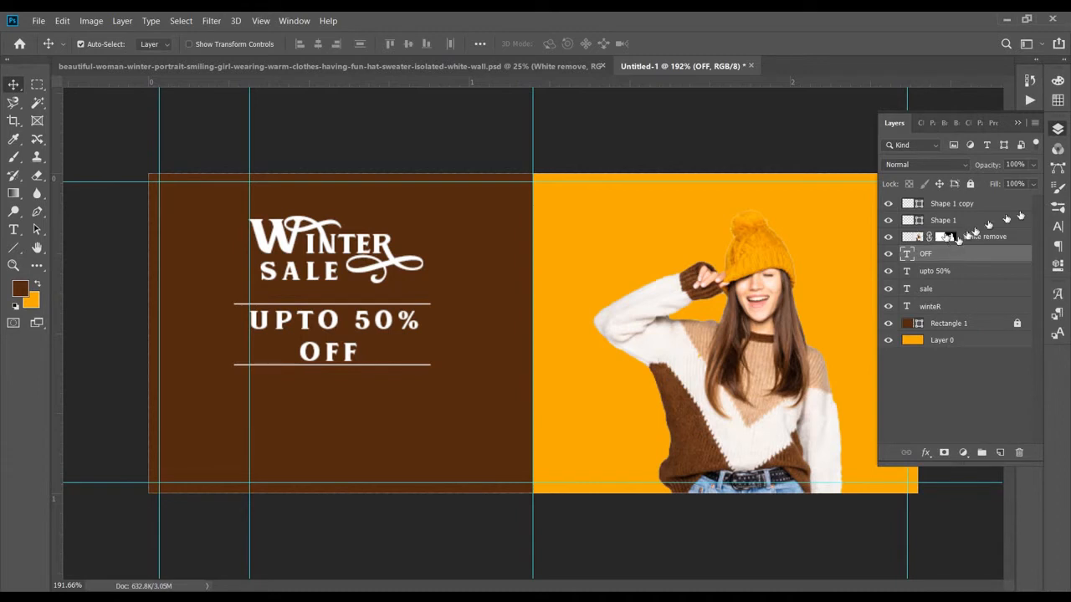
Step: Format the OFF text with 200 tracking, the Slant font style and 103% horizontal scale
left_click(1060, 229)
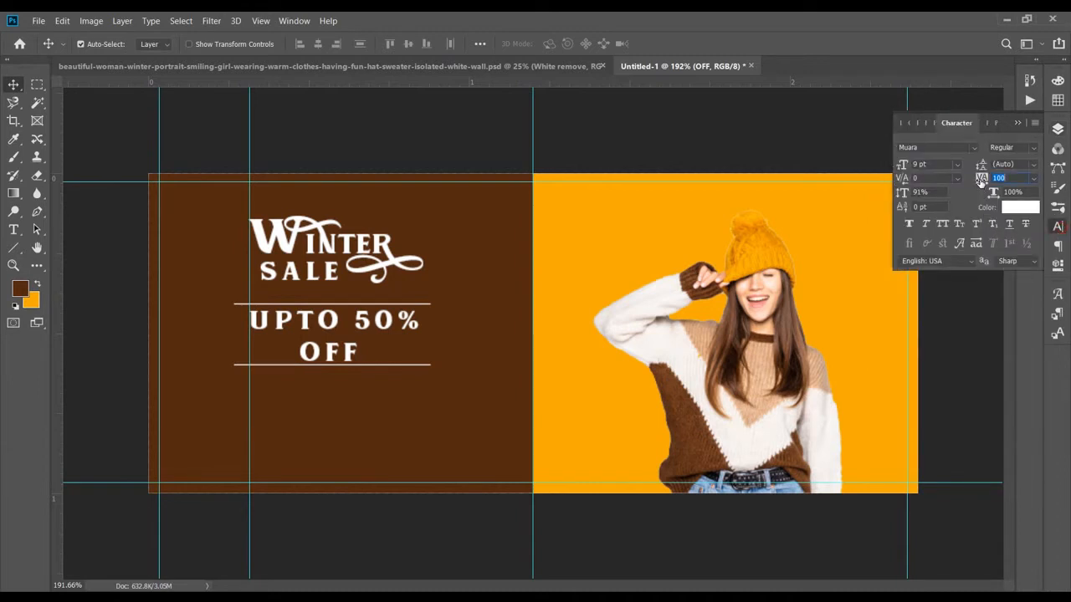
left_click_drag(982, 182, 978, 182)
left_click(1032, 149)
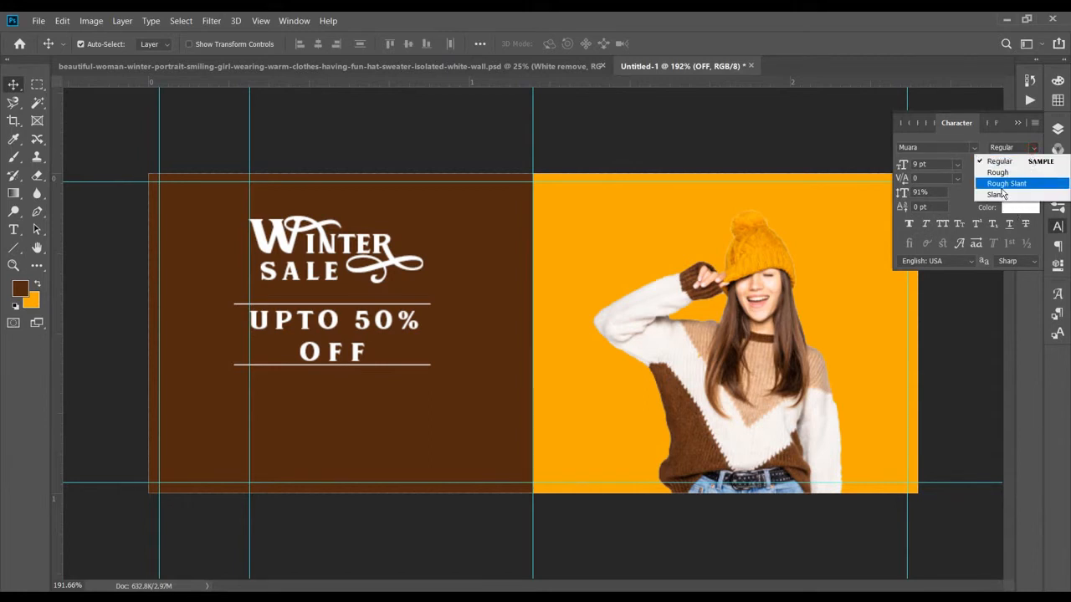
left_click(1003, 195)
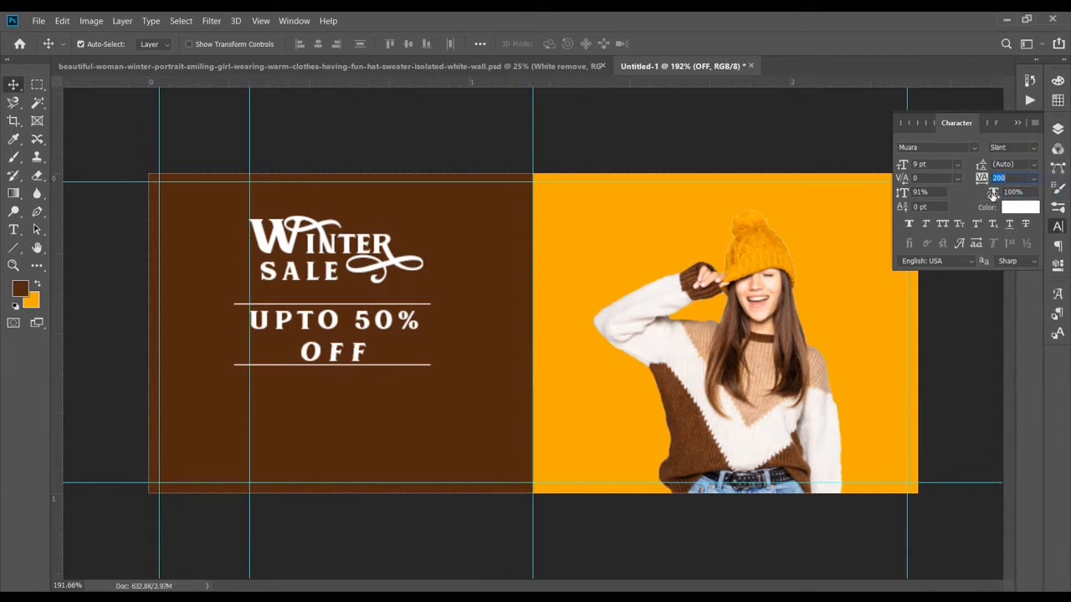
left_click_drag(992, 195, 995, 195)
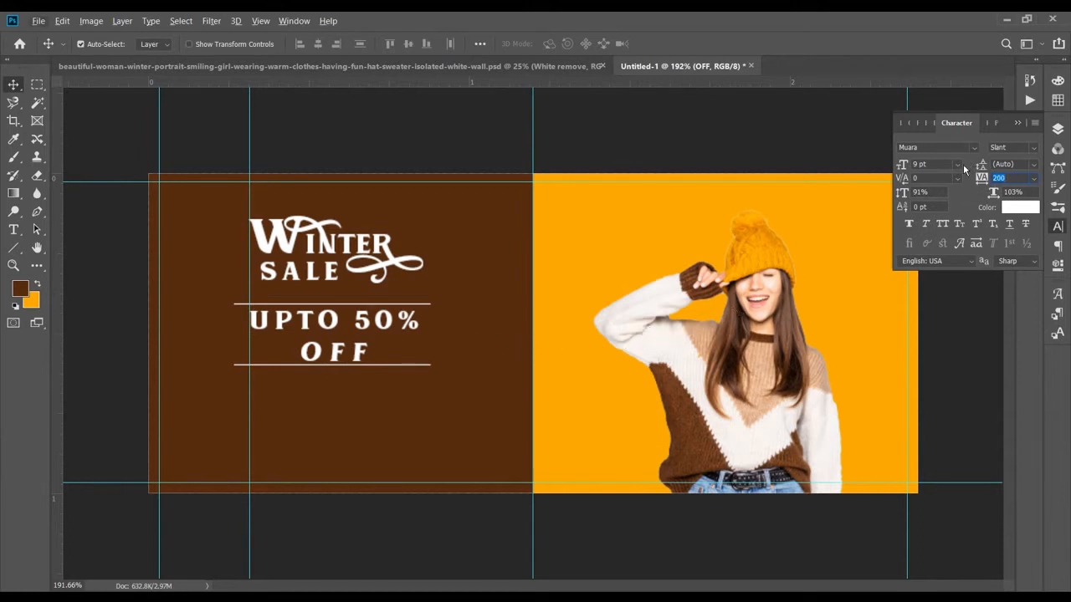
Step: Reduce only the word UPTO in the UPTO 50% text to 8 pt
left_click(265, 333)
key("t")
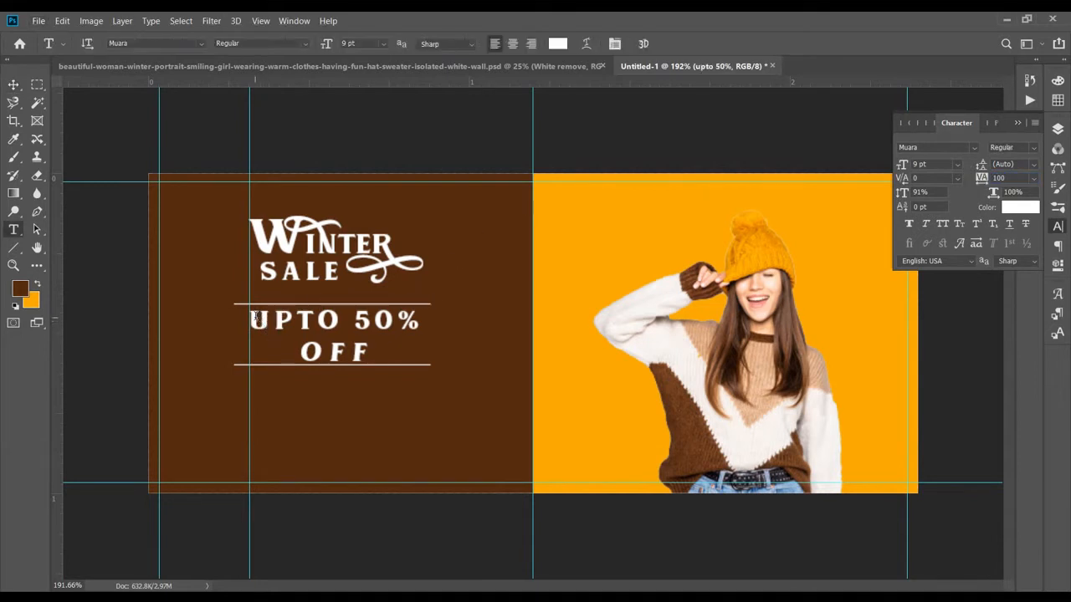
left_click_drag(254, 318, 341, 319)
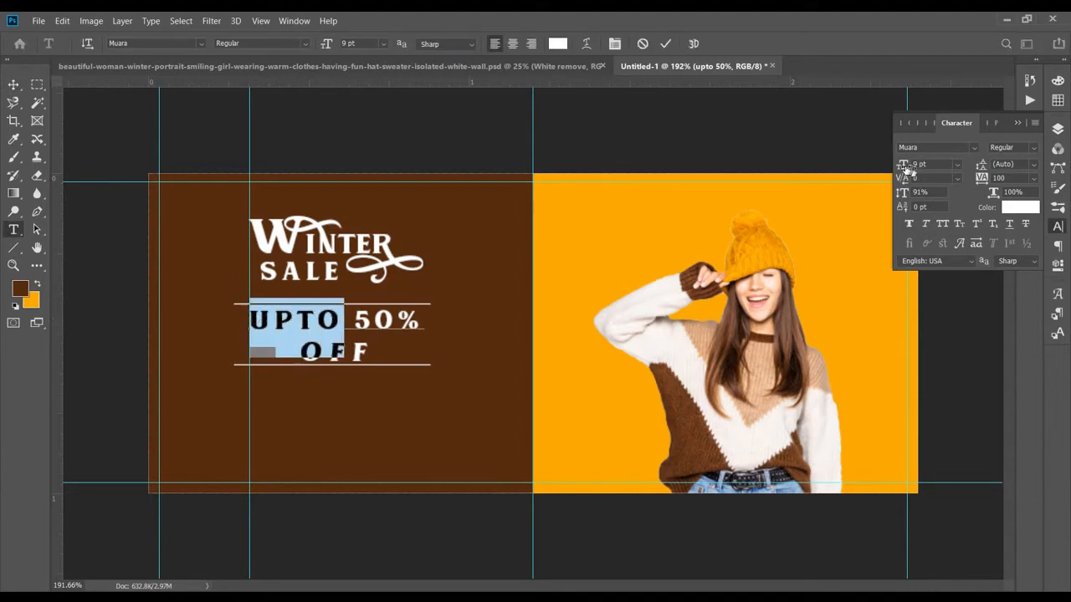
left_click_drag(904, 167, 903, 167)
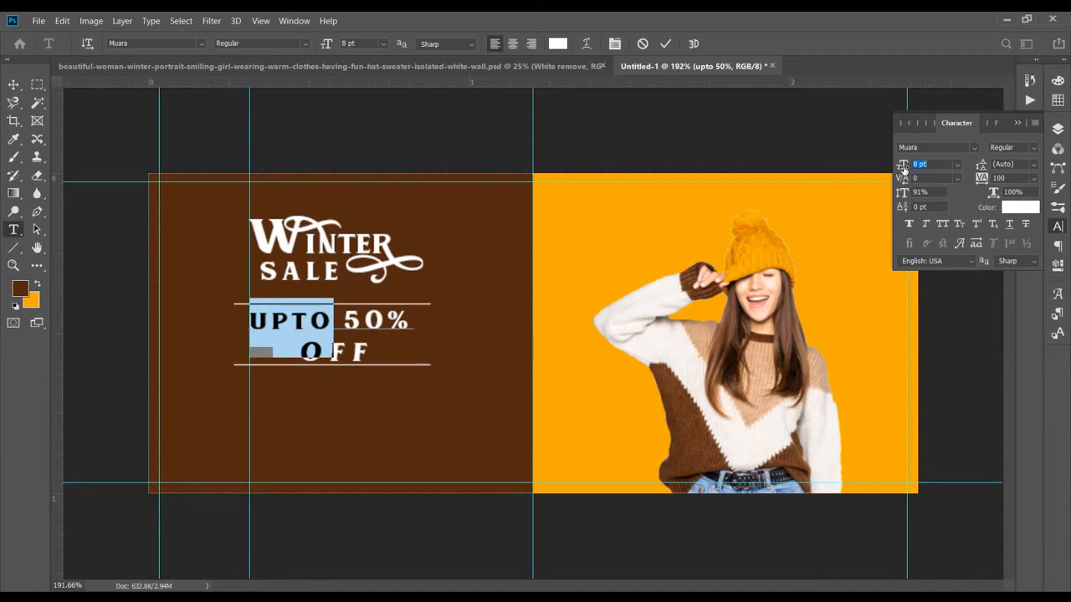
left_click_drag(904, 169, 903, 169)
left_click(358, 327)
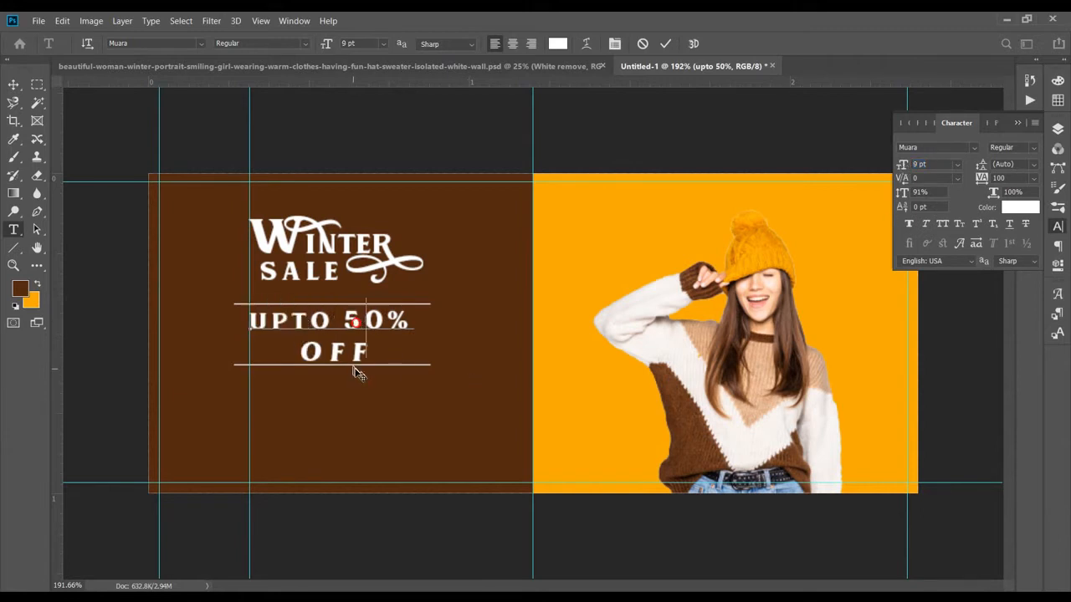
left_click(666, 44)
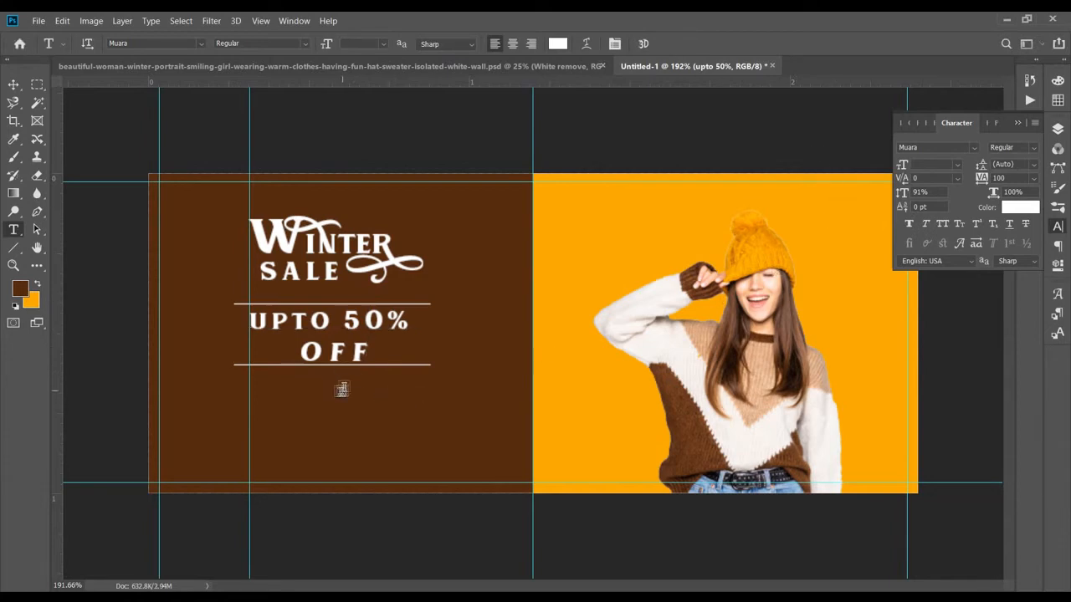
Step: Choose the Brush tool with the recently used 175 px snowflake brush
key("ctrl+minus")
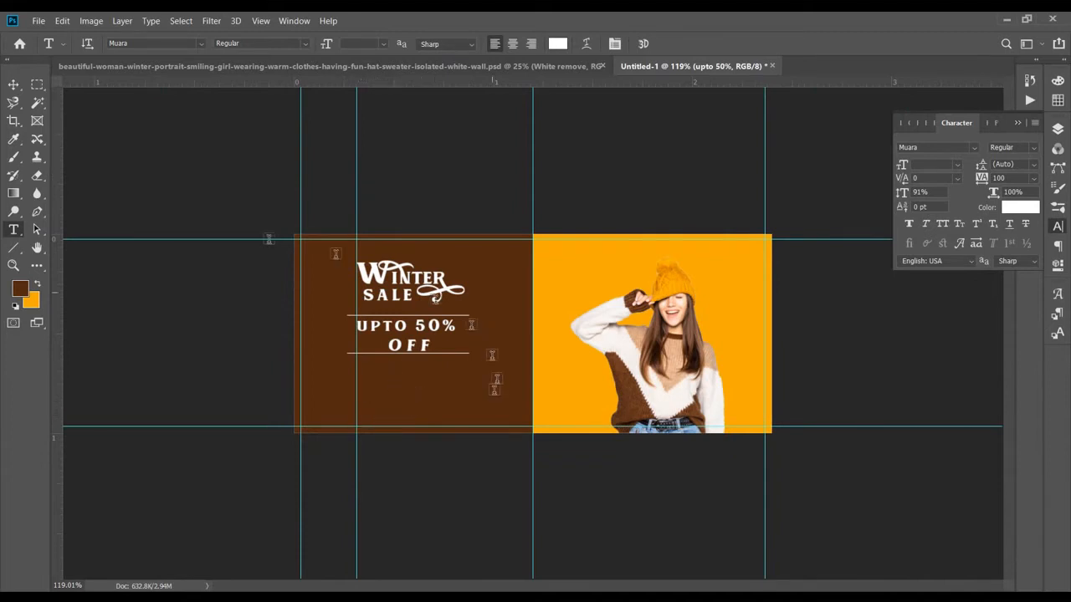
left_click(13, 161)
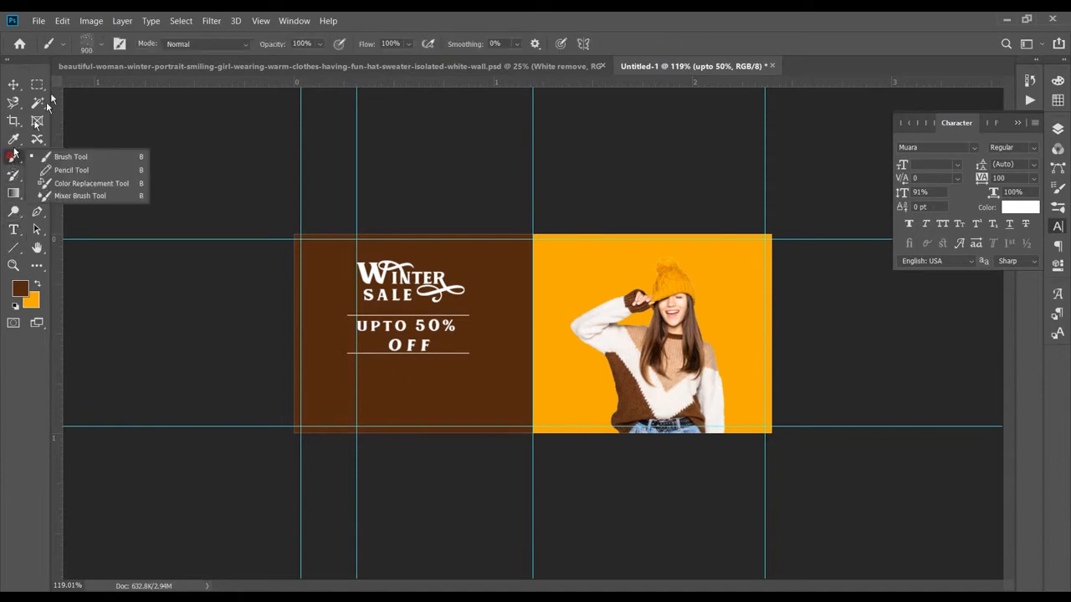
left_click(102, 46)
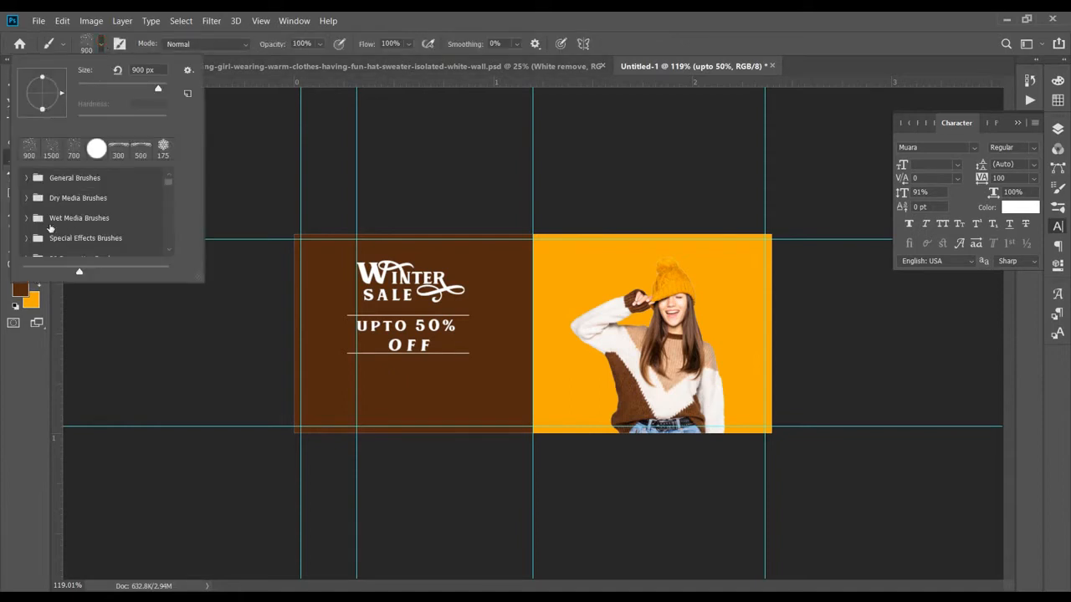
scroll(50, 228, "down", 10)
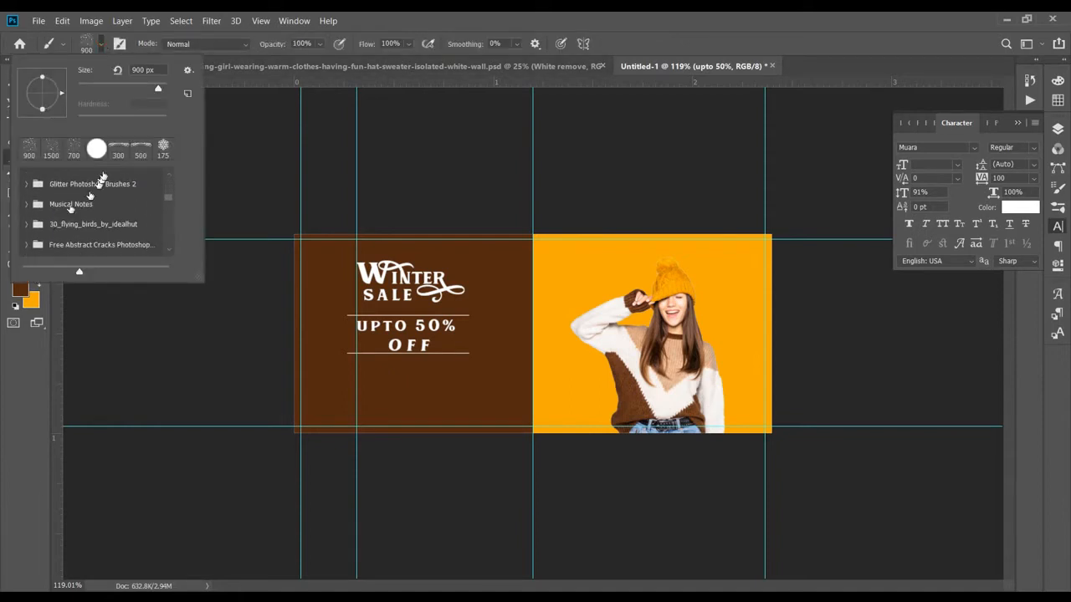
left_click(161, 149)
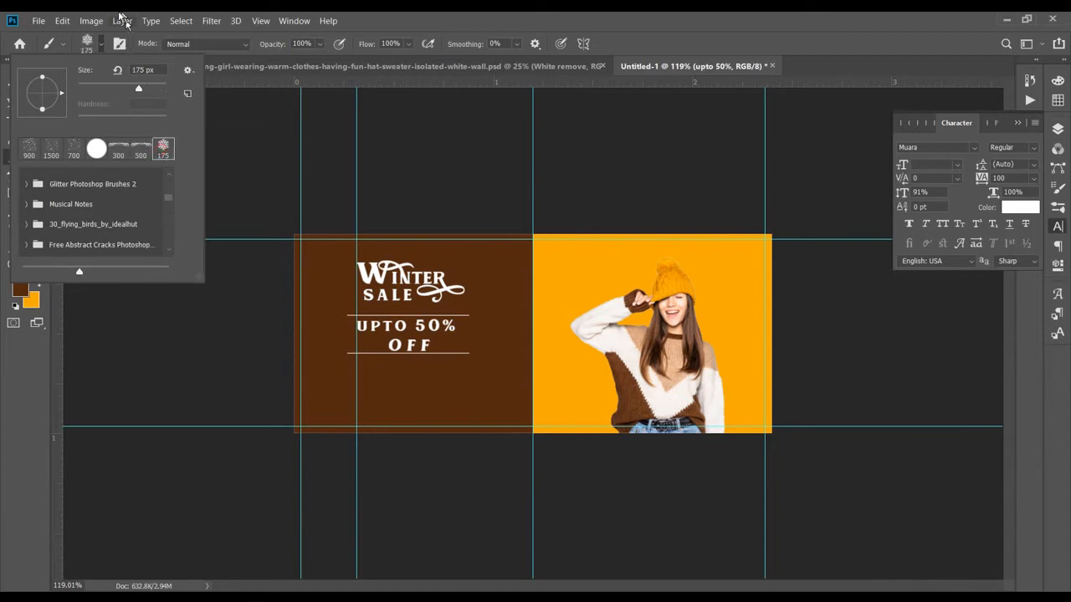
left_click(105, 44)
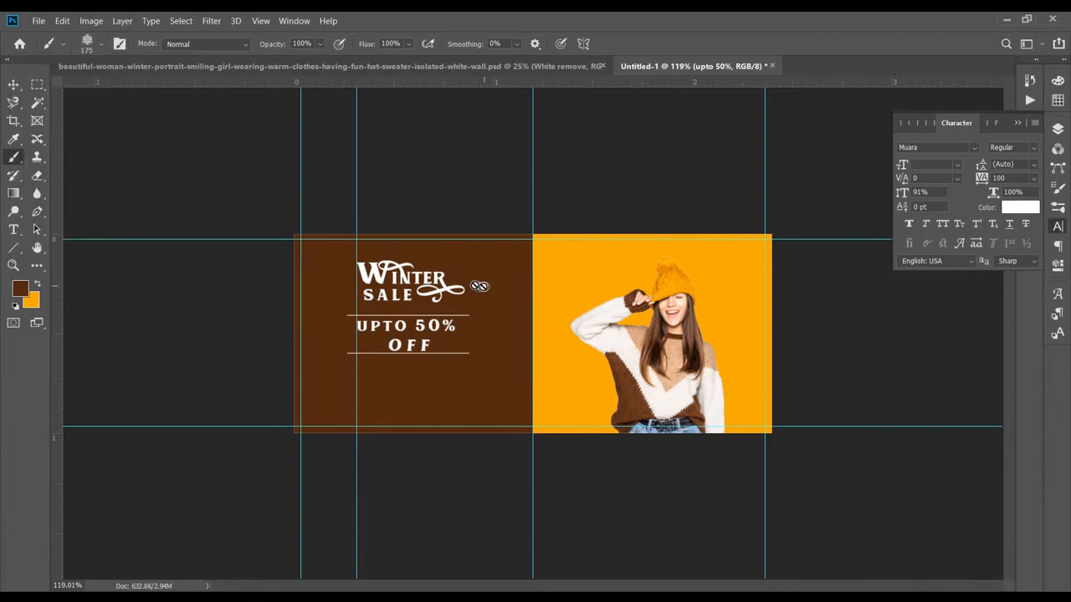
Step: Create a new empty layer above Shape 1 copy, at the top of the layer stack
left_click(1056, 129)
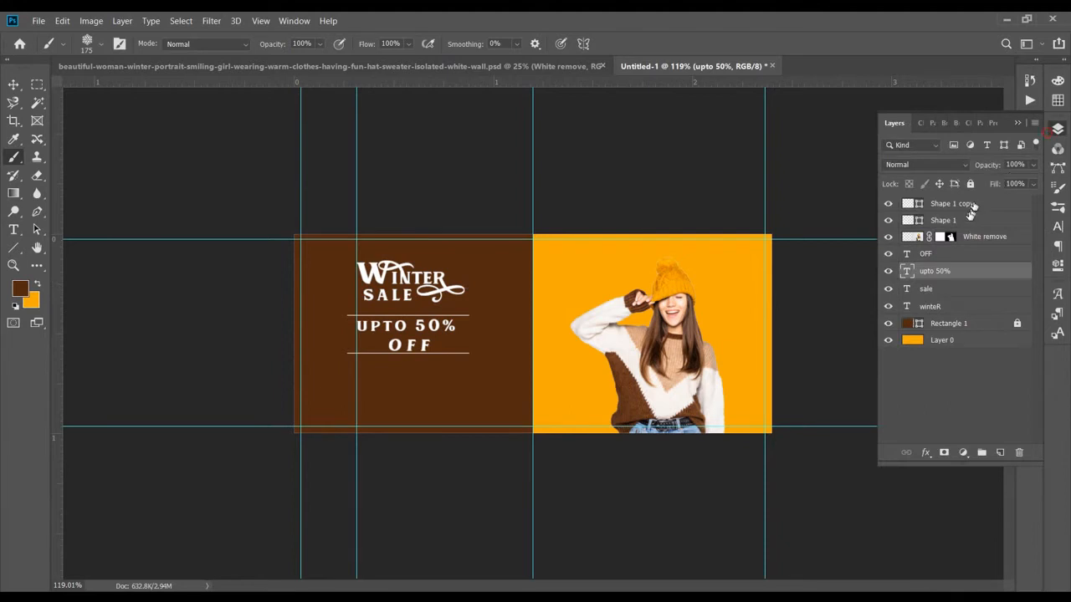
left_click(972, 205)
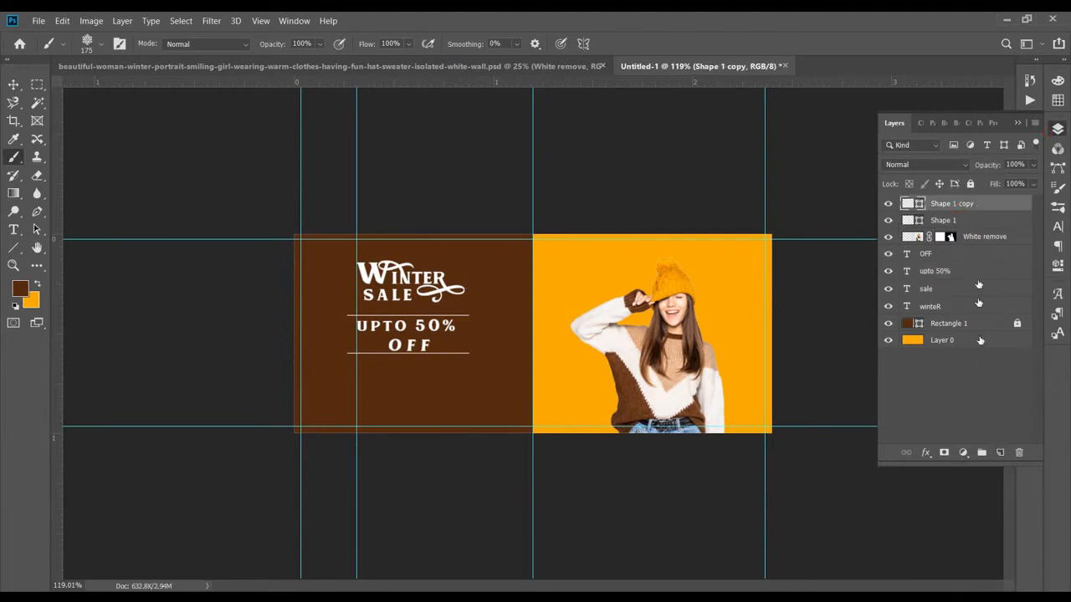
left_click(1000, 452)
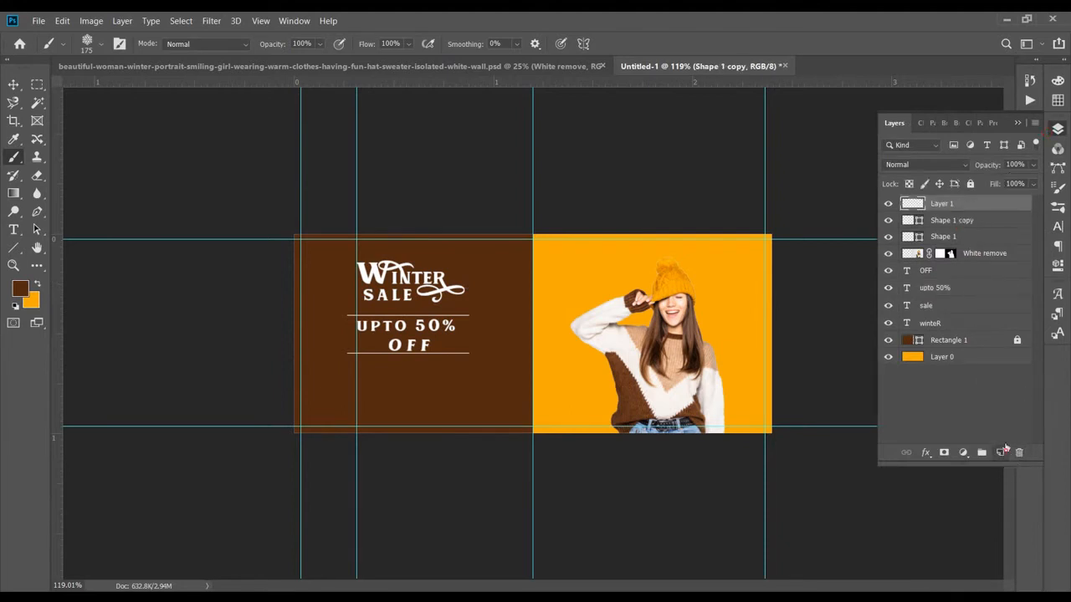
left_click(1018, 124)
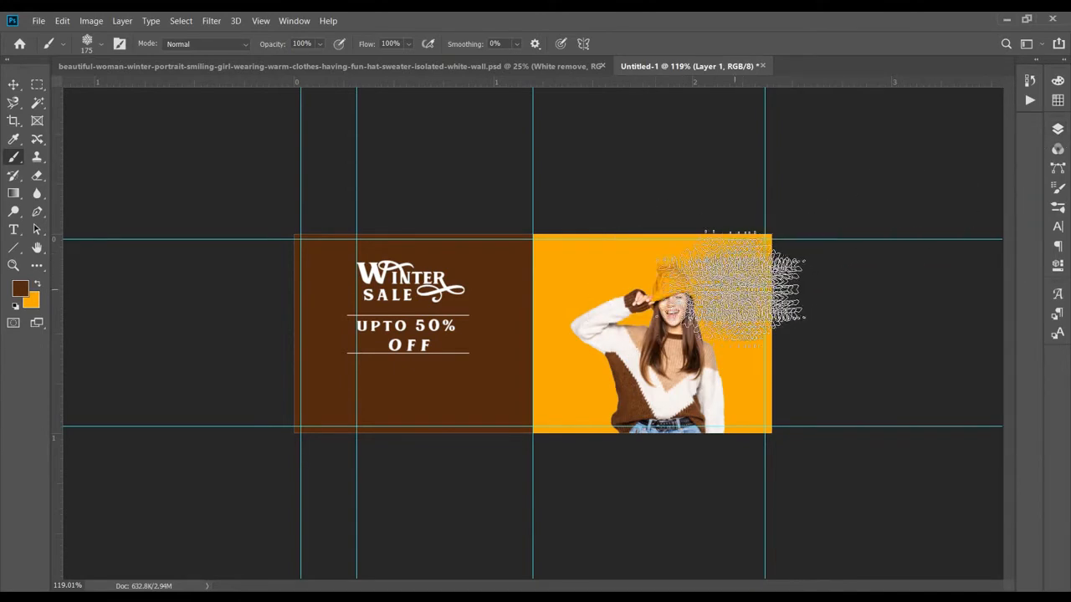
Step: Reduce the snowflake brush to 80 px and stamp four brown snowflakes around and over the woman on the orange half
key("bracketleft")
key("bracketleft")
key("bracketleft")
key("bracketleft")
key("bracketleft")
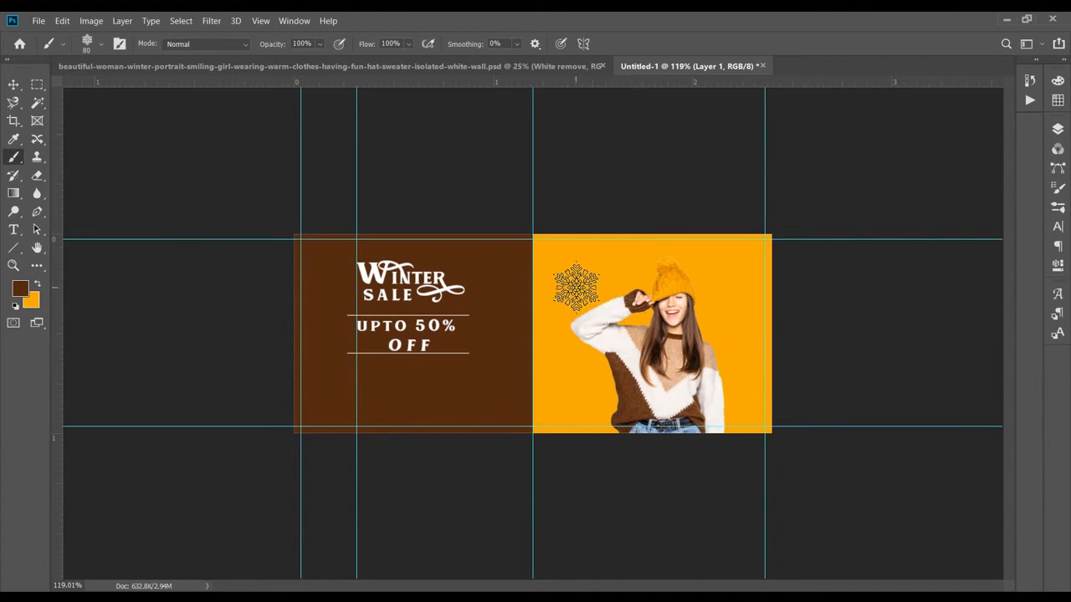
left_click(575, 286)
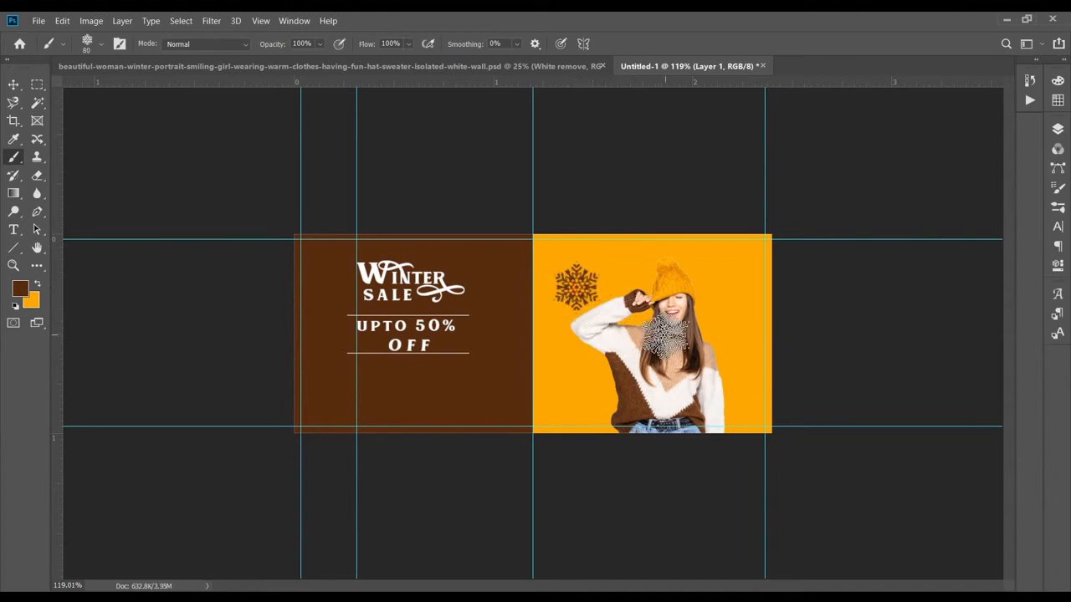
left_click(717, 391)
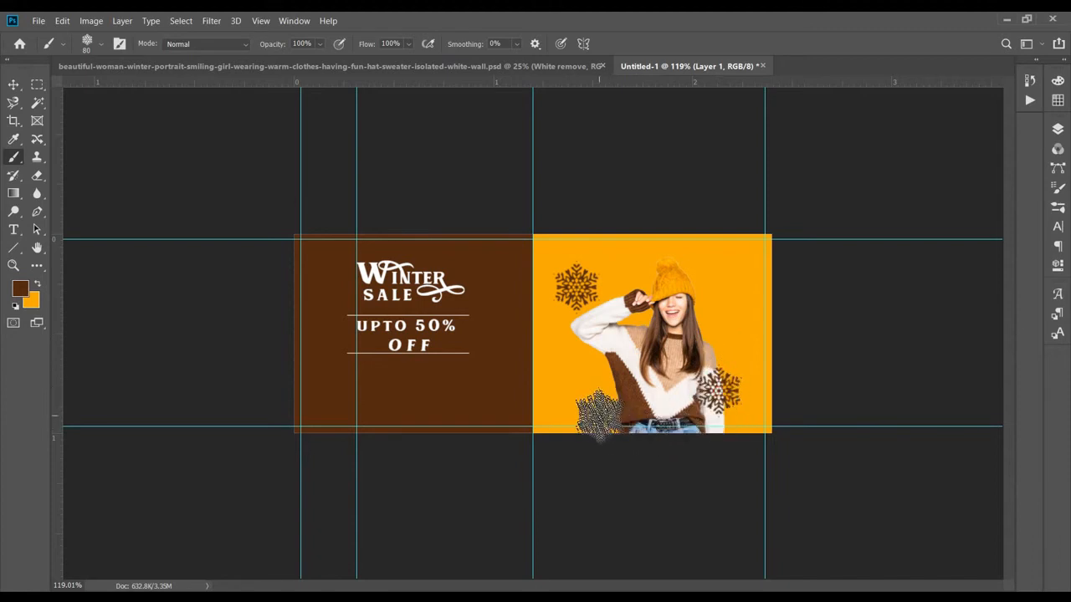
left_click(597, 419)
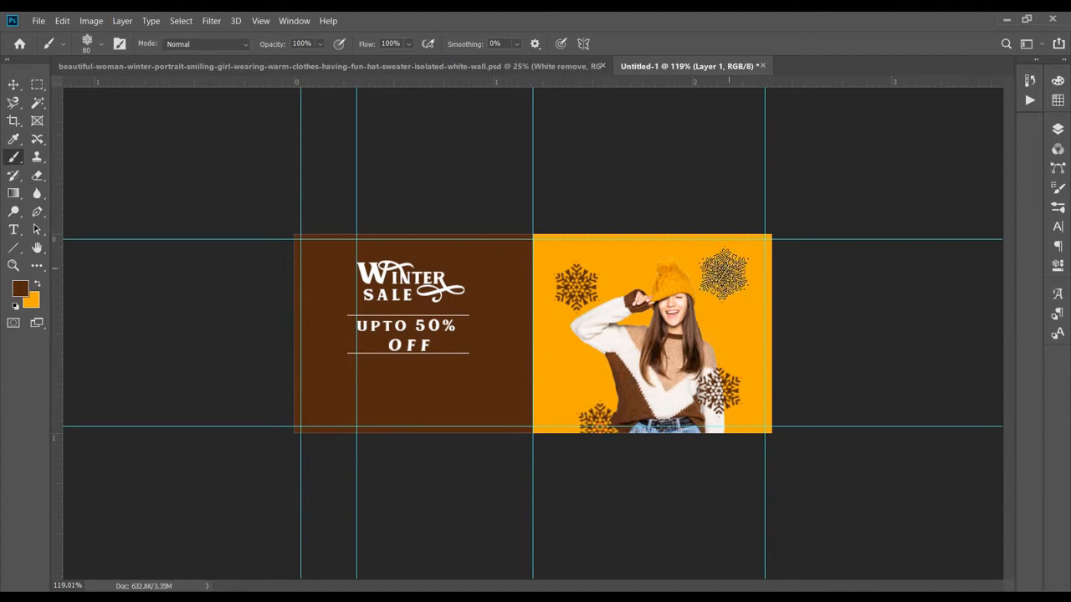
left_click(659, 331)
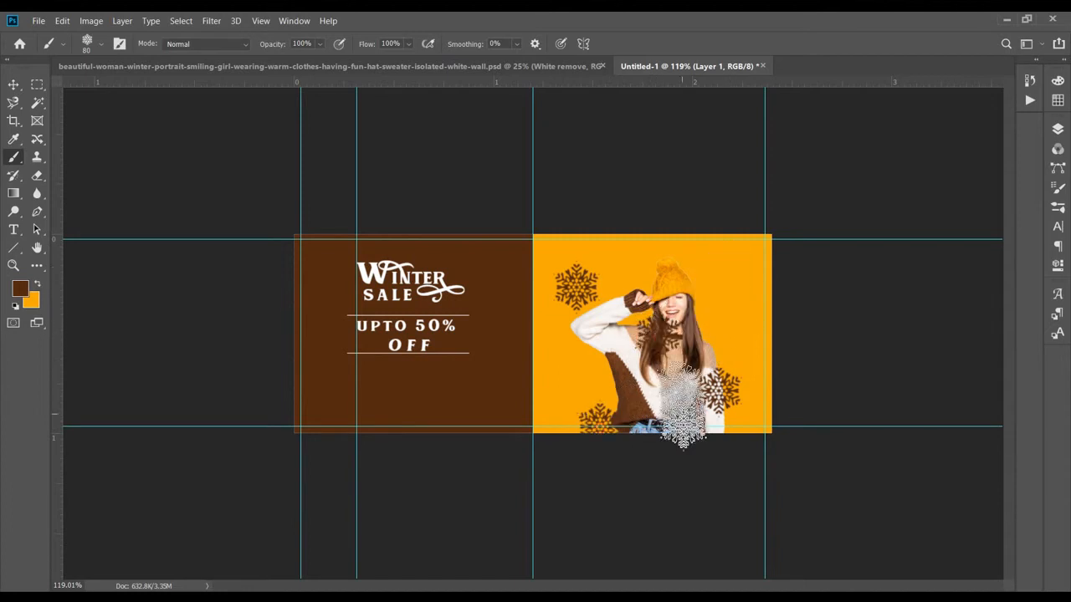
Step: Move the snowflake layer behind the woman at about 42% opacity and stamp more snowflakes around the orange half, including its edges
left_click(1057, 129)
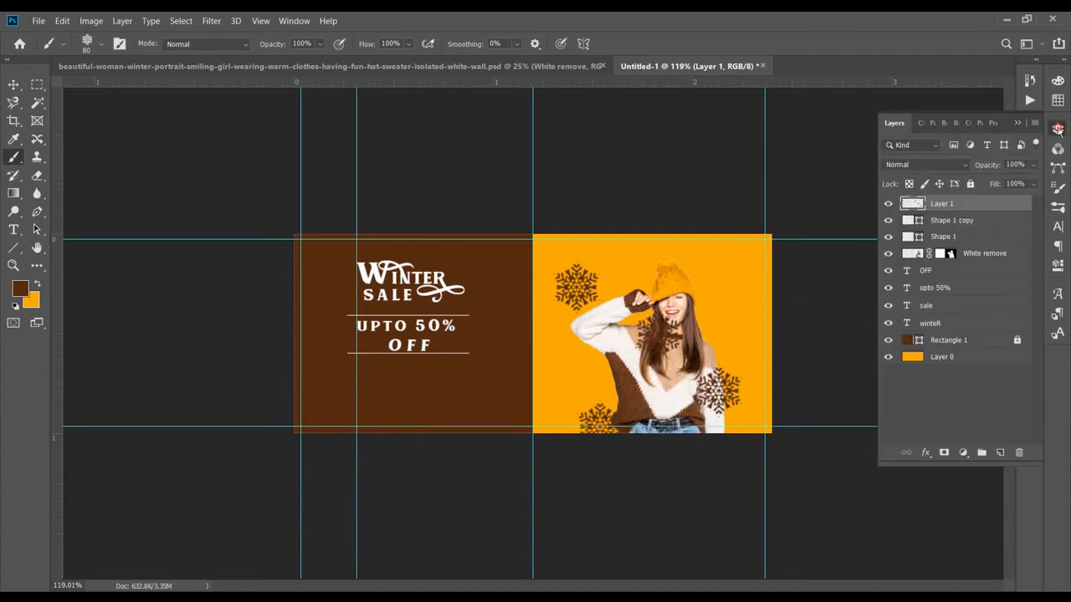
left_click_drag(919, 204, 934, 254)
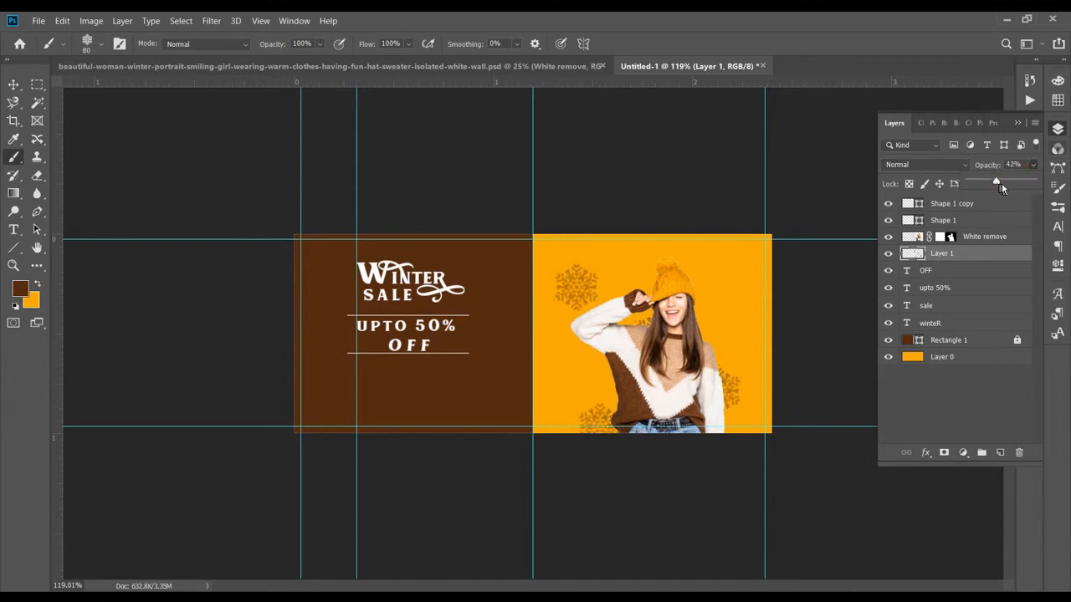
left_click(1018, 123)
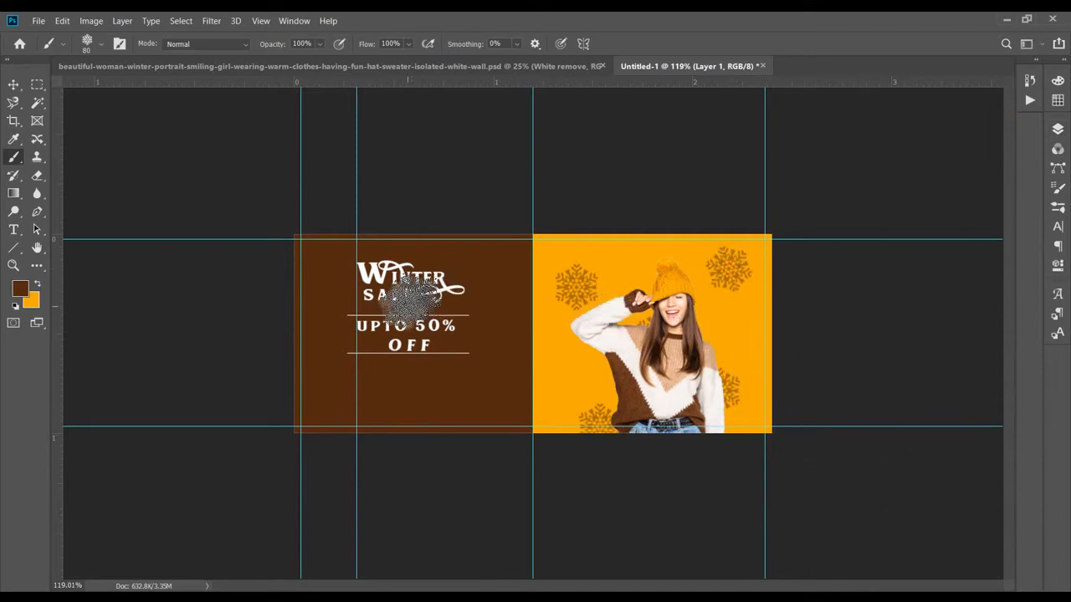
left_click(530, 360)
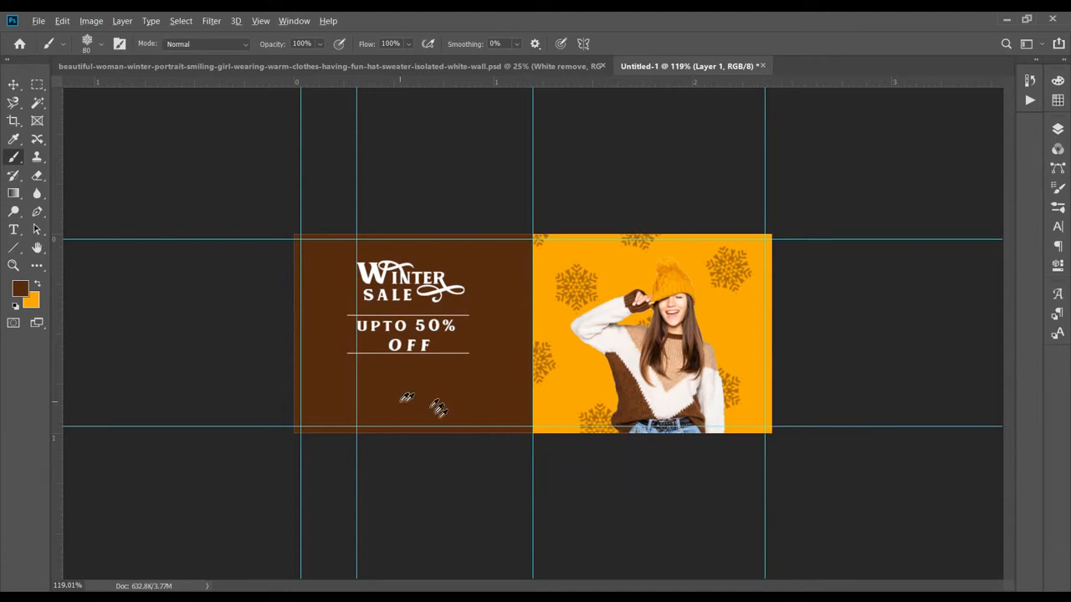
Step: Add the white 9 pt Muara text "visit for more" and place it just beneath the lower white line on the brown panel
scroll(378, 354, "up", 2)
scroll(382, 350, "up", 1)
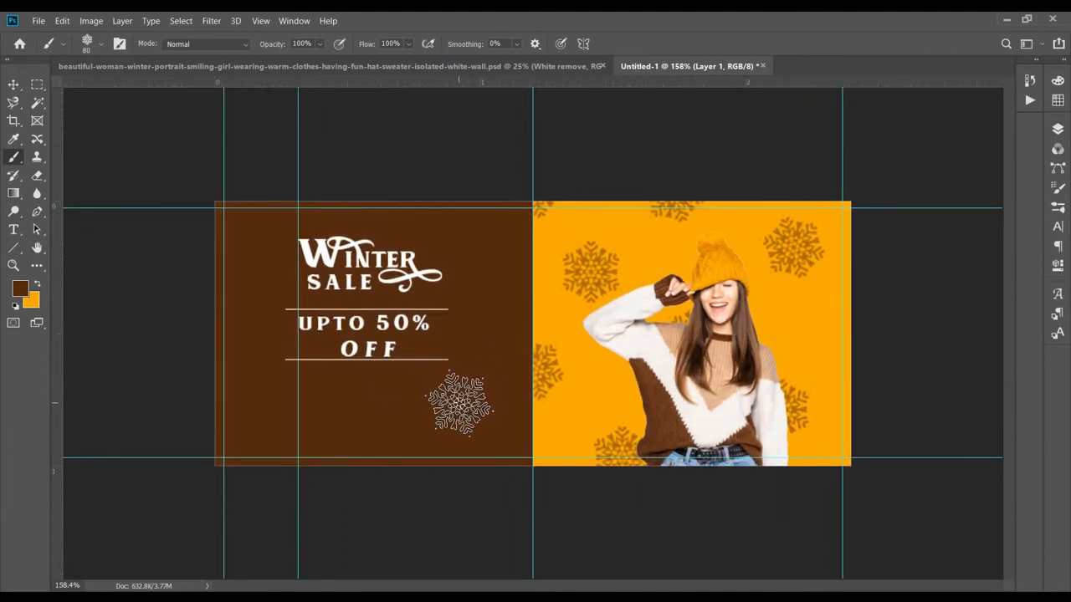
left_click(12, 231)
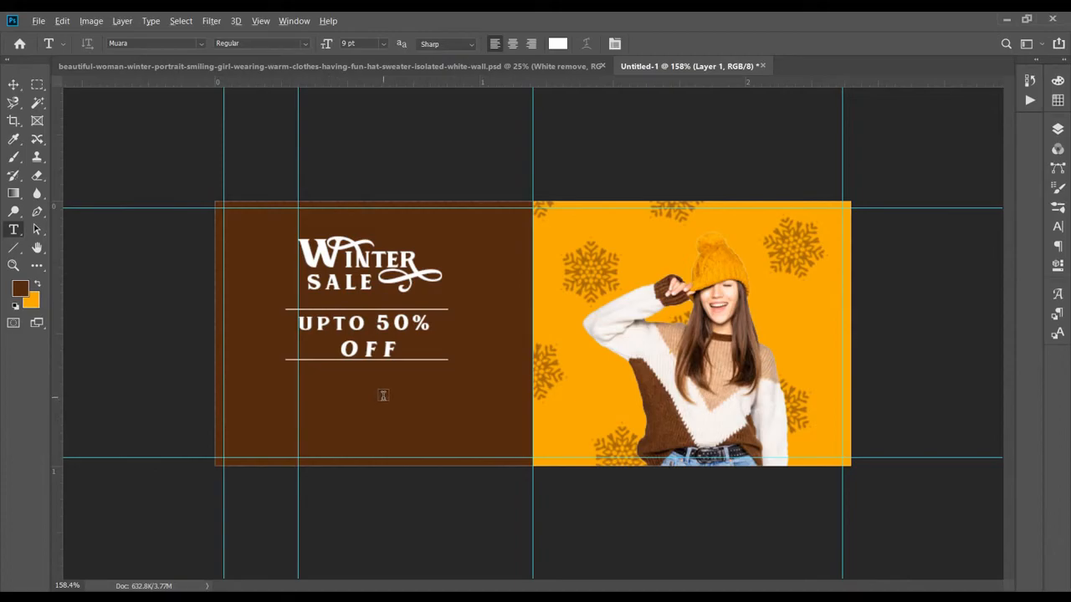
key("alt+Tab")
key("alt+Tab")
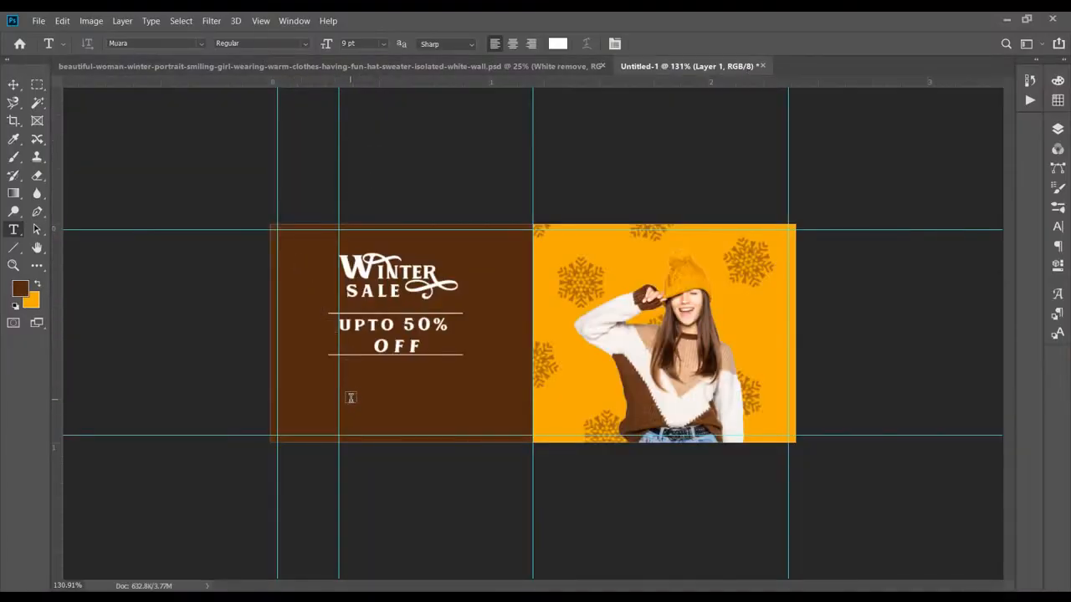
left_click(343, 373)
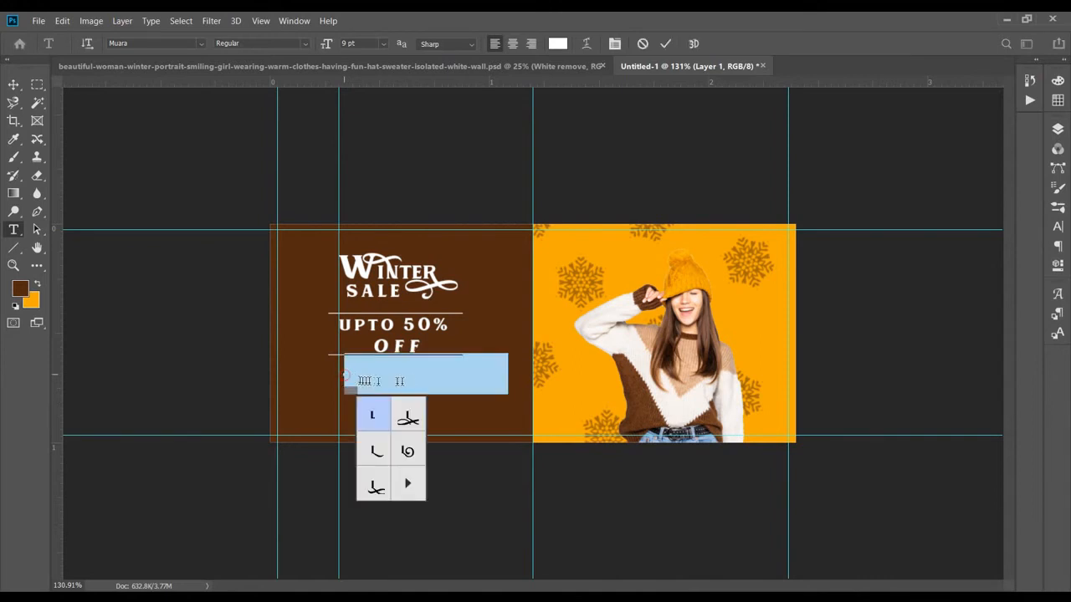
type("ISIT")
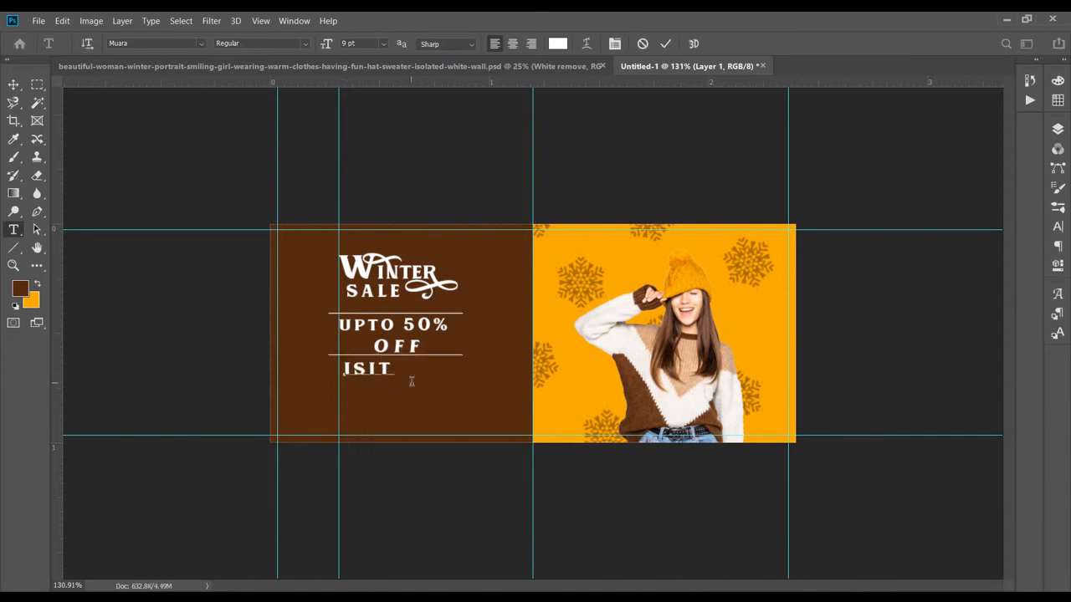
key("BackSpace")
key("BackSpace")
key("BackSpace")
type("VISIT FO")
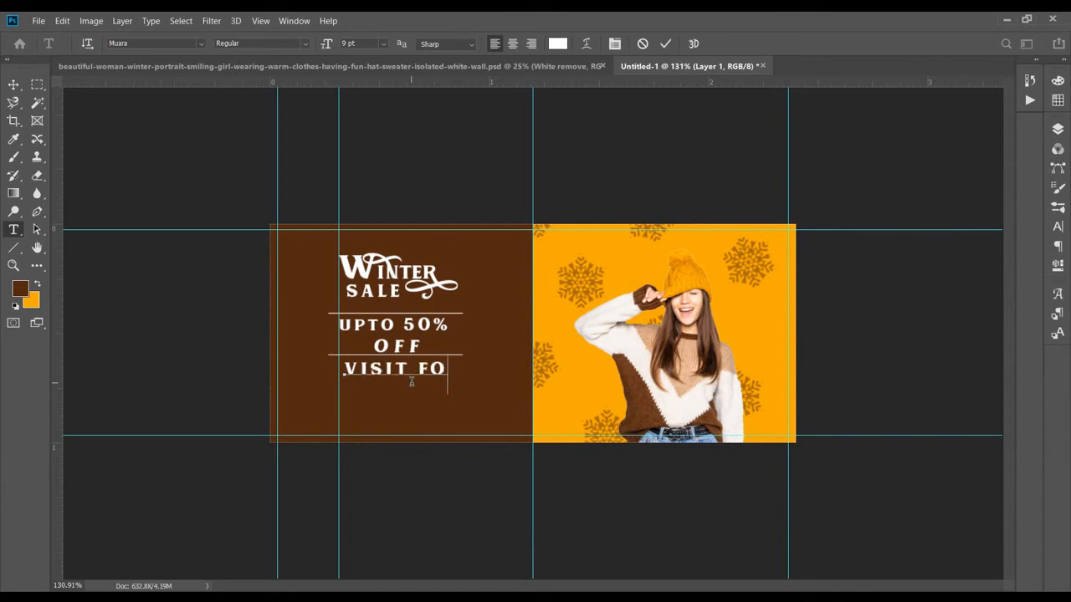
type("R MORE")
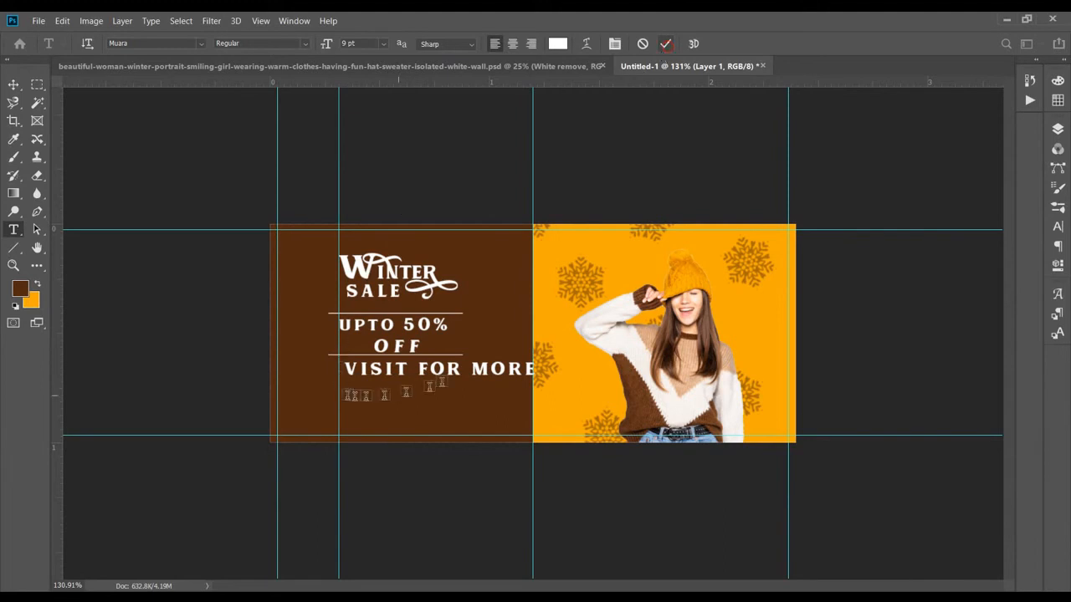
left_click(666, 44)
left_click_drag(459, 376, 428, 376)
Step: Try the Playlist script font on the "visit for more" text, settling on Montserrat
scroll(741, 271, "up", 2)
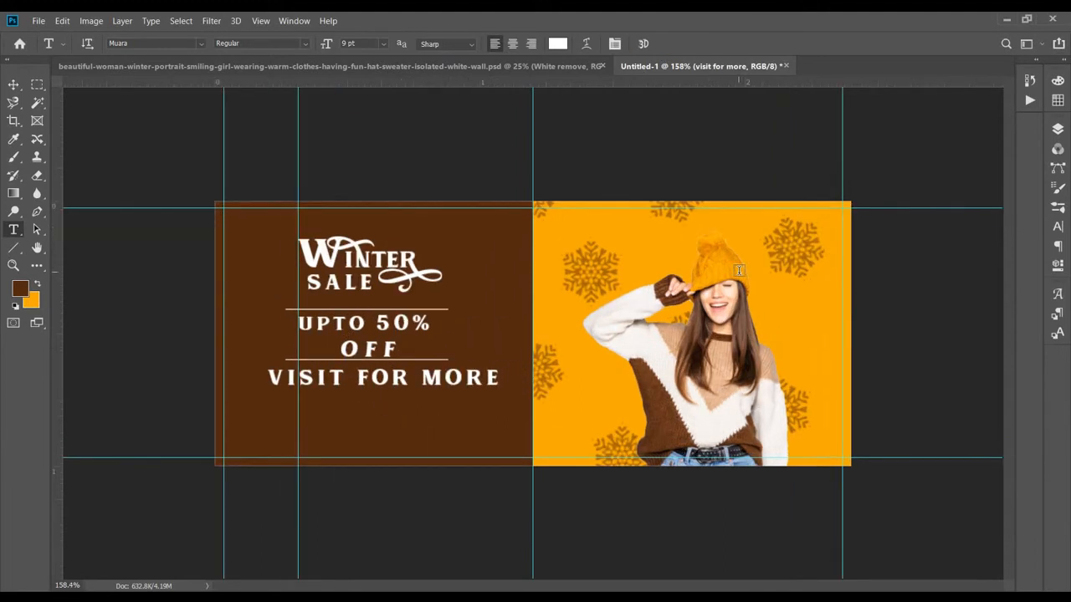
left_click(1059, 227)
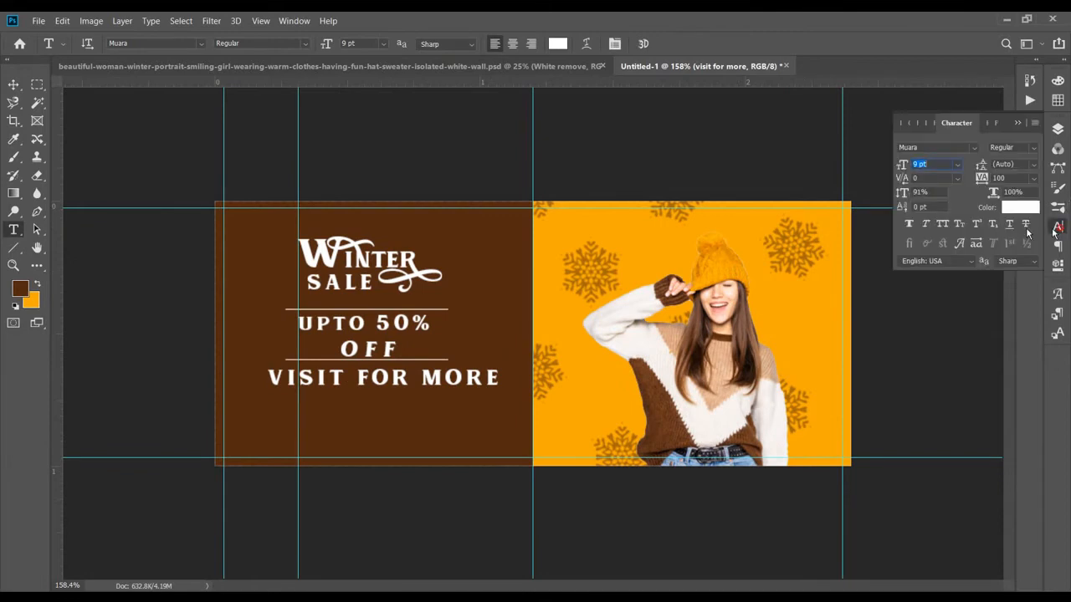
left_click(966, 145)
left_click(896, 205)
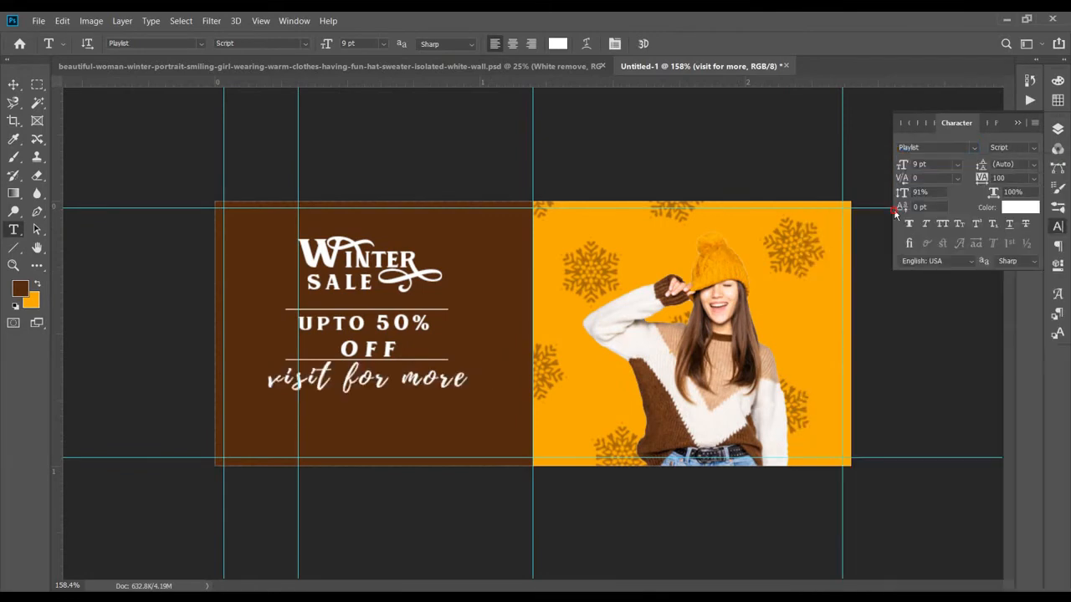
left_click(975, 148)
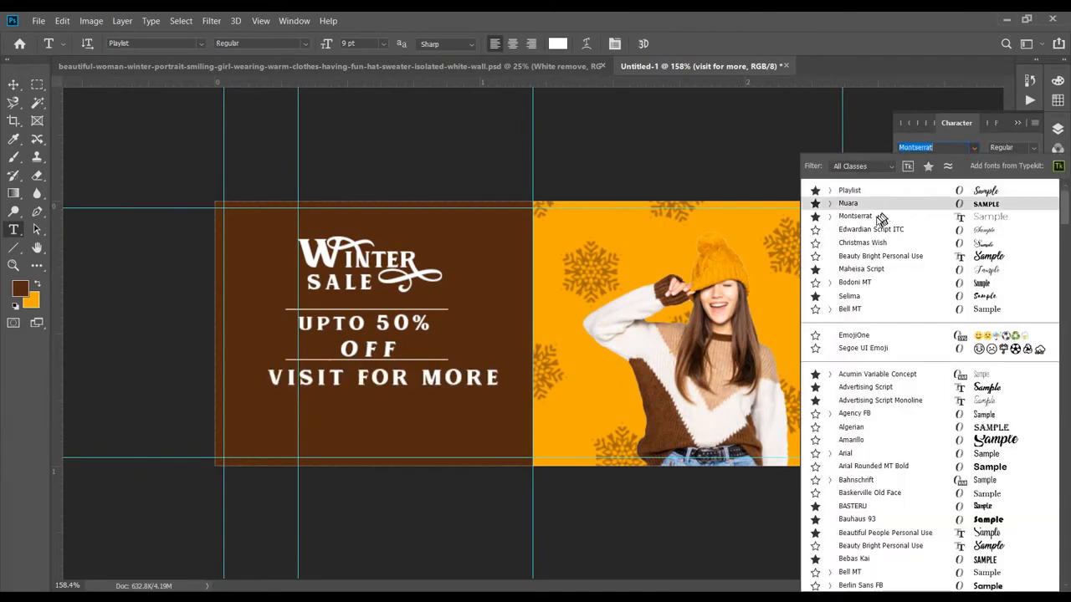
left_click(877, 218)
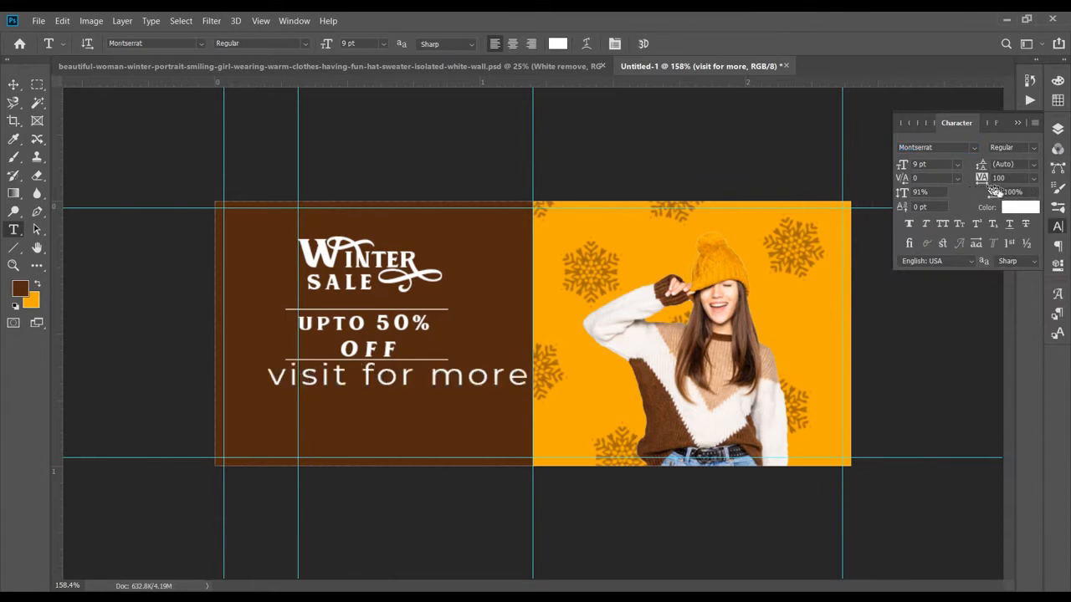
Step: Set the "visit for more" text's tracking to 0 and its font style to ExtraLight
left_click(1034, 178)
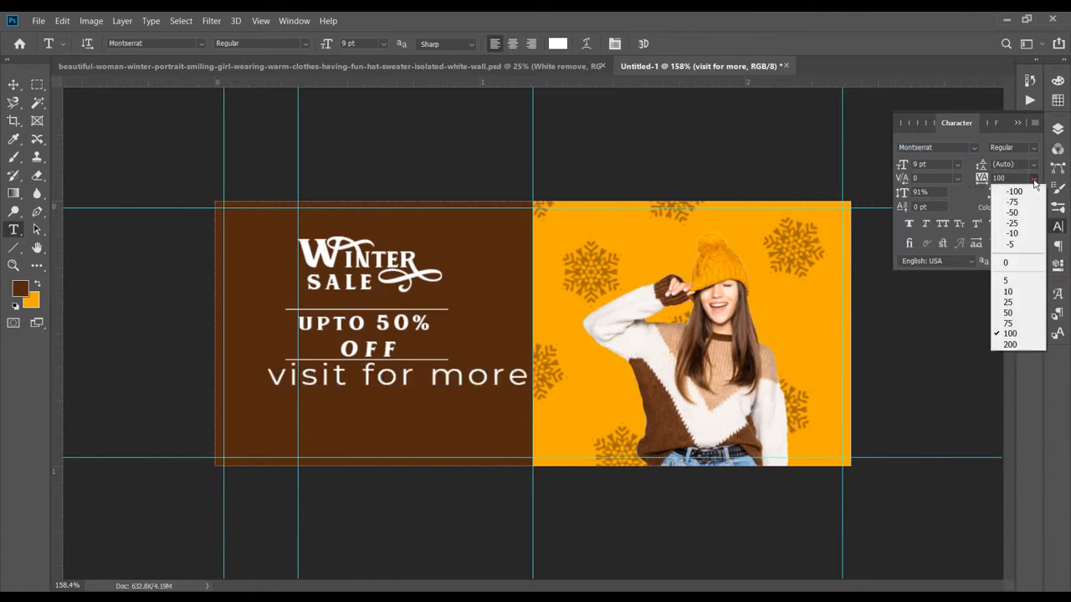
left_click(1019, 263)
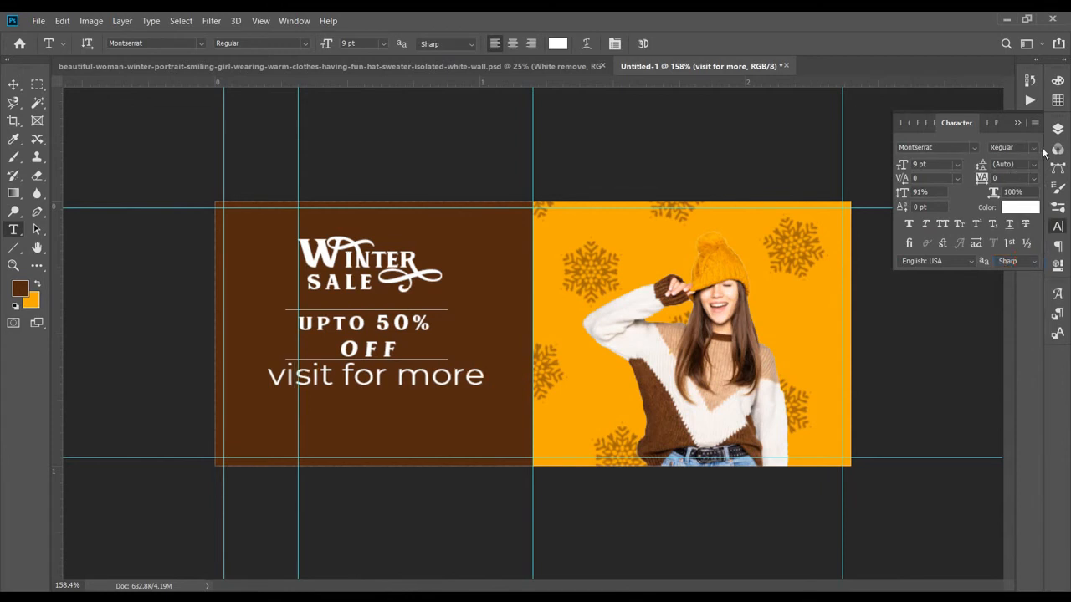
left_click(1034, 148)
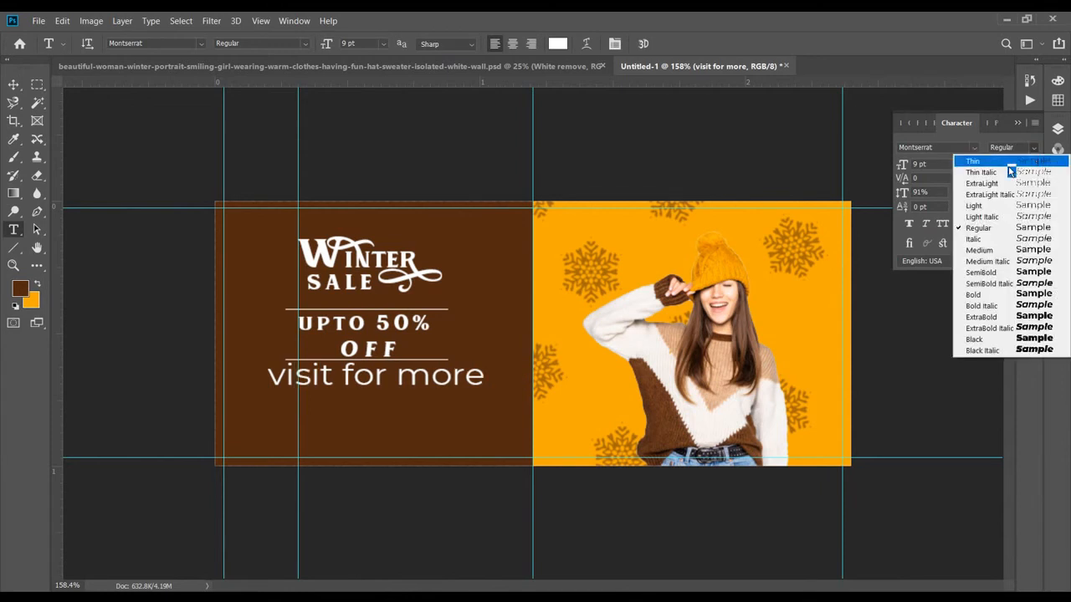
left_click(987, 183)
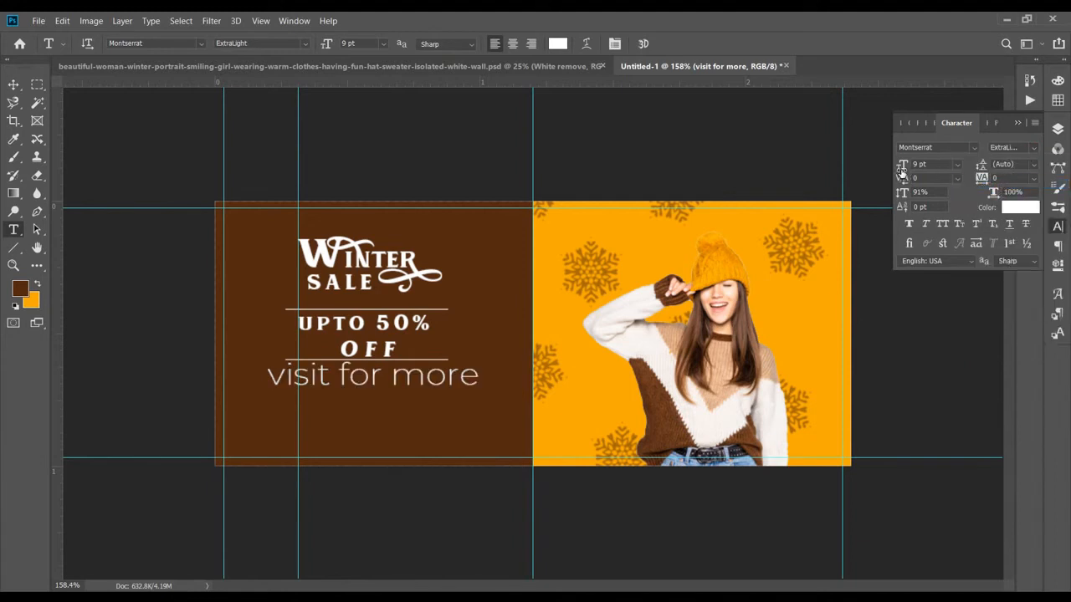
Step: Make the "visit for more" text 3 pt all caps with 280 tracking and 108% horizontal scale
left_click_drag(898, 170, 895, 166)
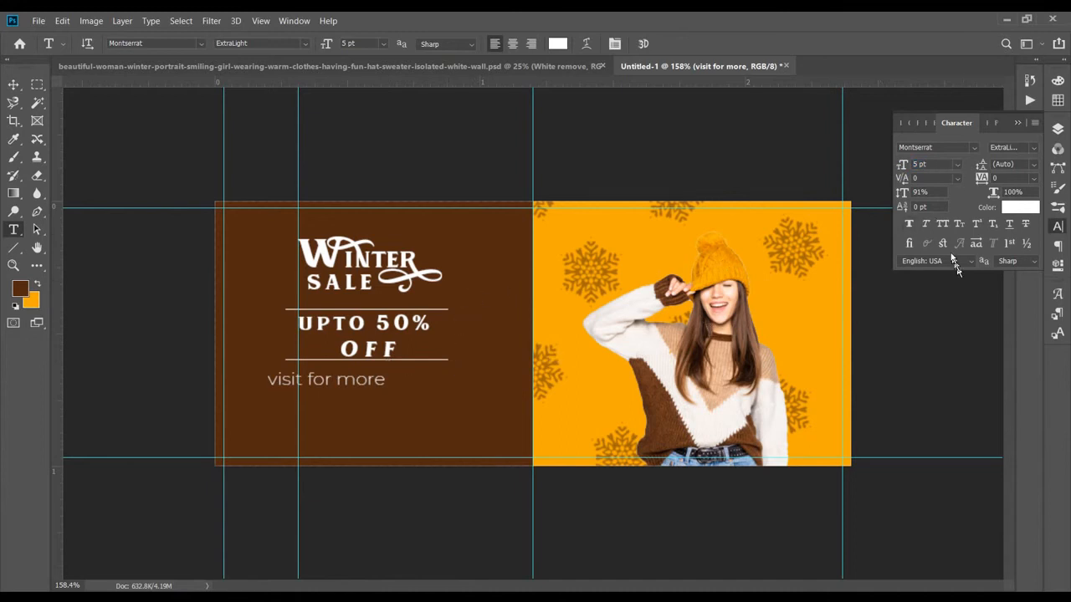
left_click(943, 226)
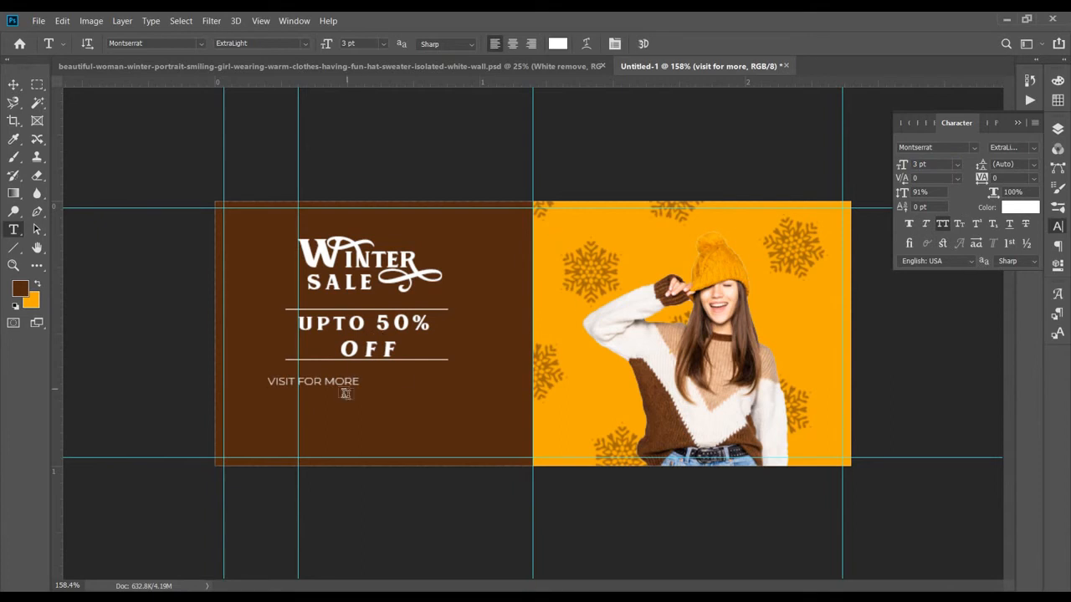
left_click_drag(982, 178, 999, 192)
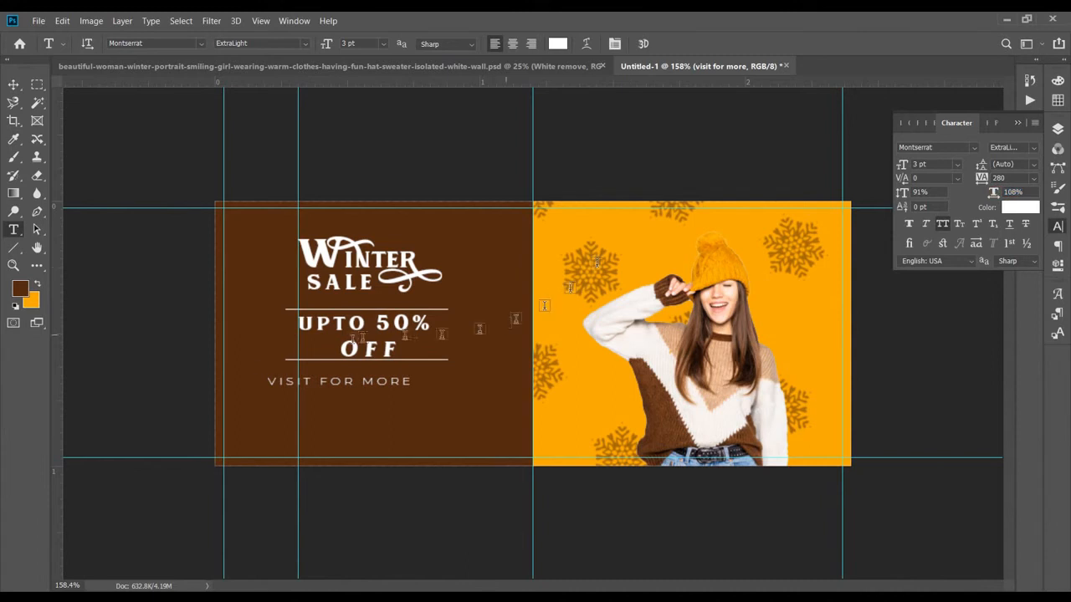
Step: Move the "visit for more" text to sit centred just beneath the lower white line, keeping its white colour
scroll(251, 373, "up", 2)
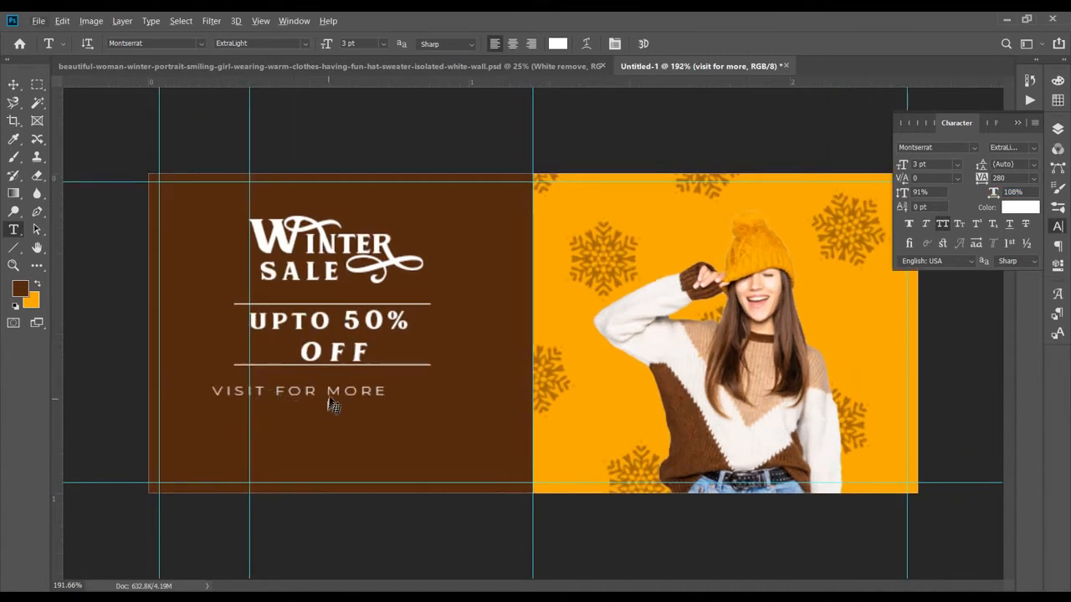
left_click_drag(329, 391, 362, 379)
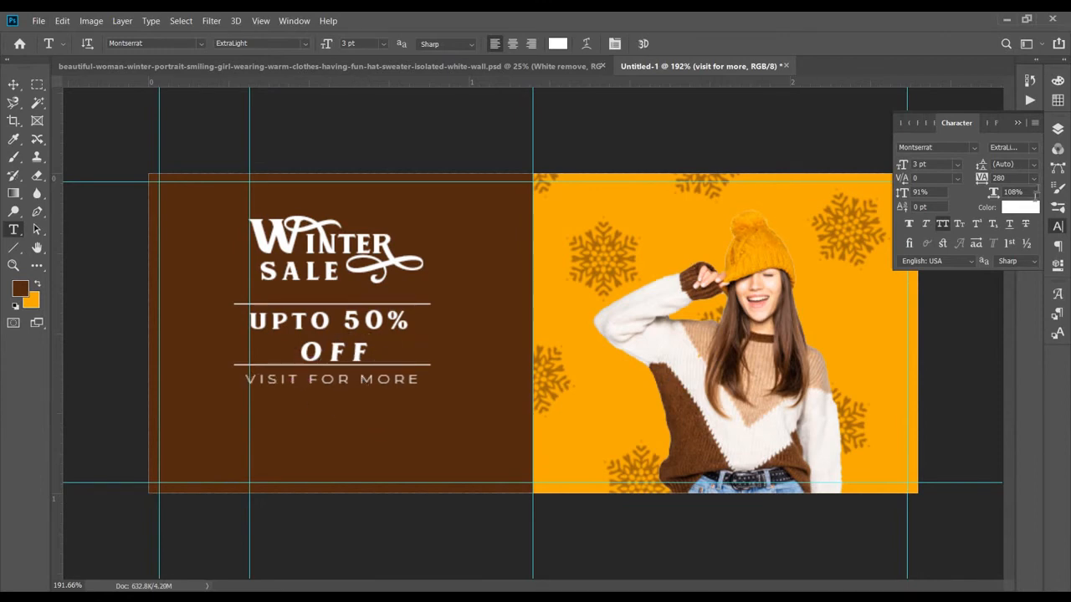
scroll(268, 353, "down", 2)
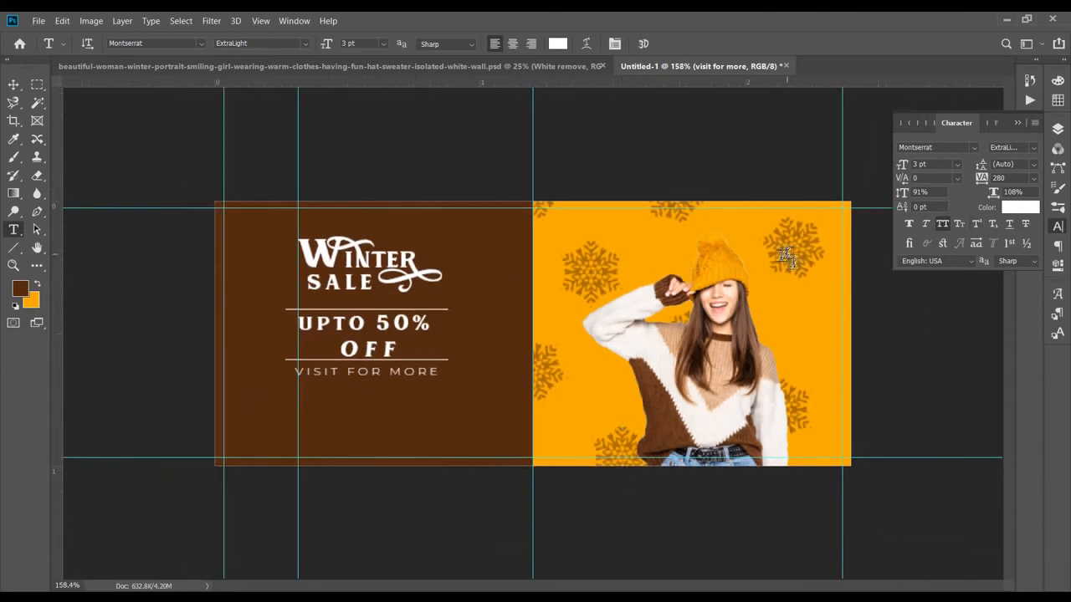
left_click(1006, 211)
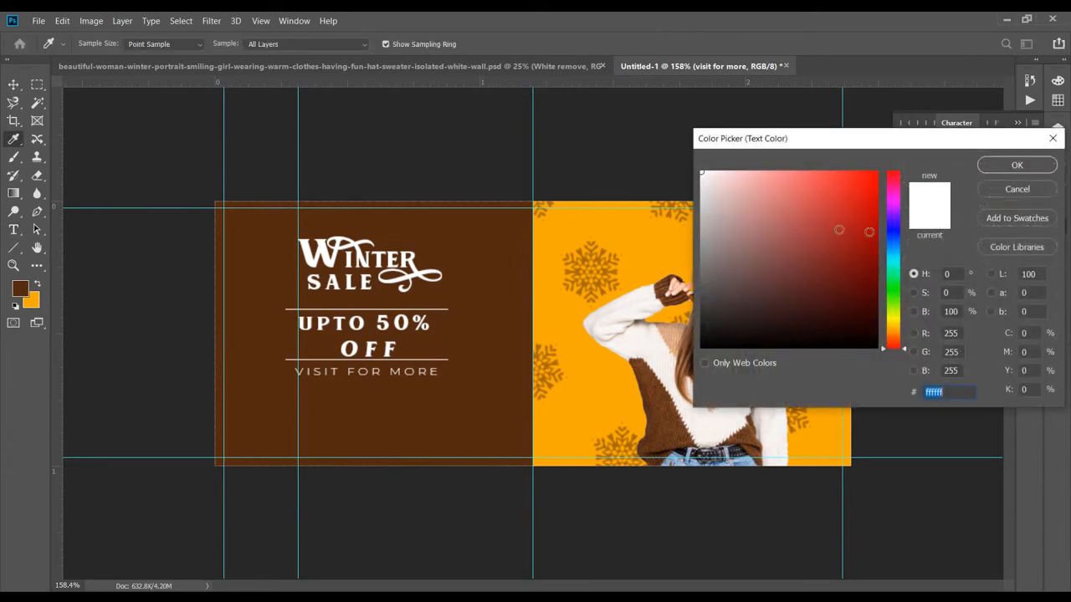
left_click(1038, 194)
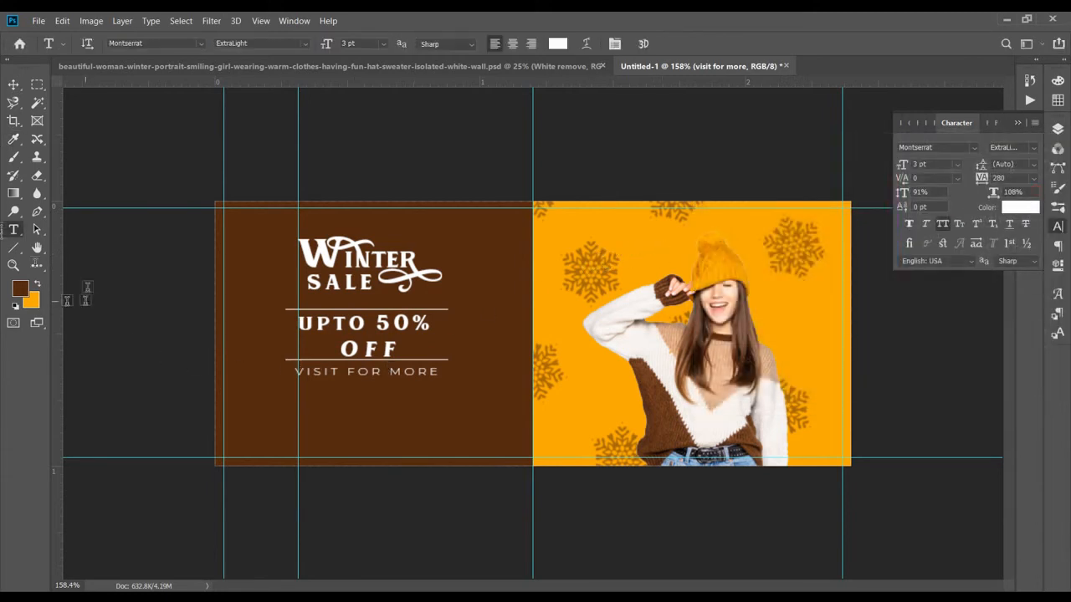
Step: Draw a rounded rectangle about 182 × 28 px with a 10 px radius beneath "visit for more" and fill it orange
left_click_drag(14, 248, 54, 259)
left_click(55, 259)
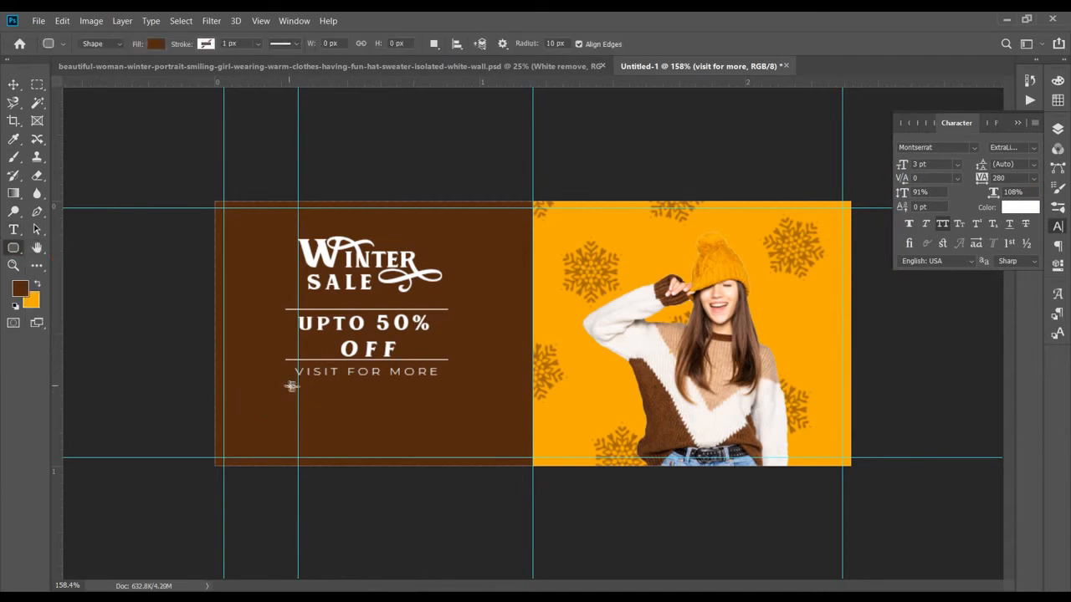
left_click_drag(286, 385, 447, 409)
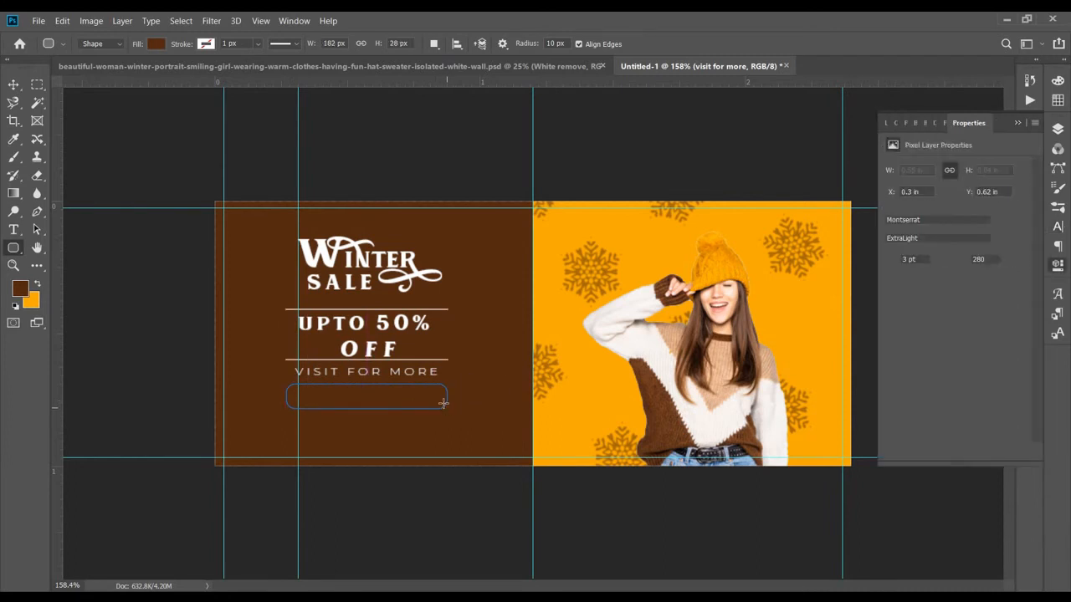
left_click(155, 43)
left_click(108, 116)
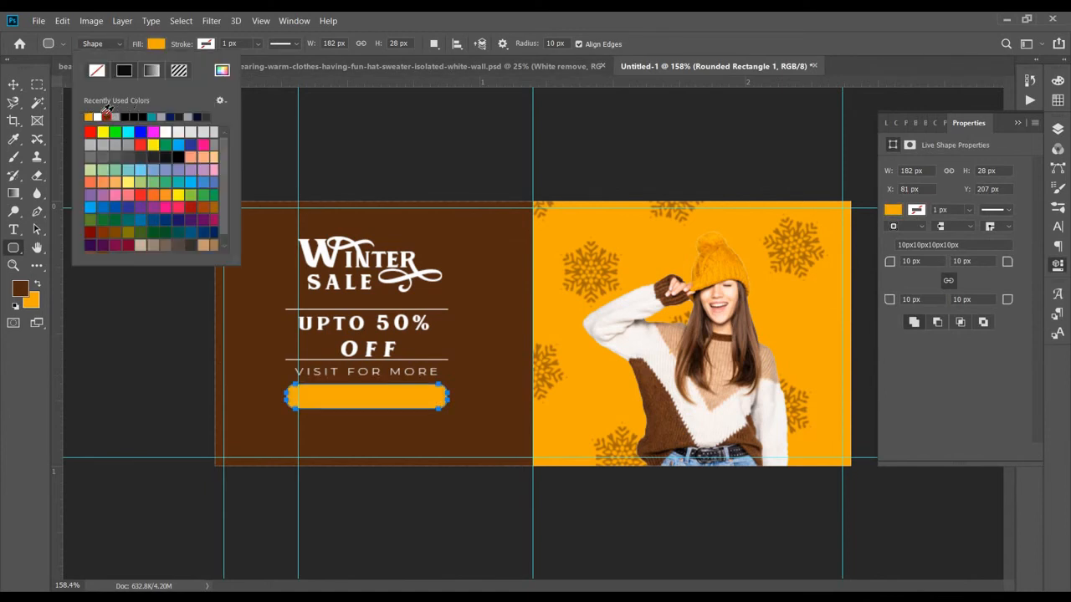
left_click(161, 47)
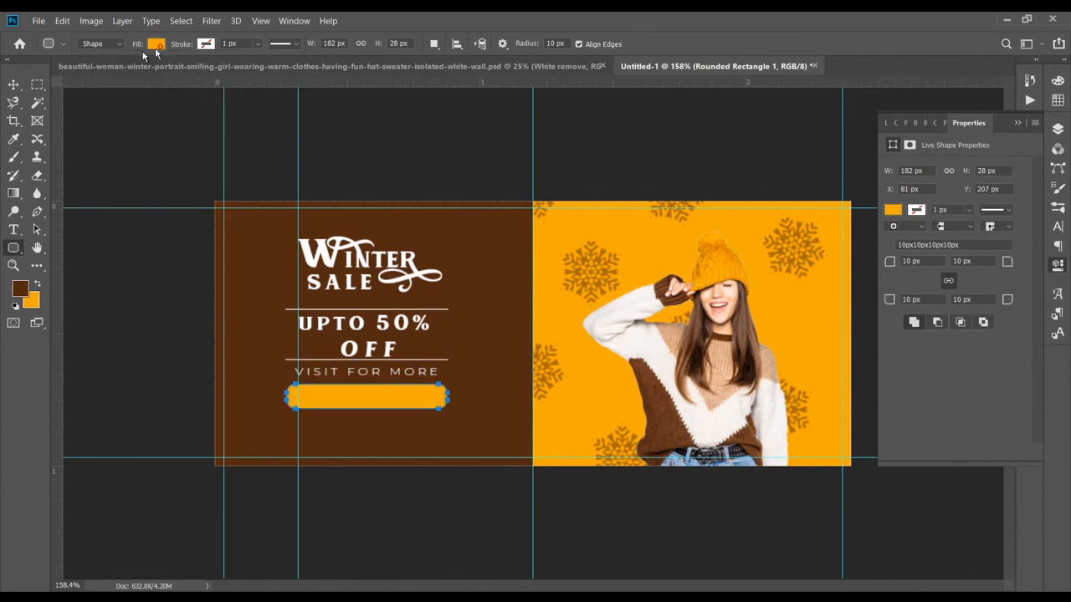
Step: Nudge the orange rounded rectangle down 1 px to a Y position of 208 px
key("v")
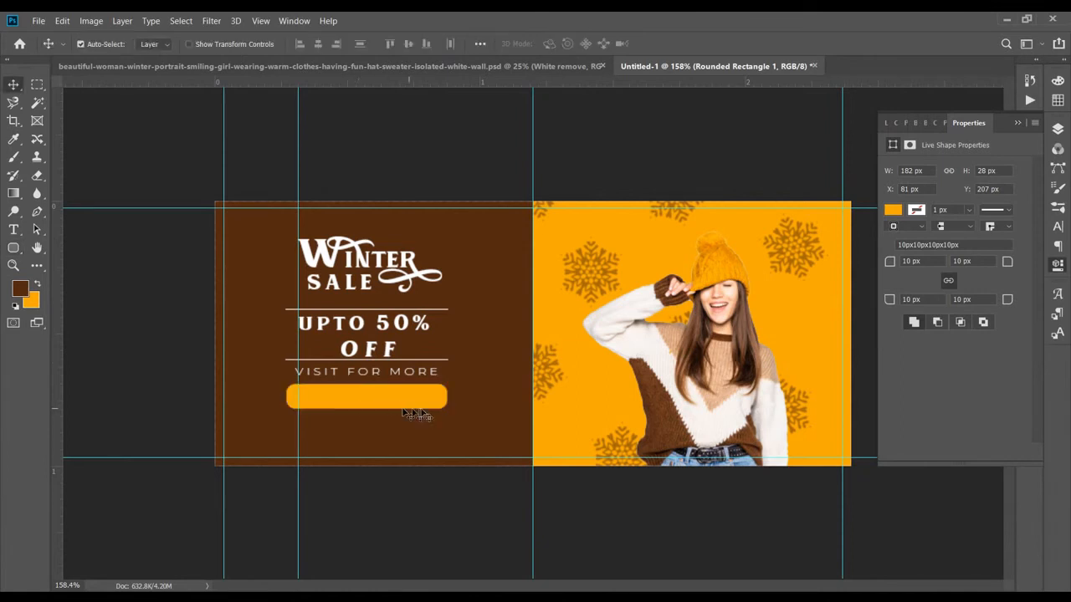
key("Down")
key("Down")
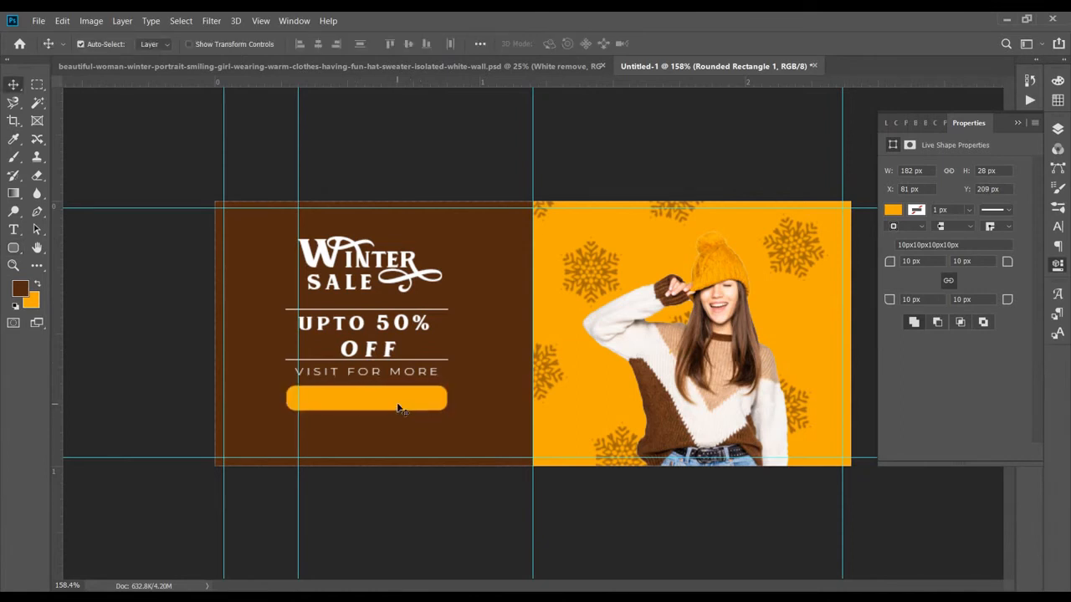
key("Up")
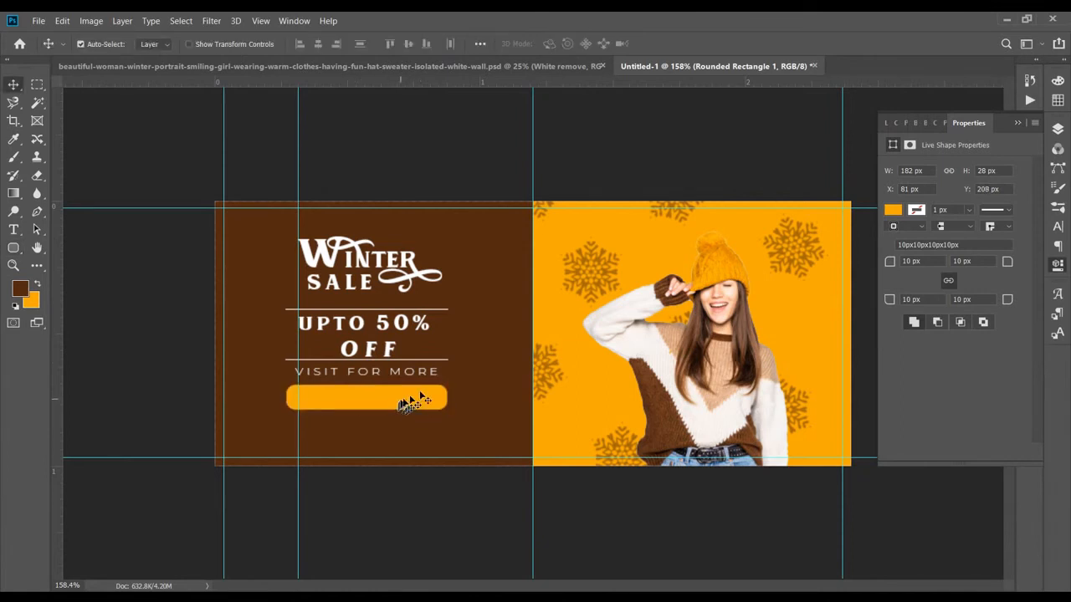
Step: Give the orange rounded rectangle a 1 px grey stroke, trying black first
left_click(15, 248)
left_click(203, 44)
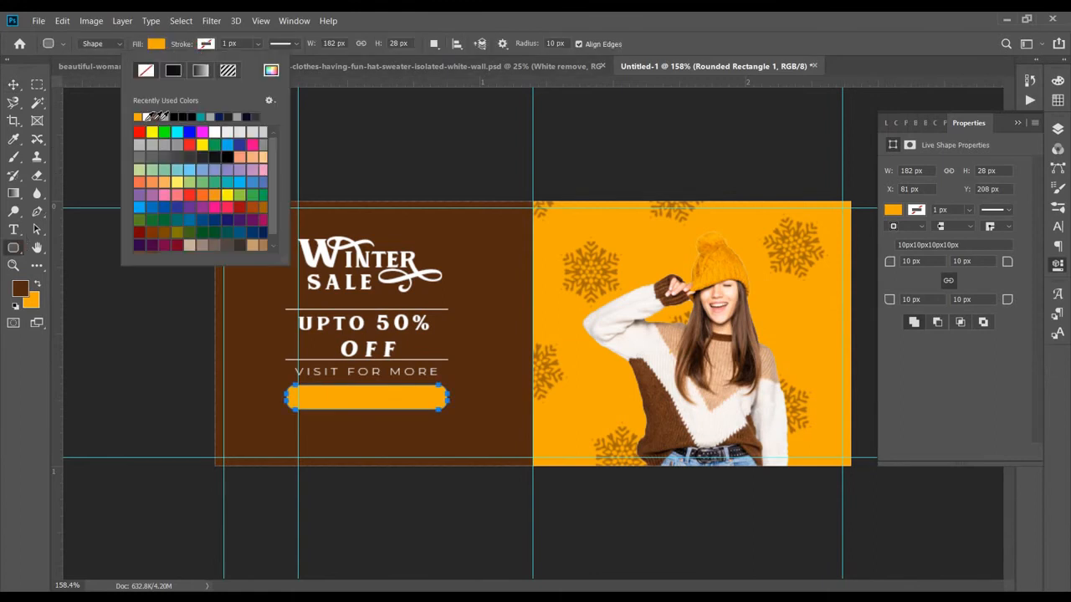
left_click(179, 116)
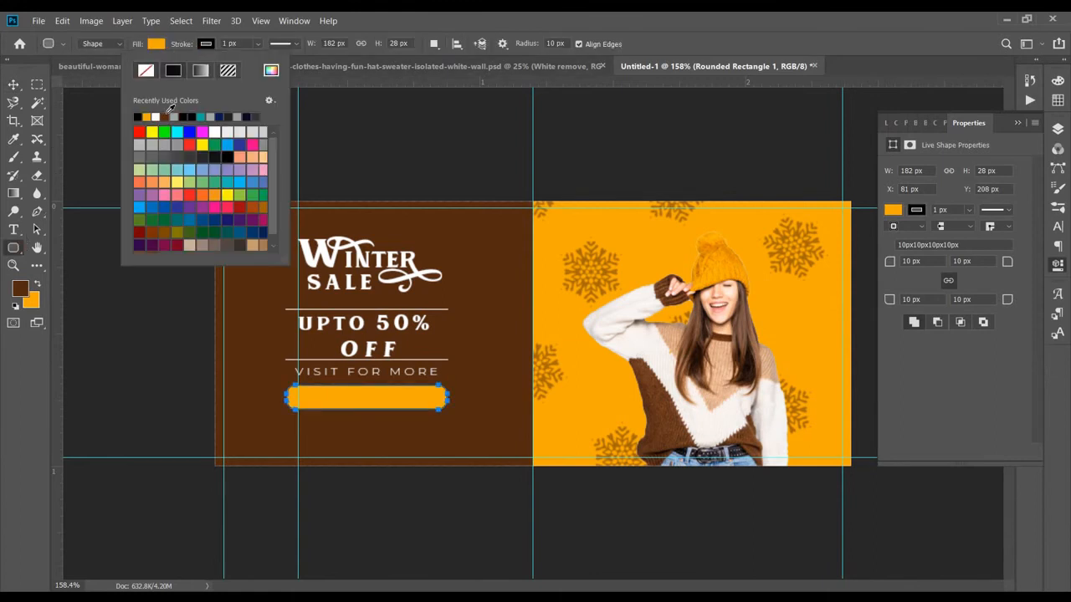
left_click(175, 116)
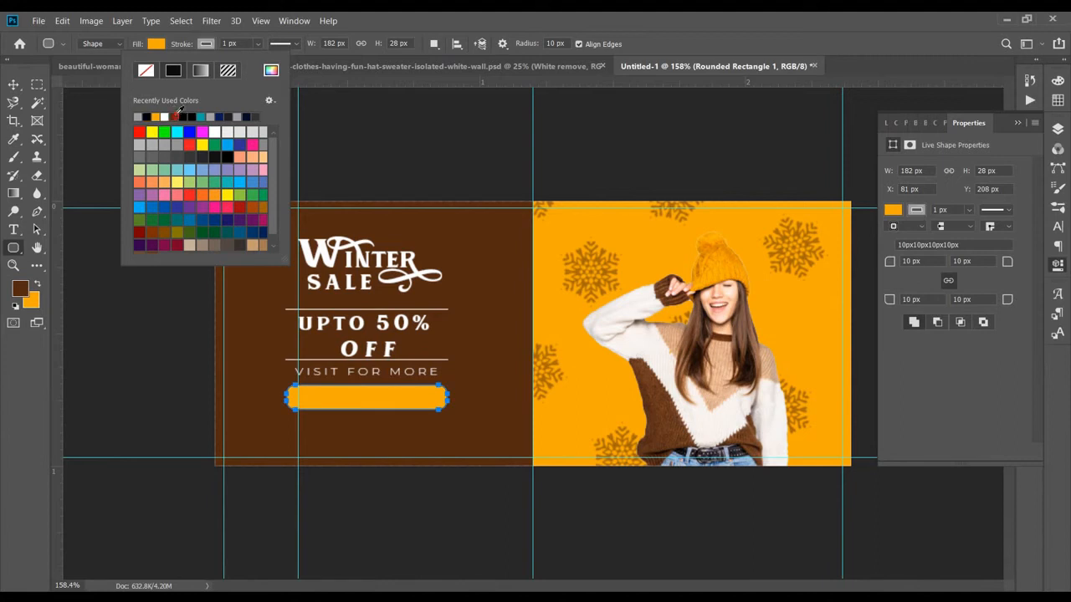
left_click(205, 44)
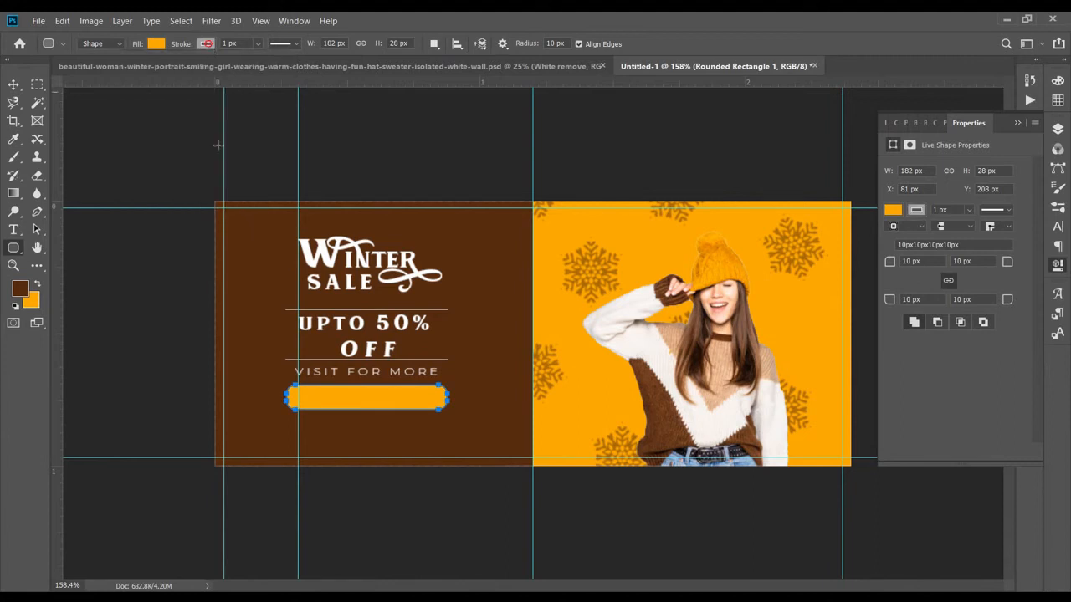
key("v")
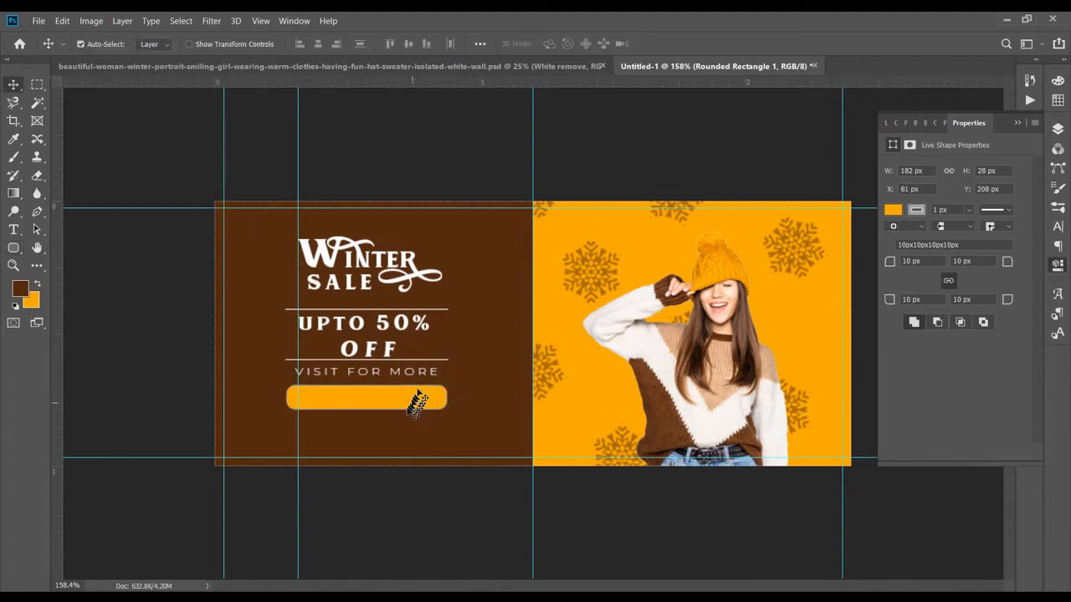
key("t")
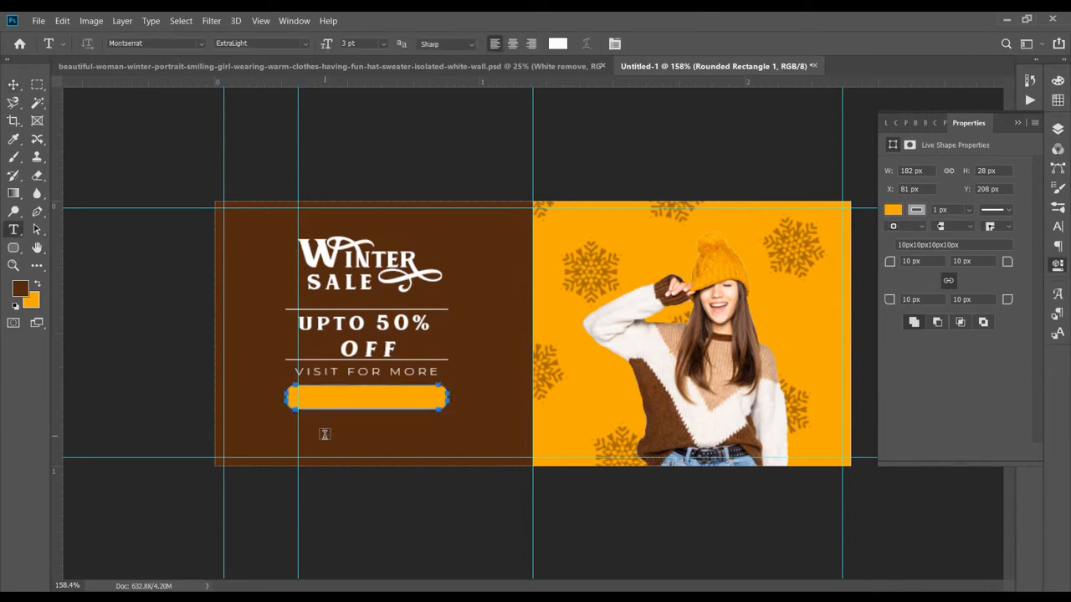
left_click(324, 434)
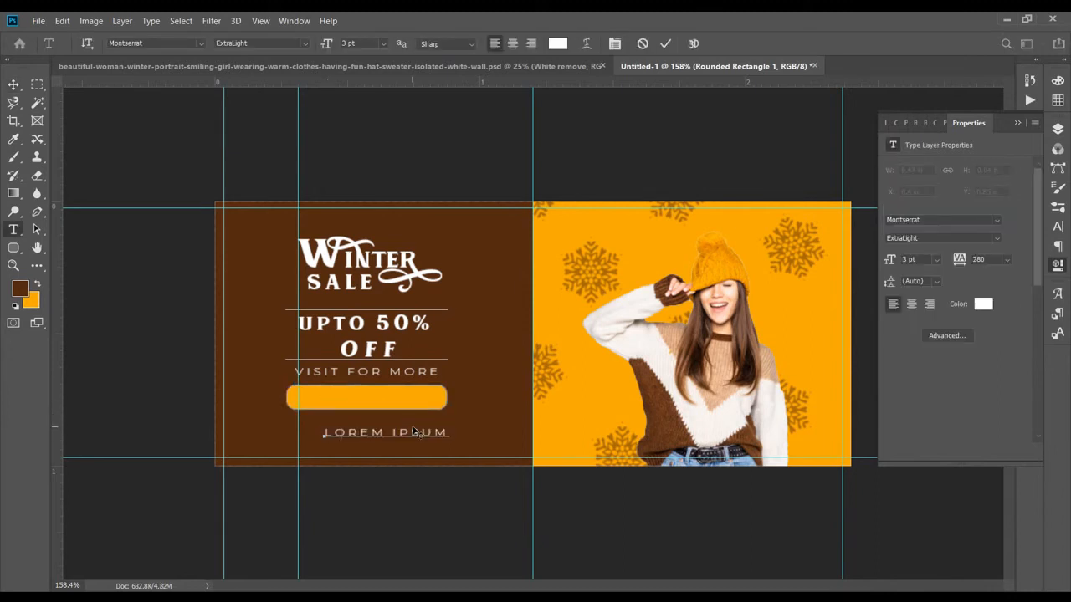
type("ww")
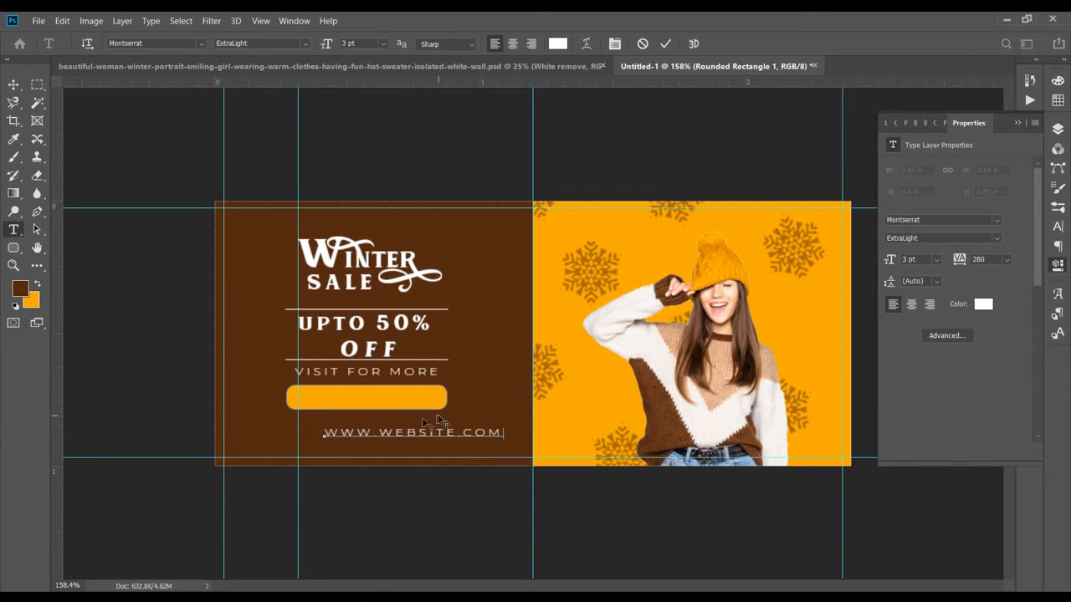
left_click(674, 43)
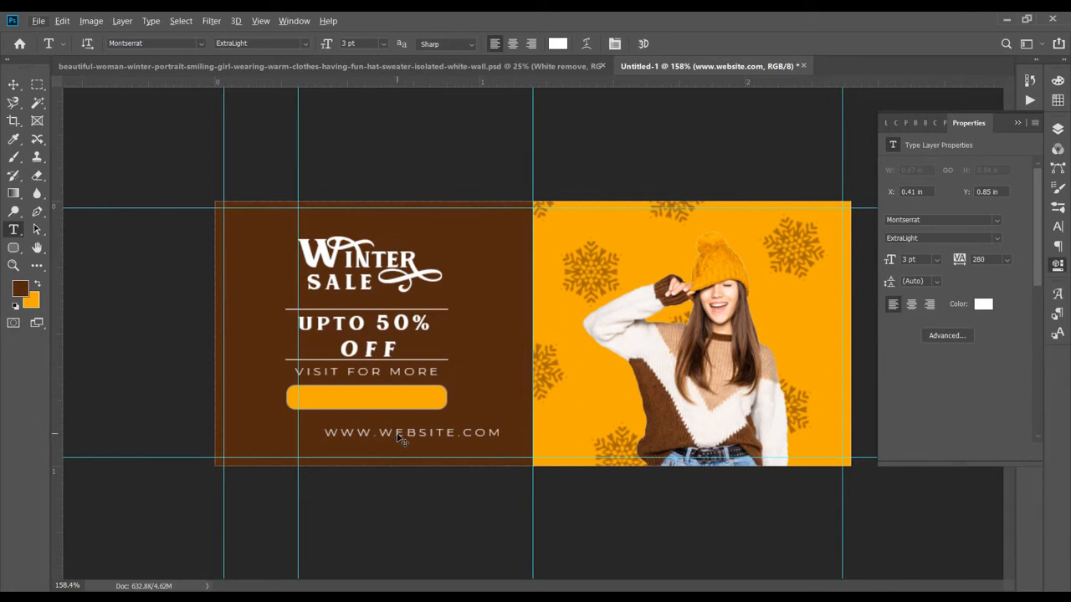
Step: Move the website text onto the orange rounded rectangle and set its tracking to 0
left_click_drag(401, 441, 362, 406)
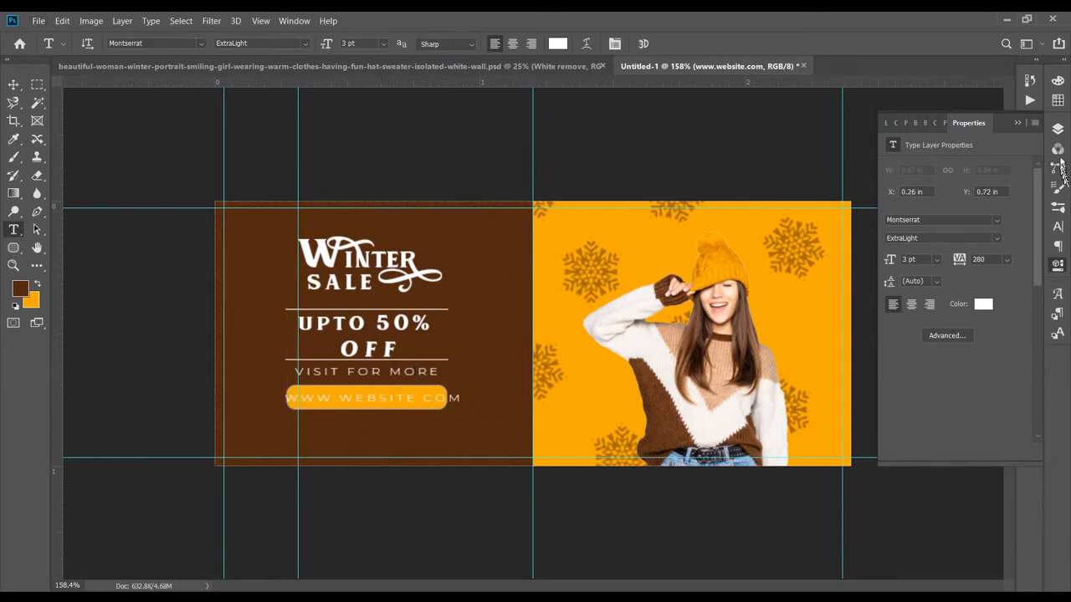
left_click(1057, 226)
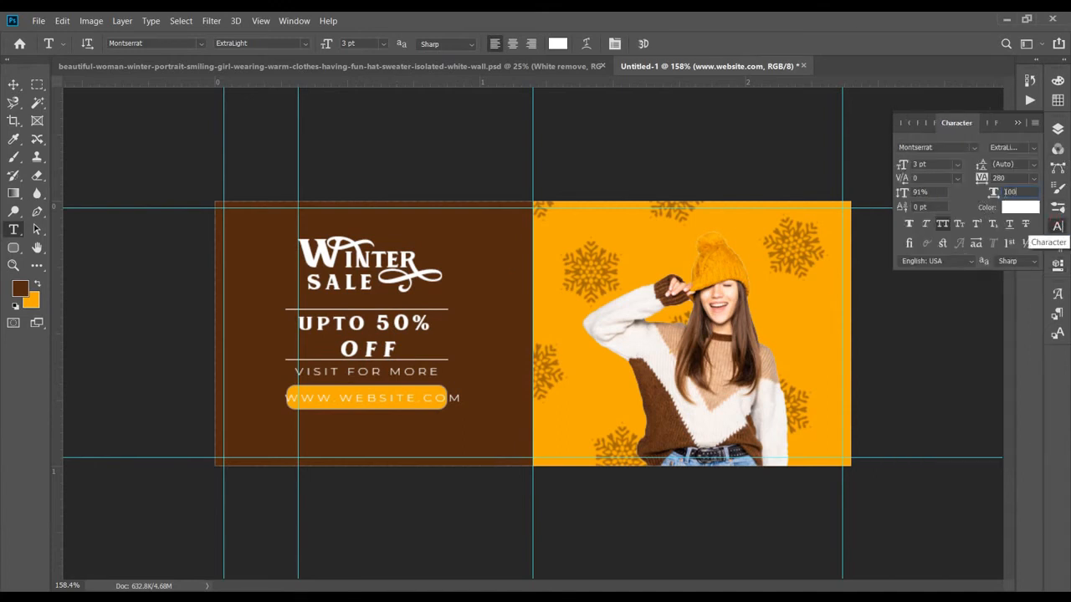
left_click(1033, 178)
left_click(1009, 263)
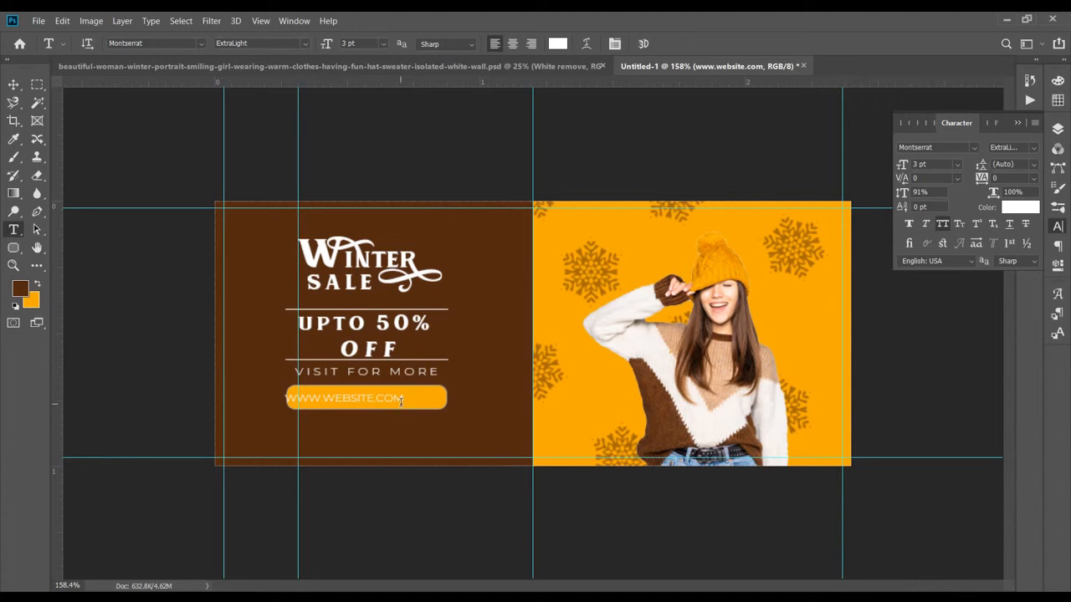
Step: Shift the website text right so it sits centrally inside the orange rounded rectangle
key("v")
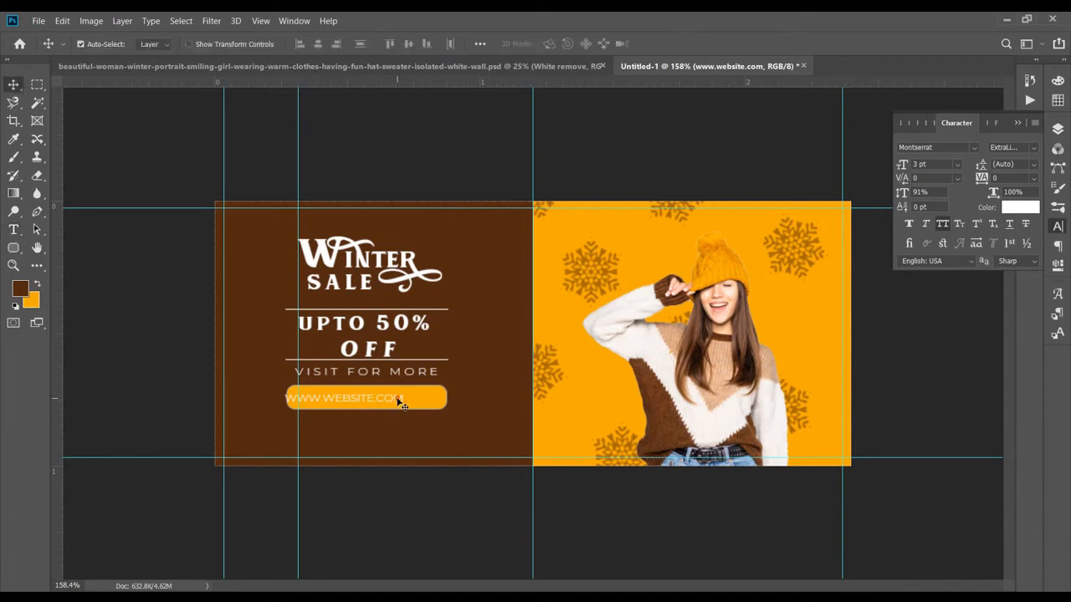
left_click_drag(398, 400, 416, 396)
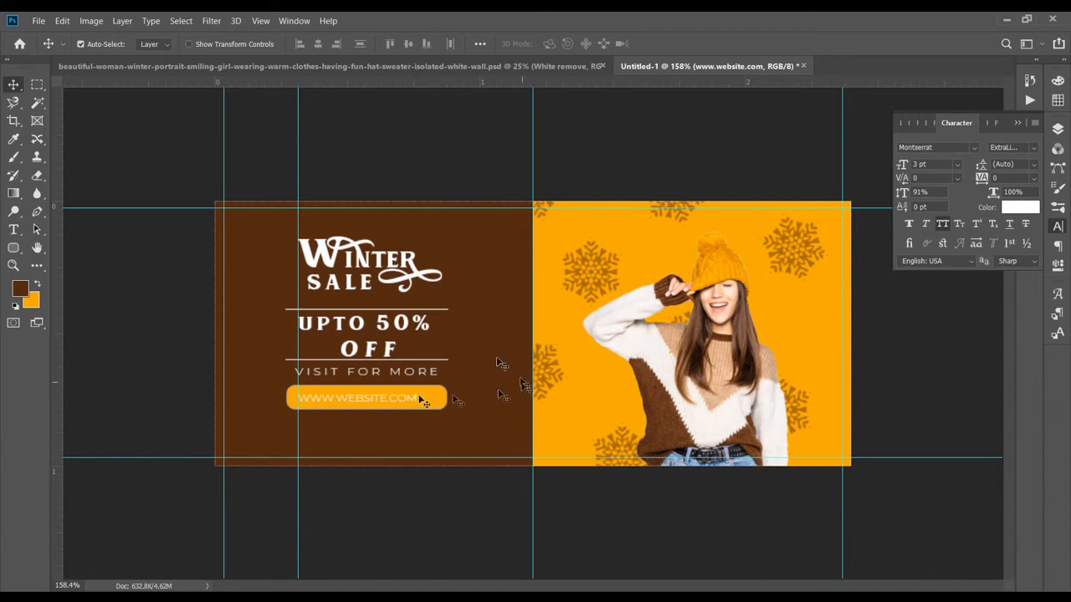
key("Right")
key("Right")
key("Right")
key("Right")
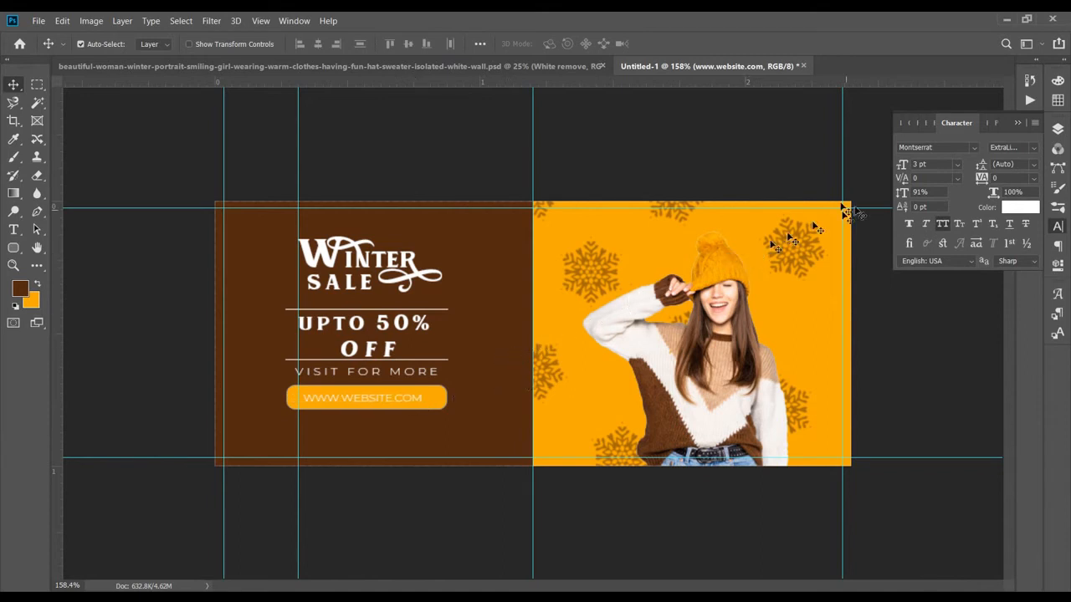
key("Right")
key("Right")
Step: Recolour the website text to the dark brown 542a10 sampled from the banner's background
left_click(1030, 208)
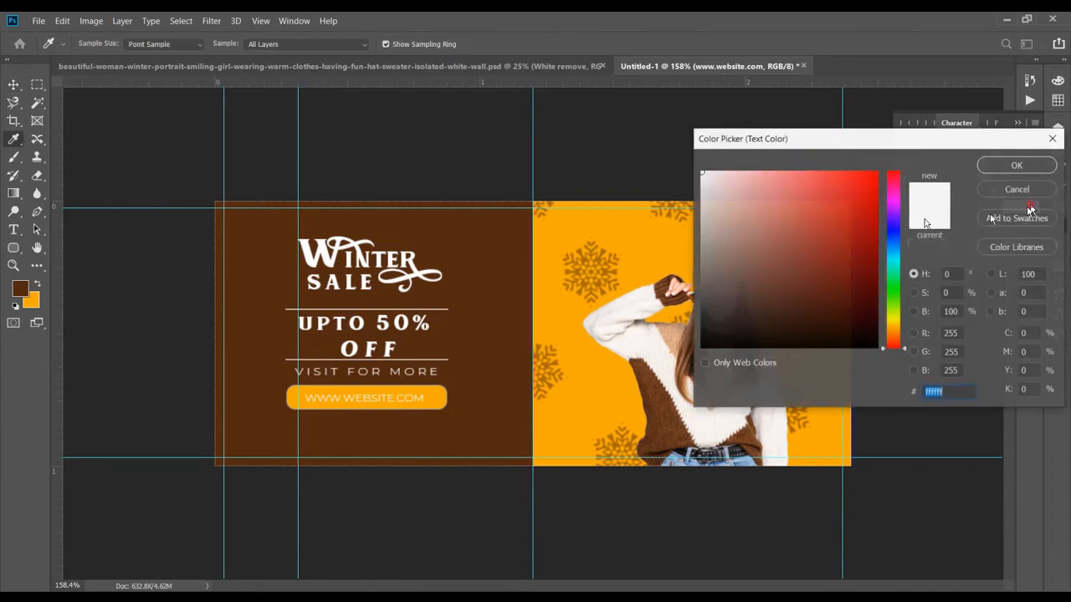
left_click(504, 255)
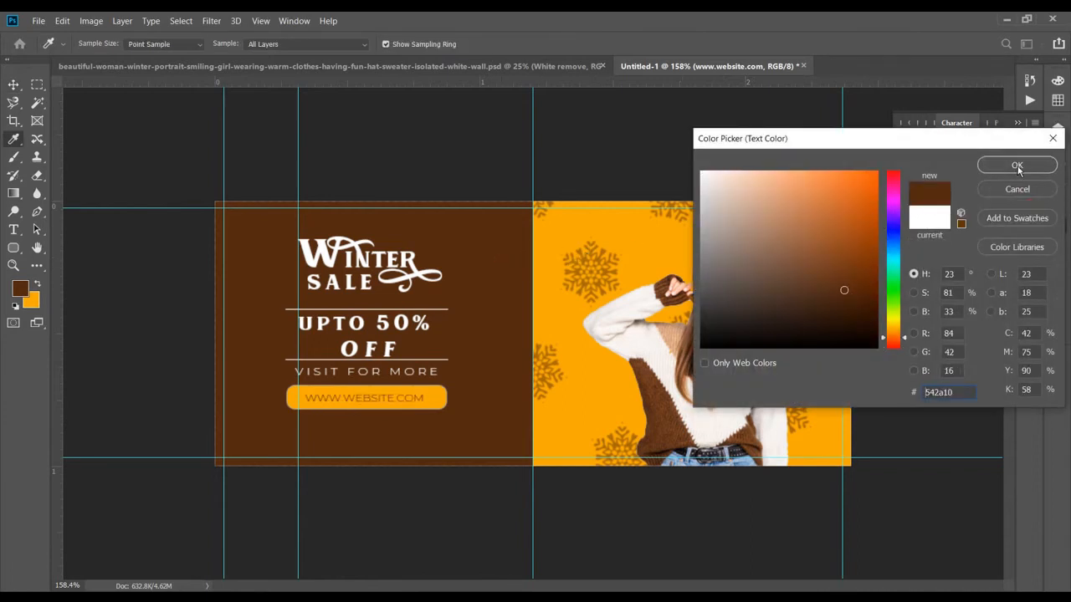
left_click(1017, 167)
Step: Set the website text's font style to Montserrat Medium, trying Bold first
left_click(1034, 147)
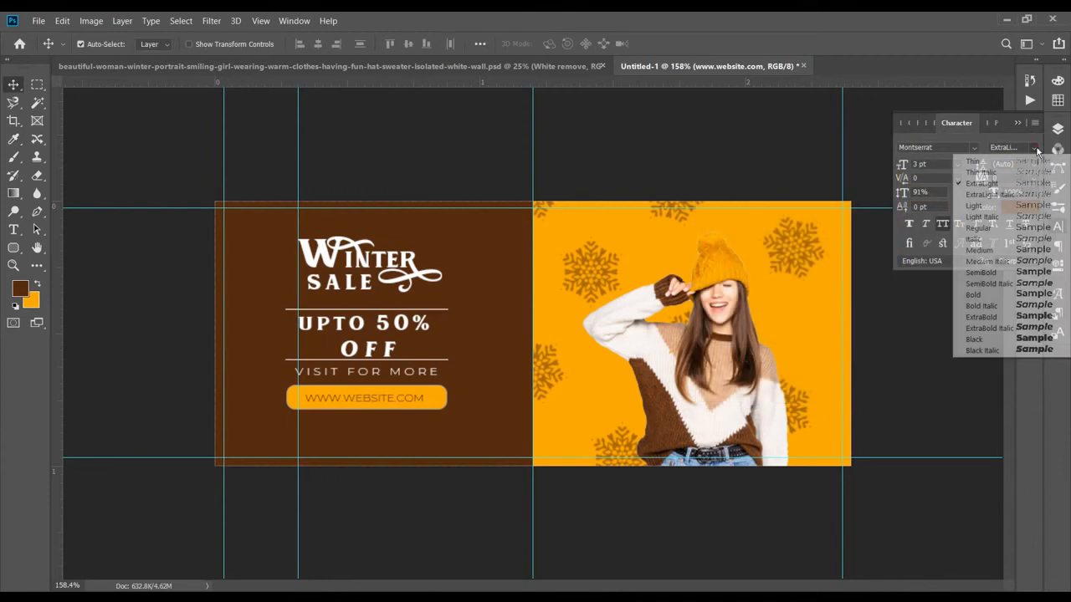
left_click(987, 294)
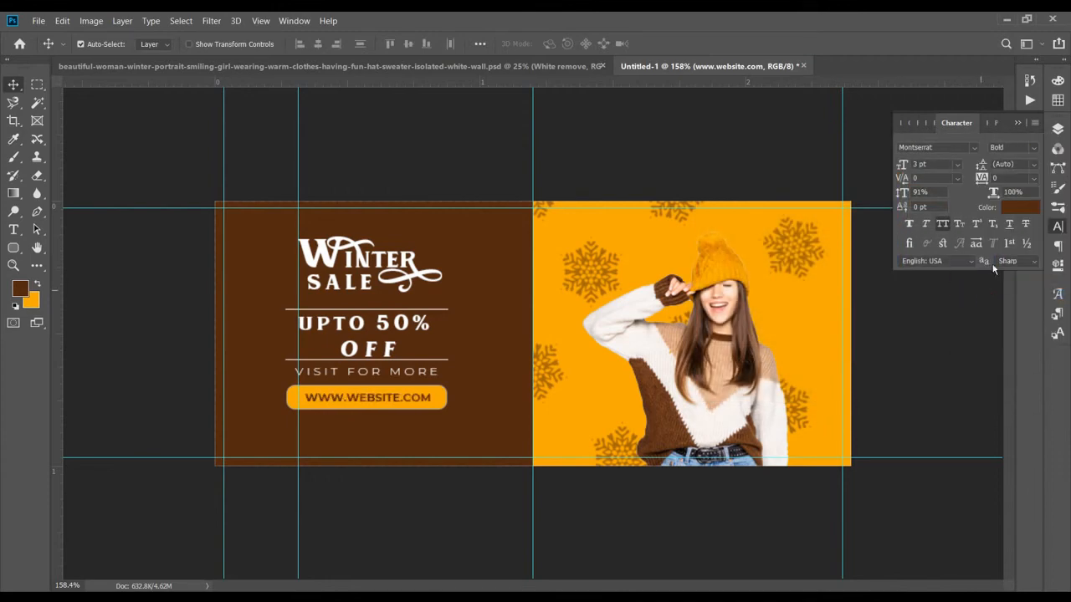
left_click(1035, 149)
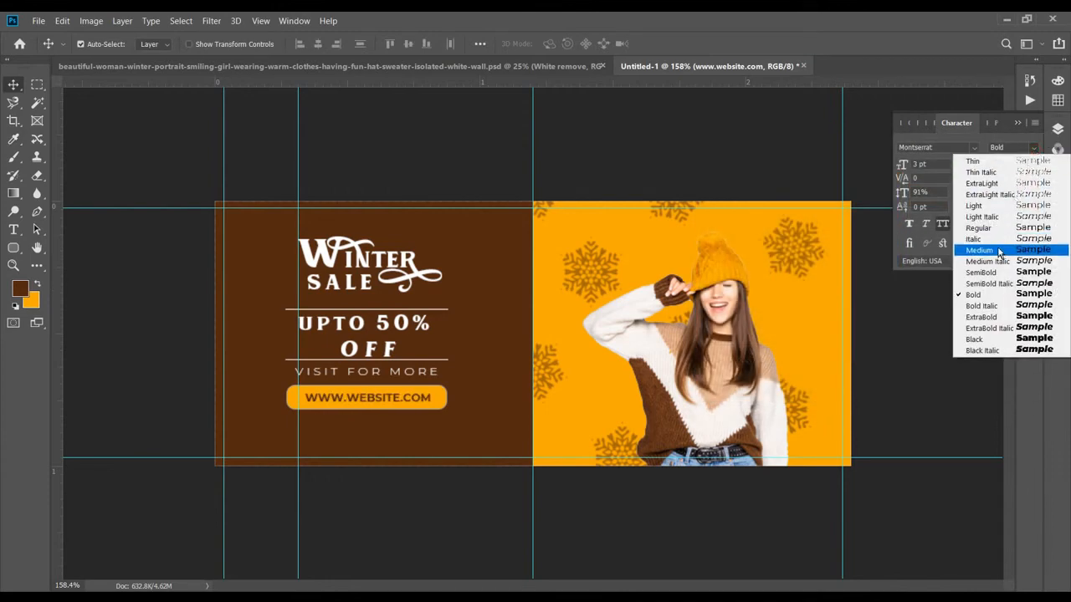
left_click(998, 250)
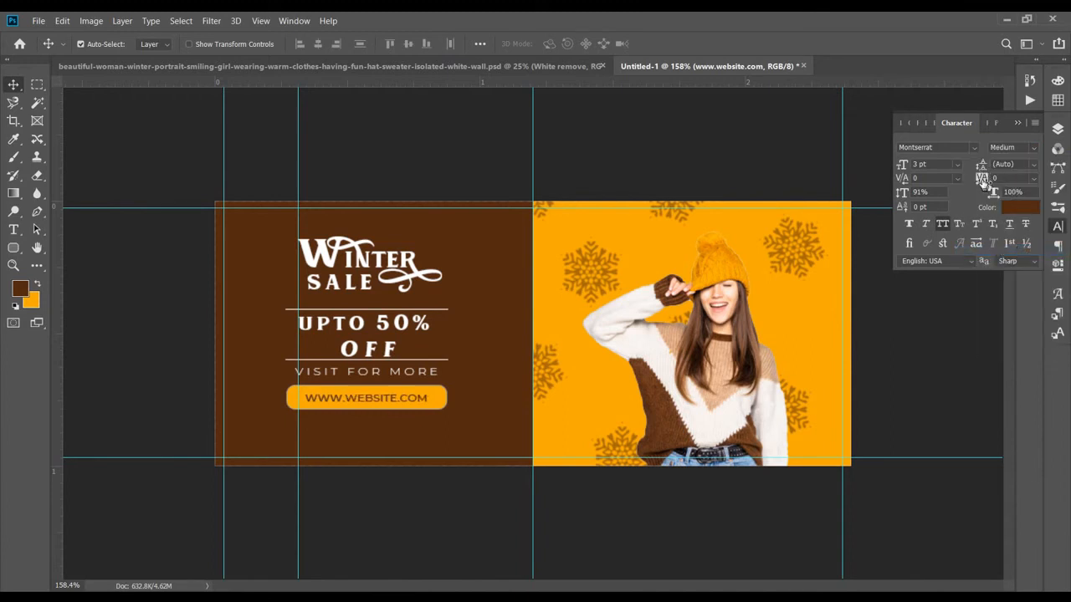
Step: Set the website text's tracking to 200, trying 260 first, and reposition the text within the orange button
left_click_drag(983, 181, 984, 179)
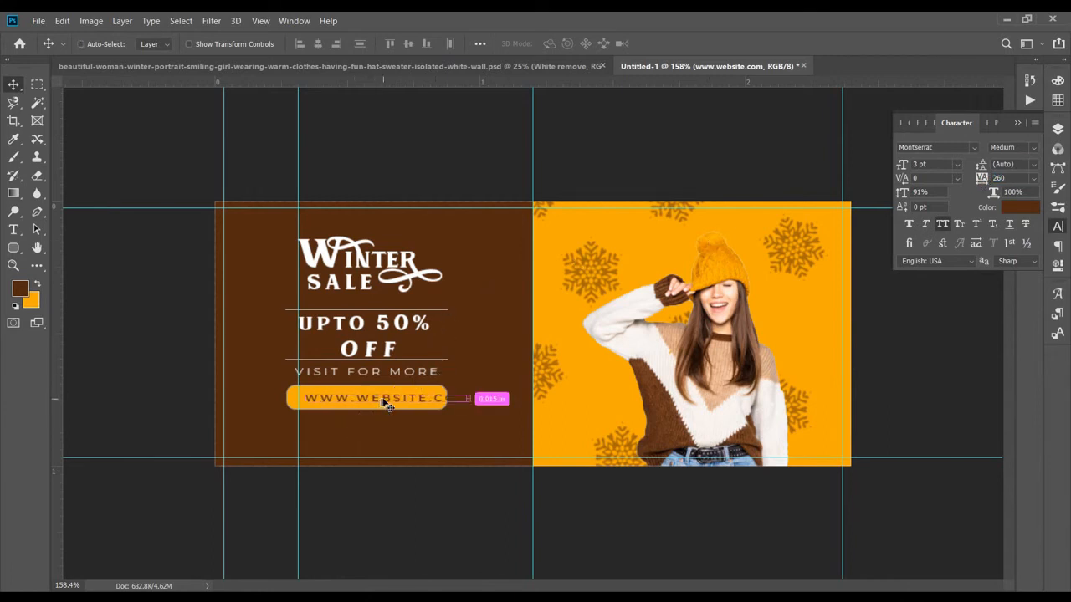
left_click_drag(387, 403, 365, 402)
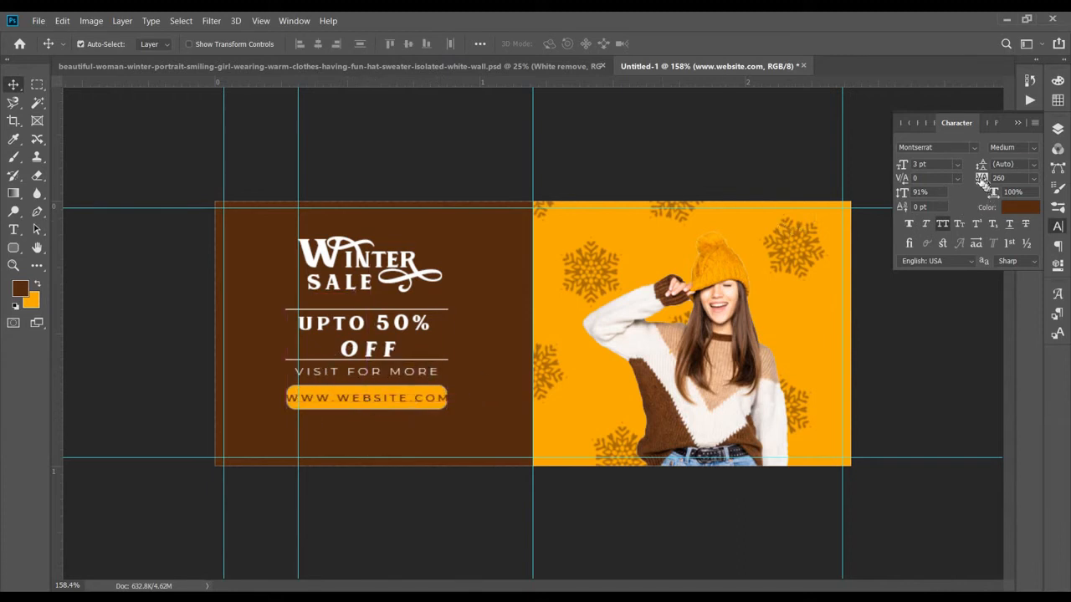
left_click_drag(981, 180, 978, 180)
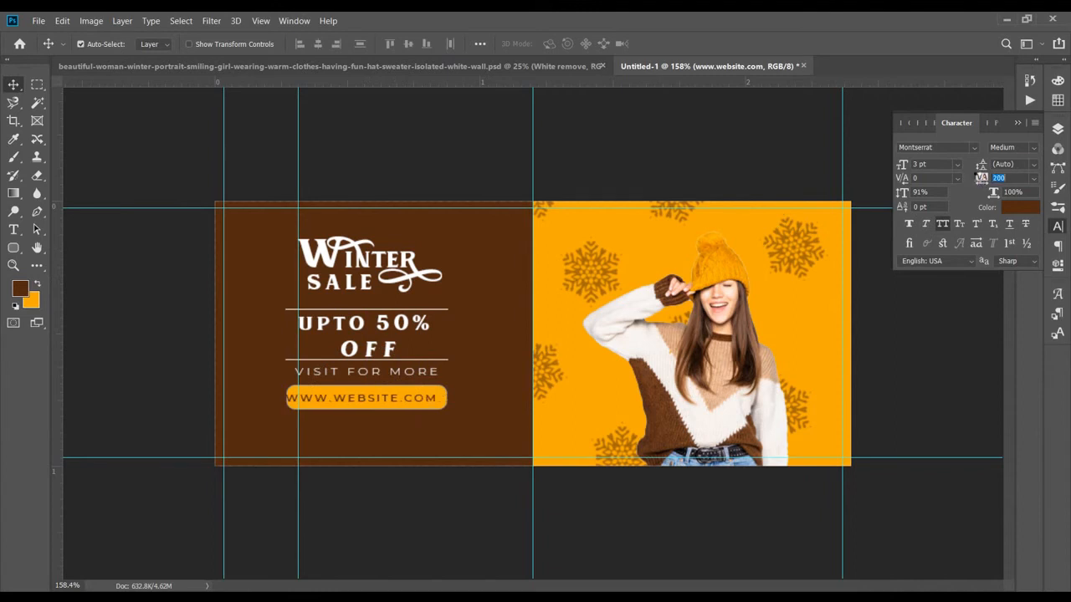
left_click_drag(428, 400, 430, 402)
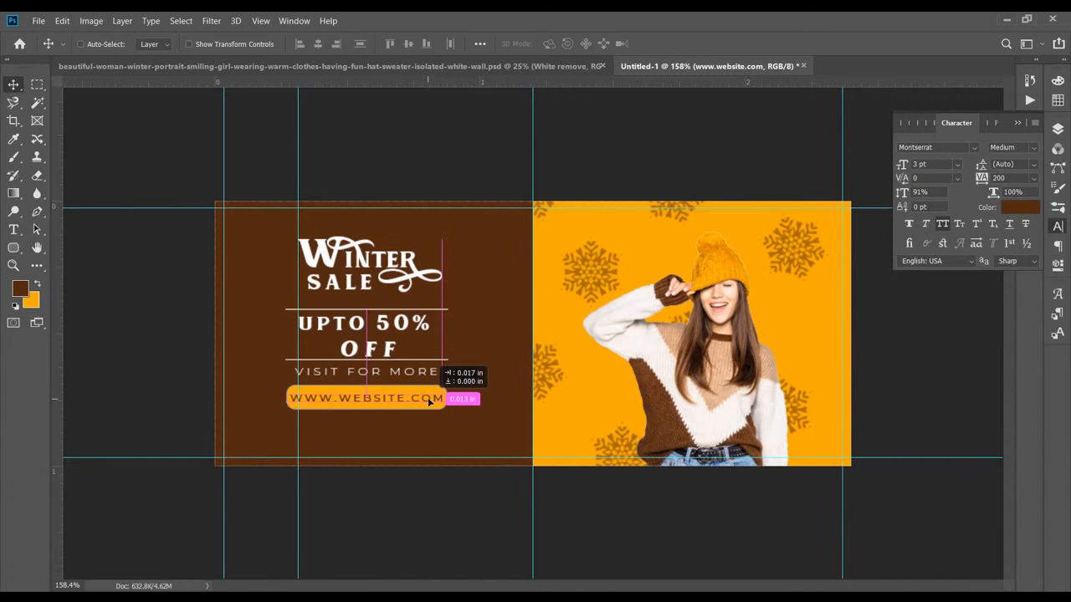
left_click_drag(430, 402, 430, 400)
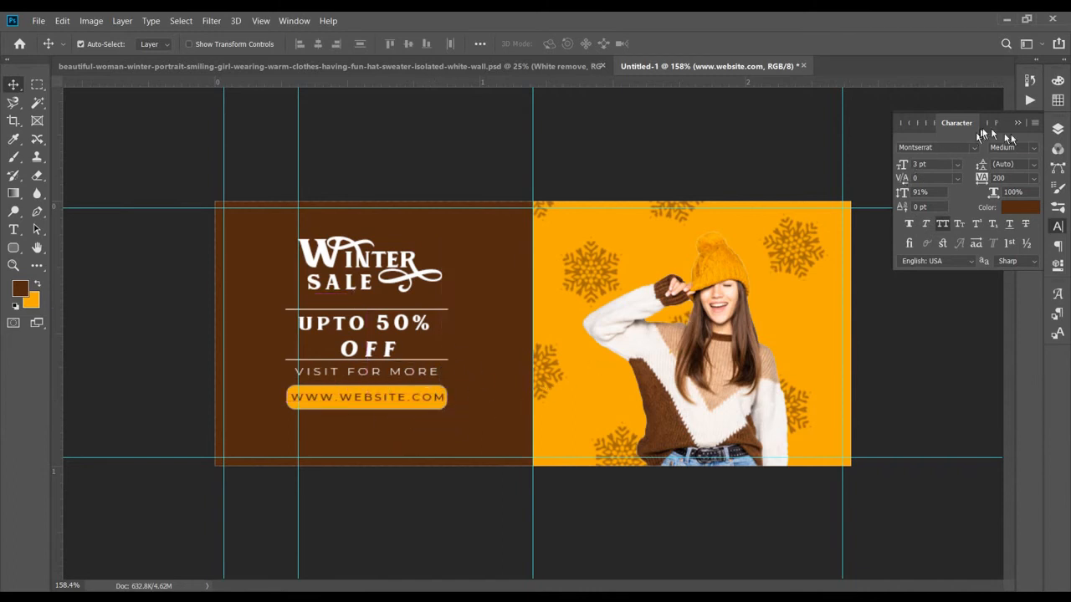
left_click(1055, 130)
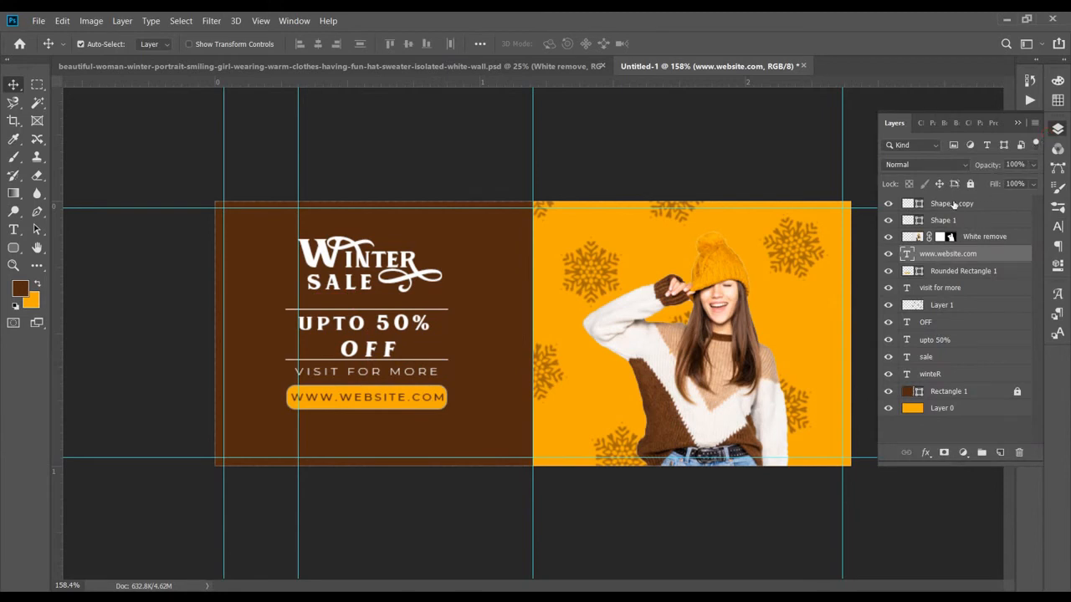
left_click(944, 272, "ctrl")
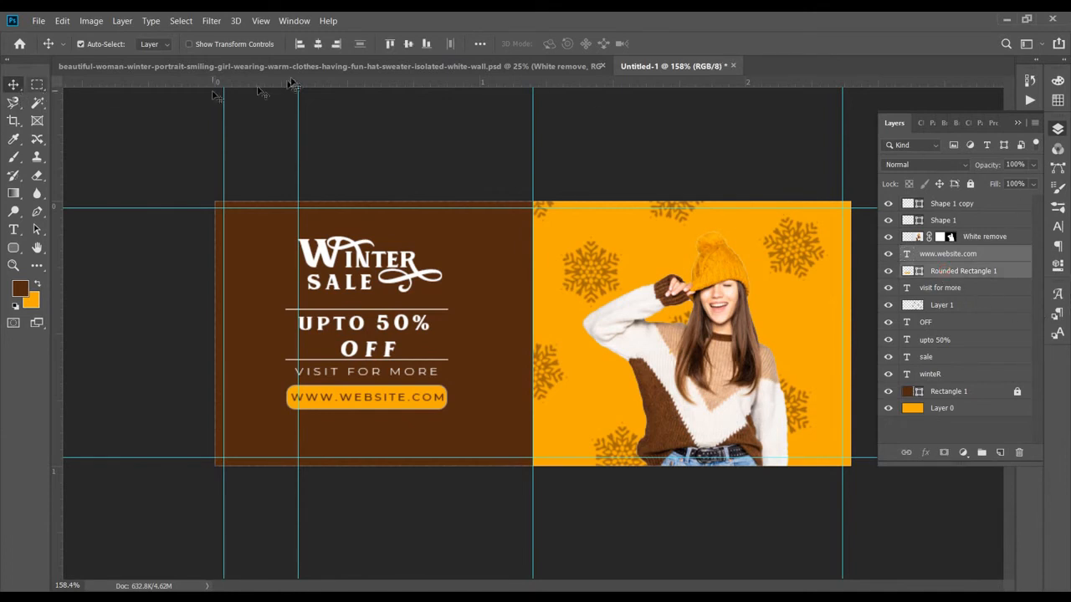
left_click(317, 43)
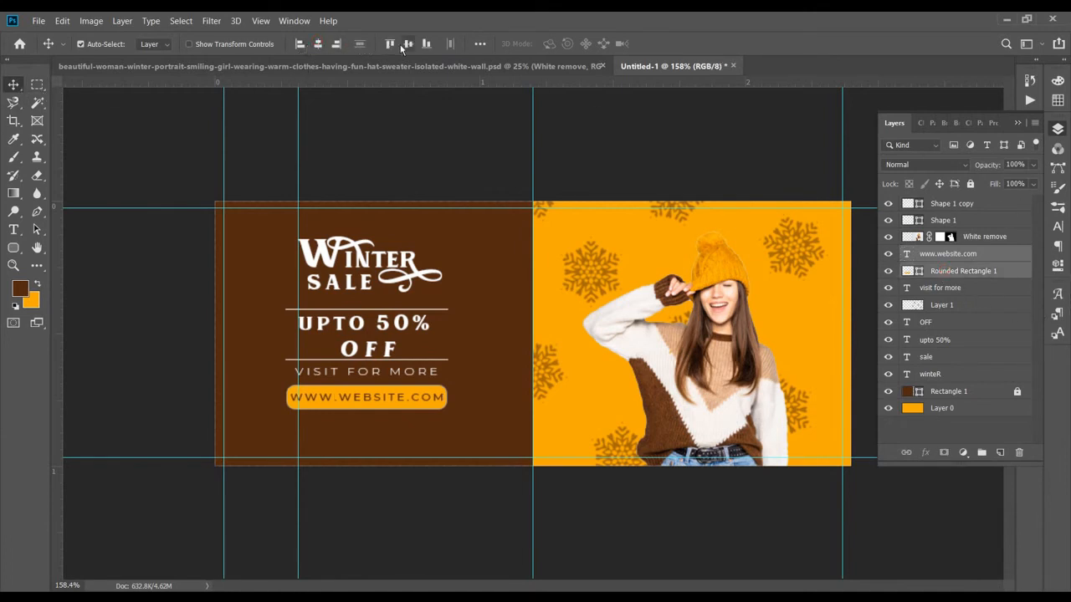
left_click(404, 46)
left_click(983, 205)
left_click(1017, 123)
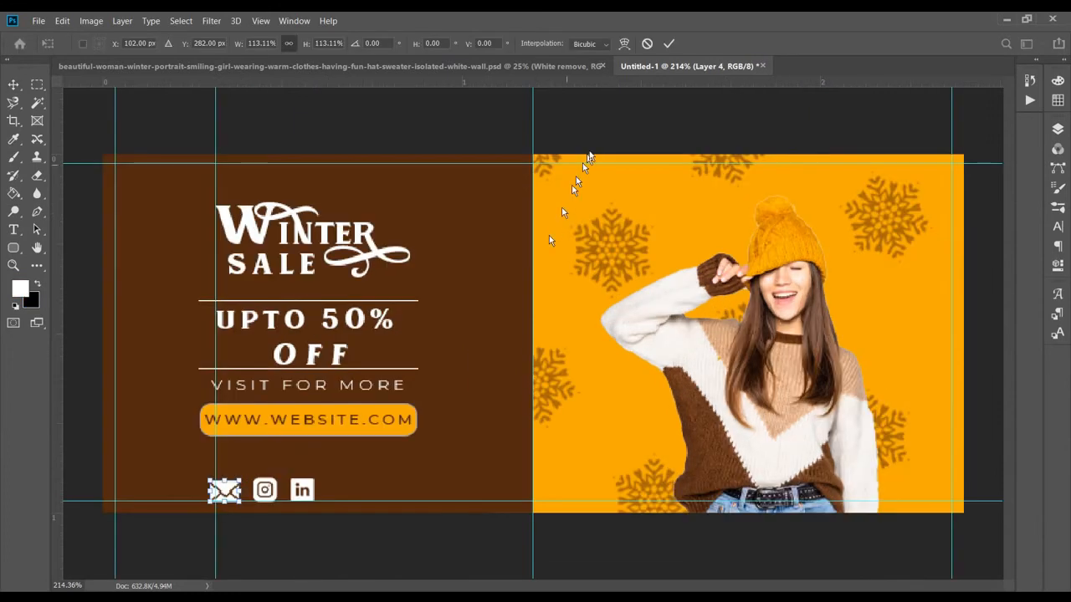
Step: Apply the envelope icon's 113.11% scaling and space the envelope, Instagram and LinkedIn icons evenly in a row beneath the website button
left_click(669, 43)
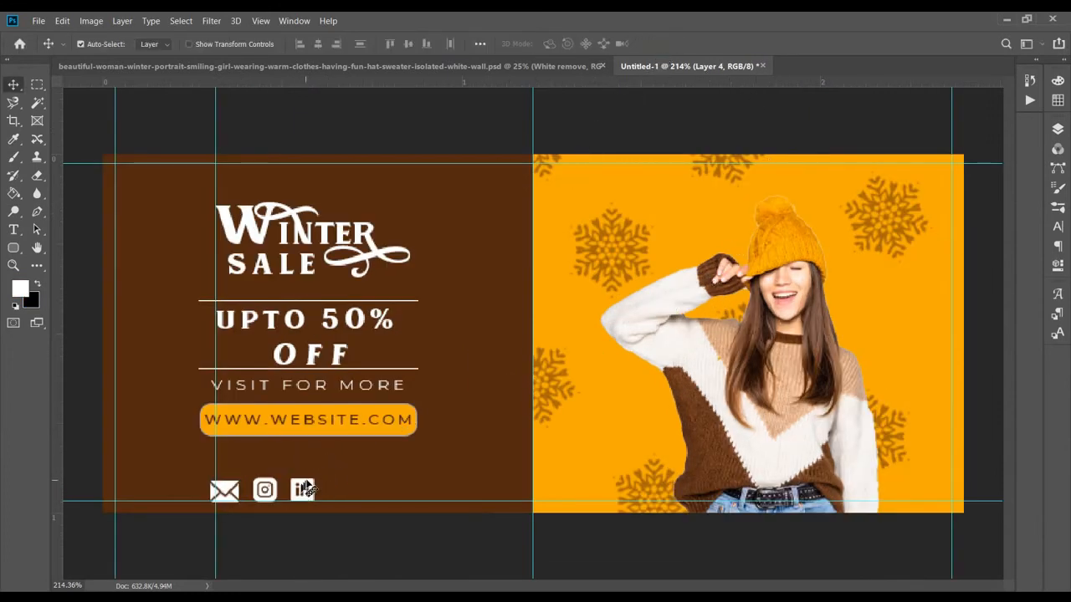
left_click_drag(312, 492, 369, 492)
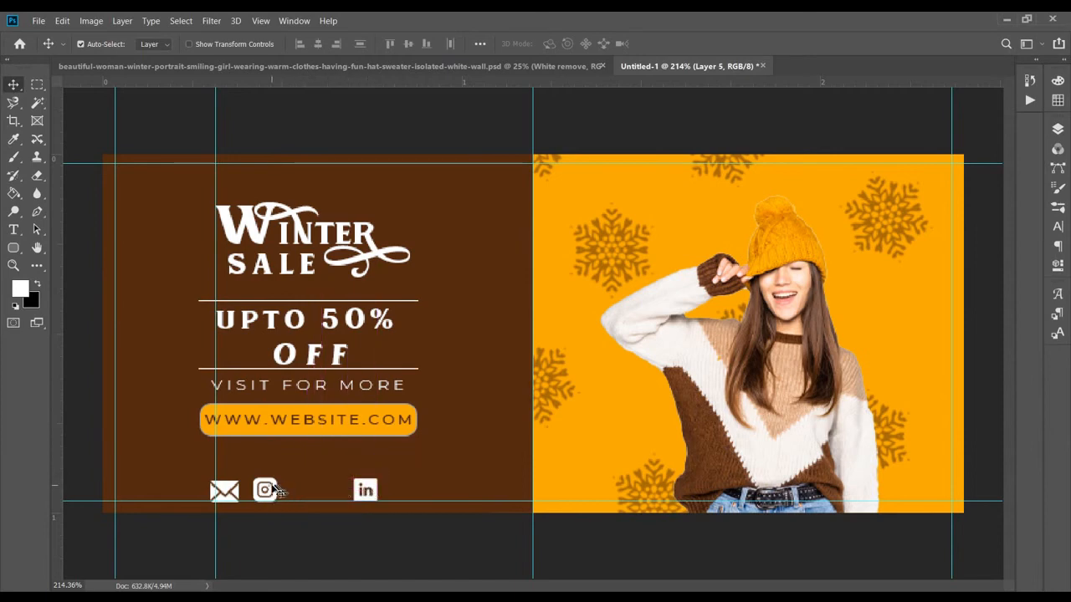
left_click_drag(272, 485, 317, 485)
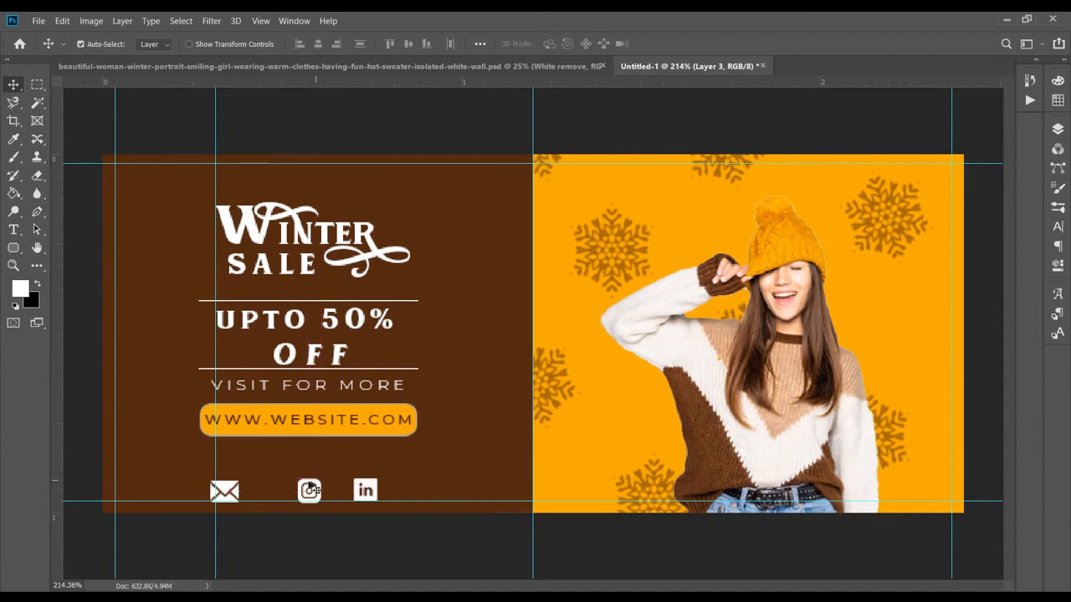
left_click_drag(232, 491, 255, 485)
key("ctrl+minus")
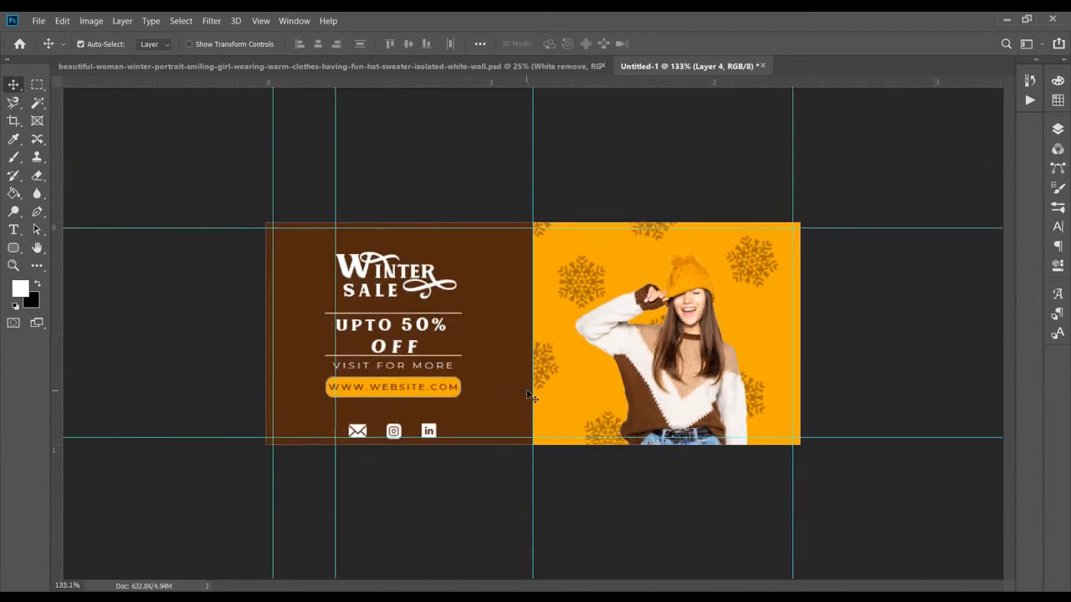
Step: Hide the guides on the banner
left_click(260, 21)
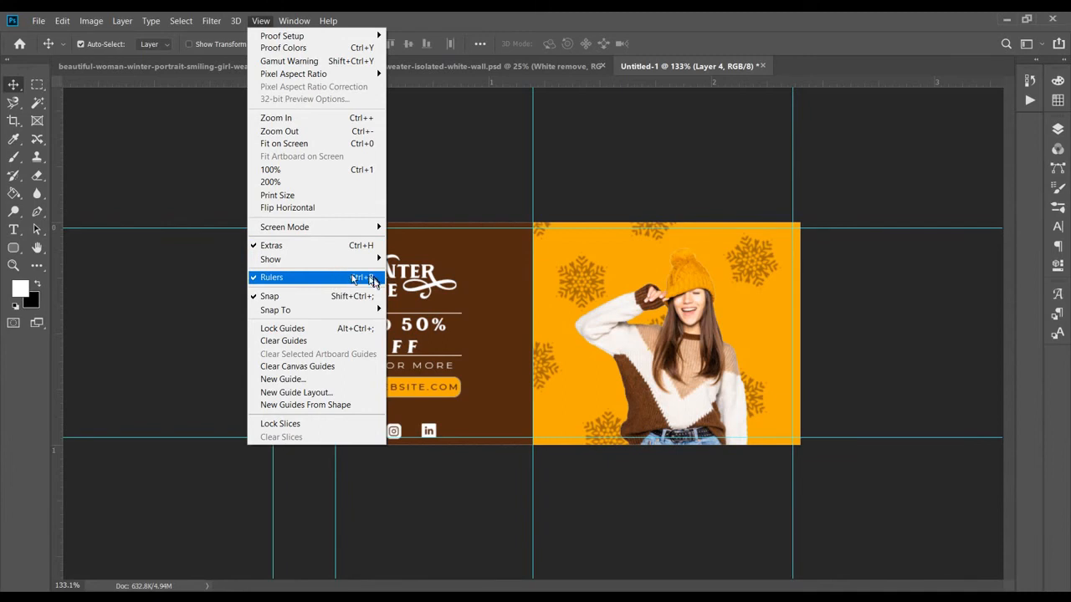
mouse_move(376, 259)
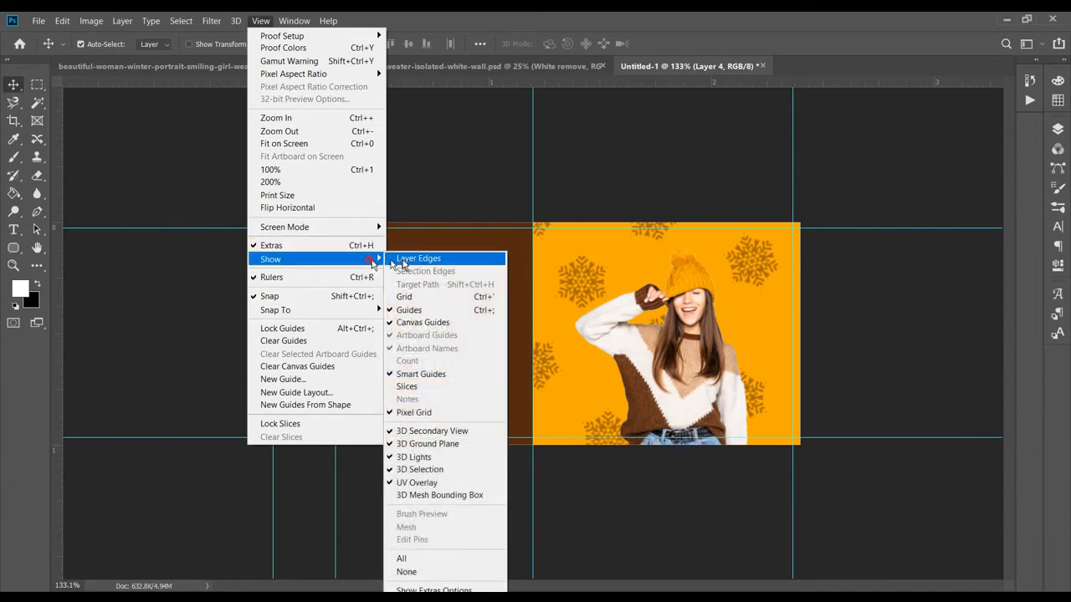
left_click(429, 322)
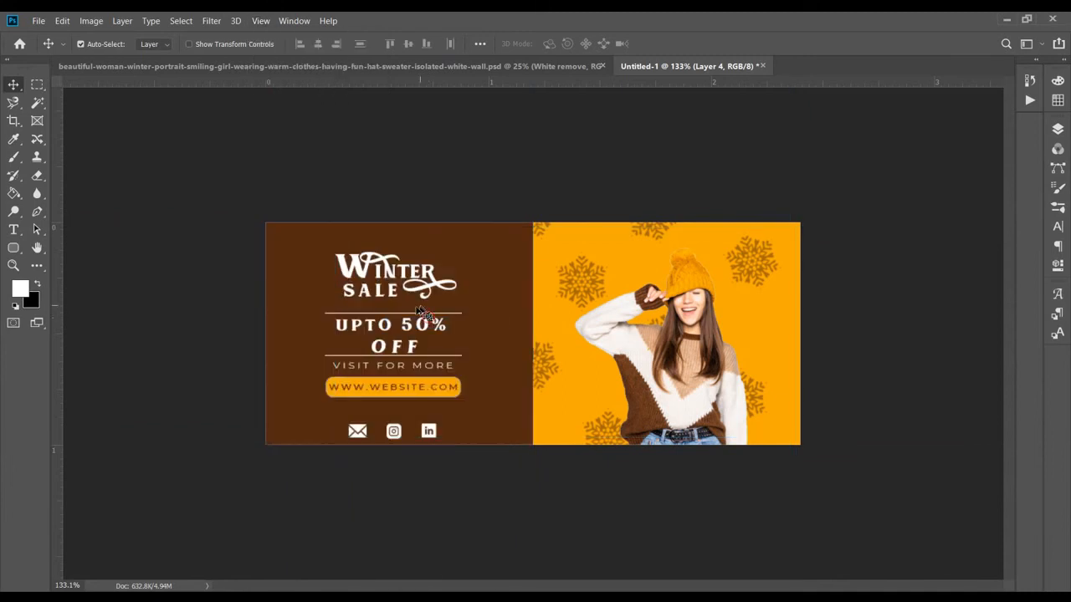
Step: Draw a square-cornered rectangle about 689 × 221 px across the upper part of the banner
left_click(17, 251)
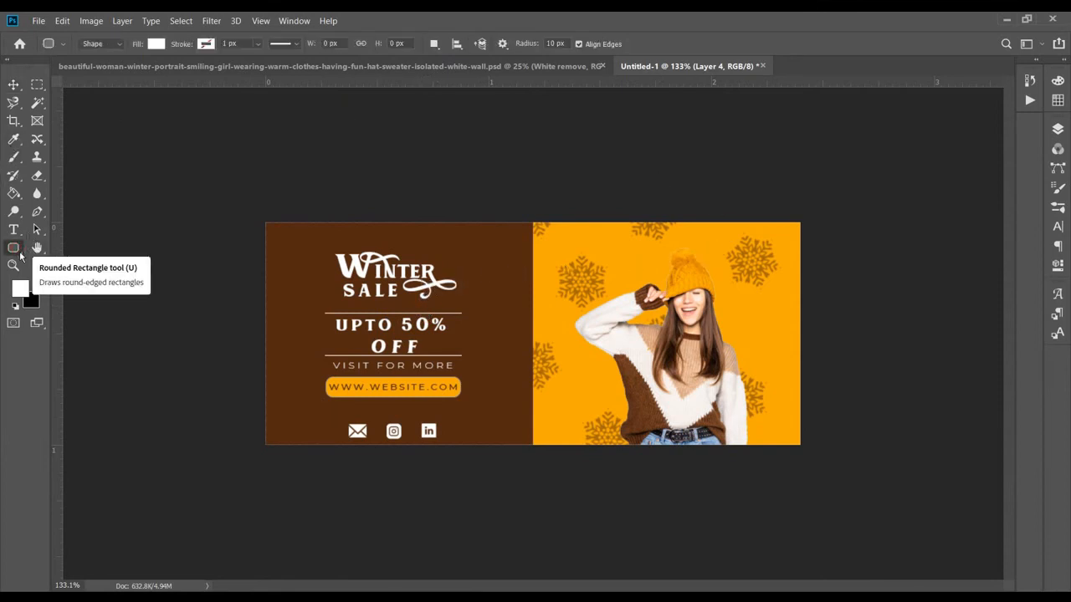
right_click(17, 251)
left_click(46, 250)
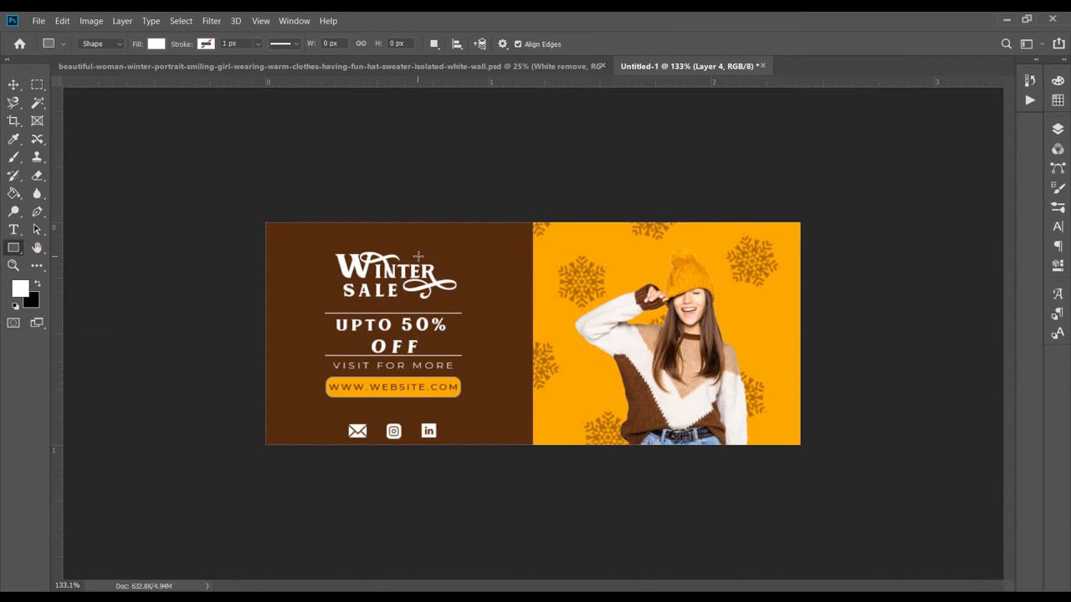
scroll(431, 253, "up", 2)
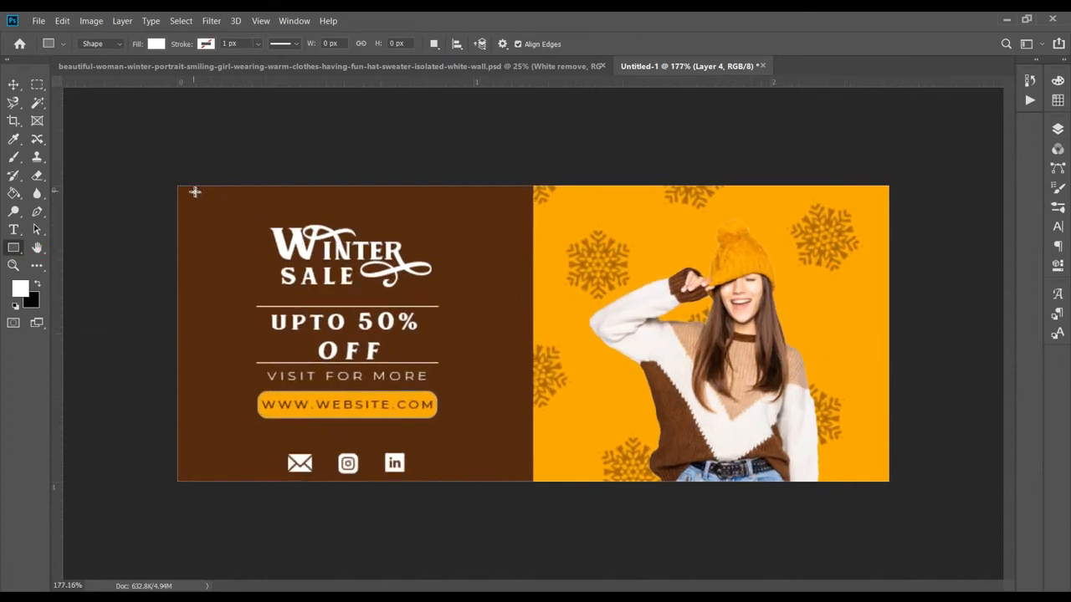
left_click_drag(466, 231, 808, 341)
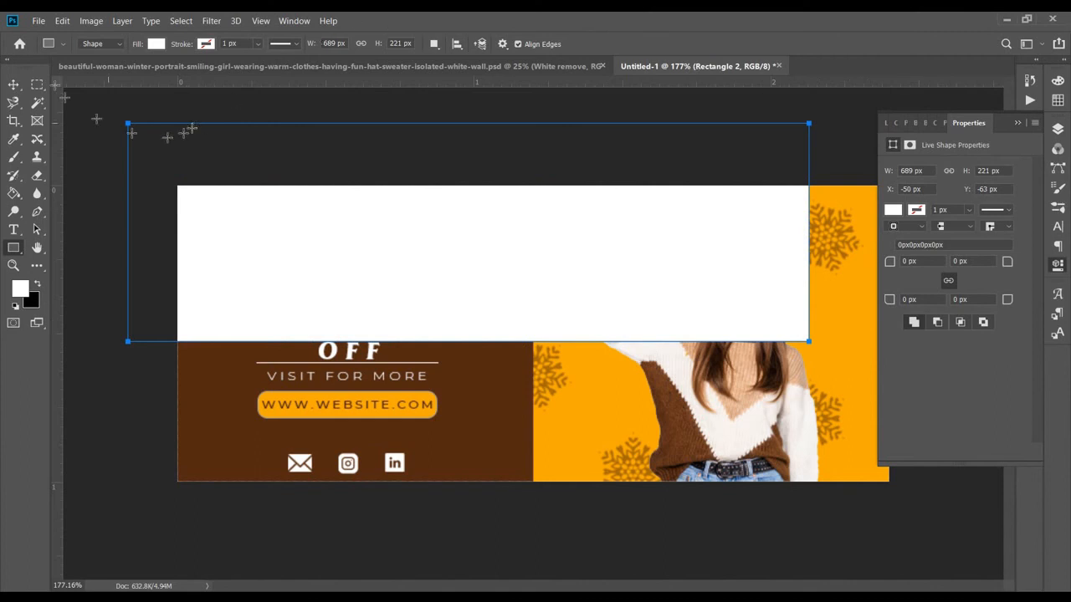
Step: Set the new rectangle to no fill with a 1 px white stroke
left_click(156, 44)
left_click(94, 70)
left_click(204, 44)
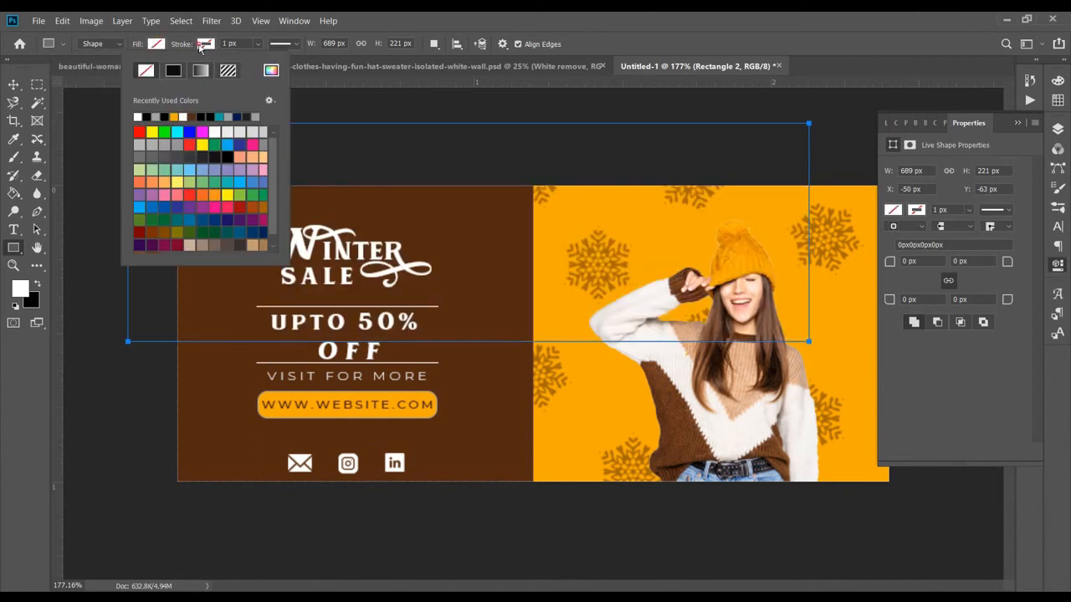
left_click(144, 116)
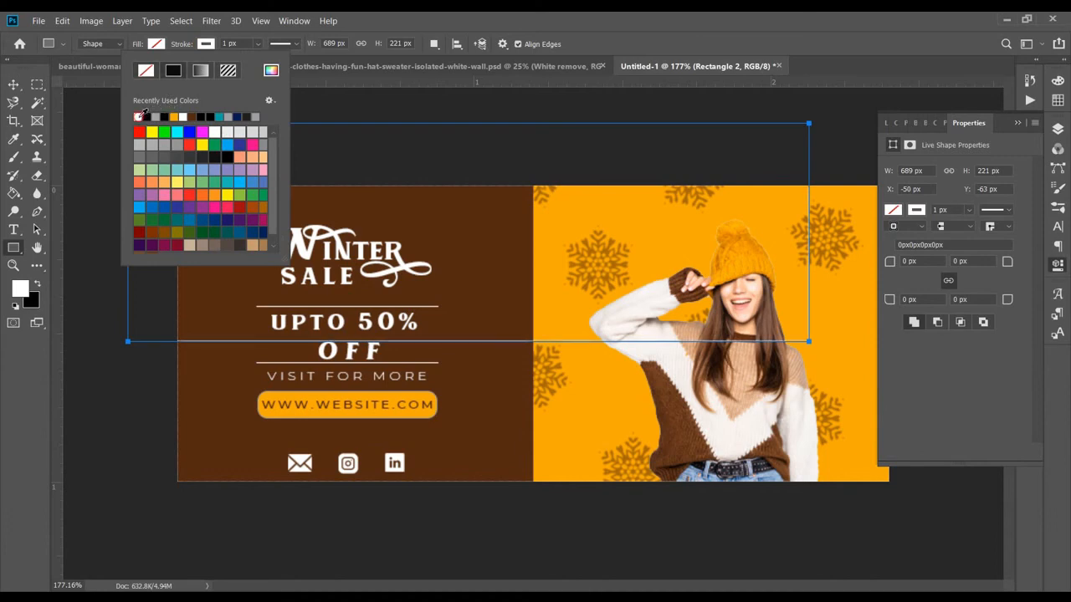
left_click(206, 44)
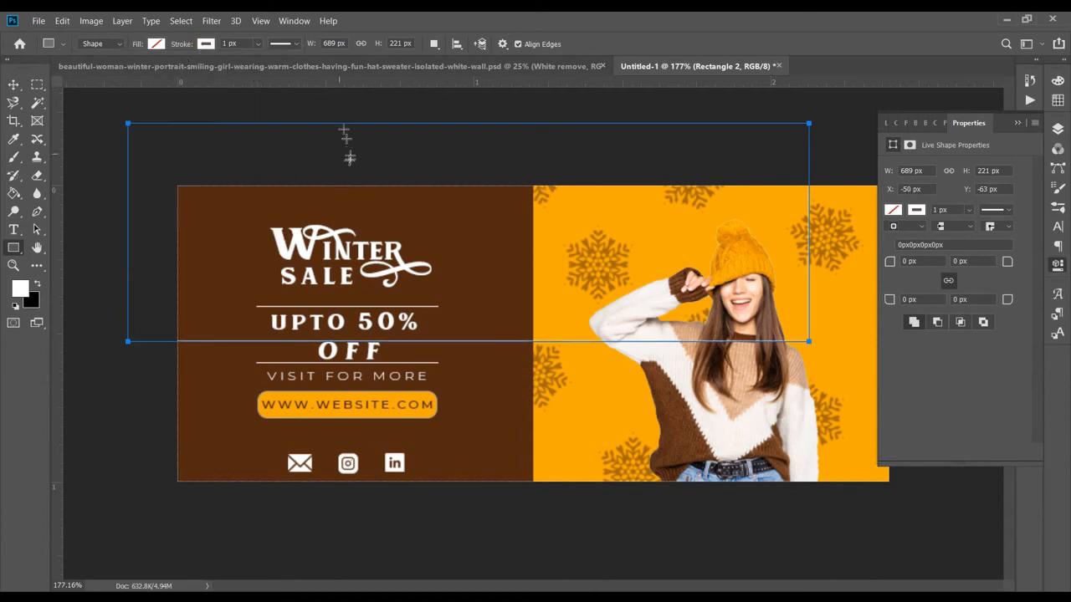
Step: Move the outlined rectangle down onto the banner so its upper-left corner sits at X 5 px, Y 12 px
key("v")
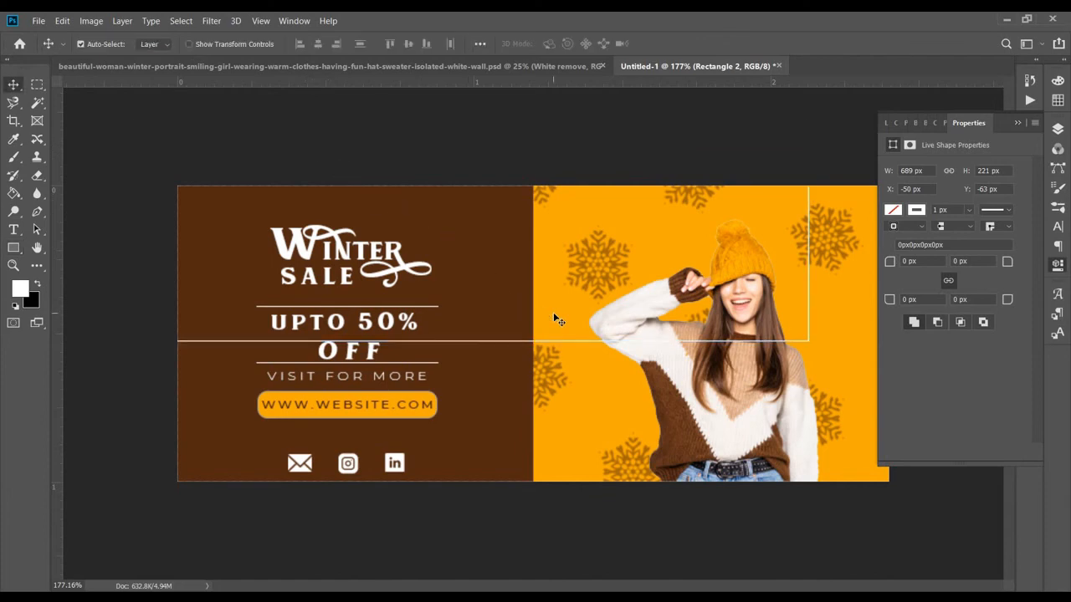
left_click_drag(549, 340, 609, 415)
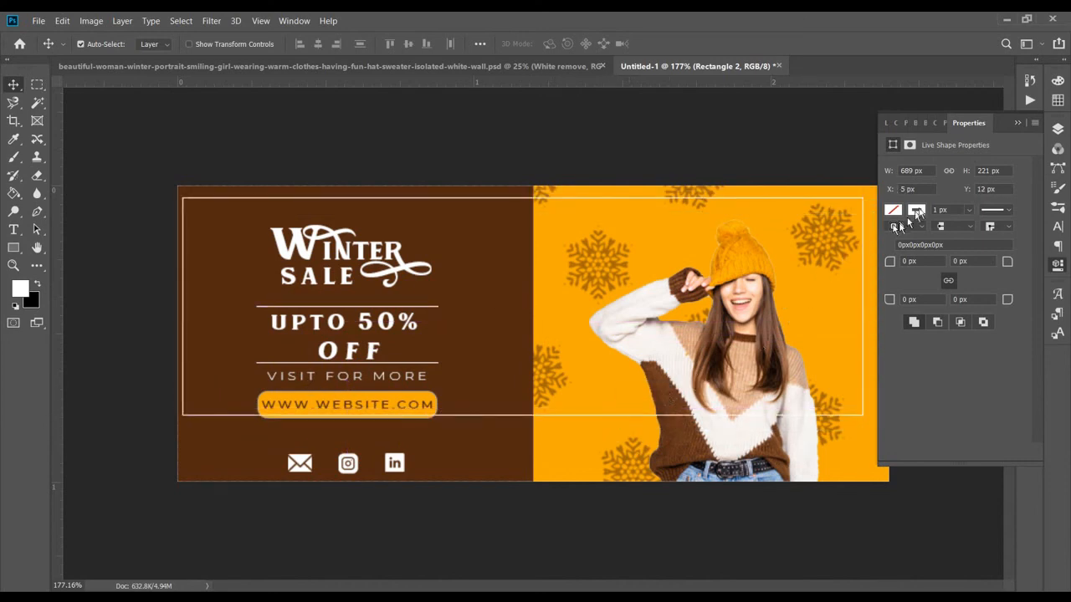
left_click(1015, 124)
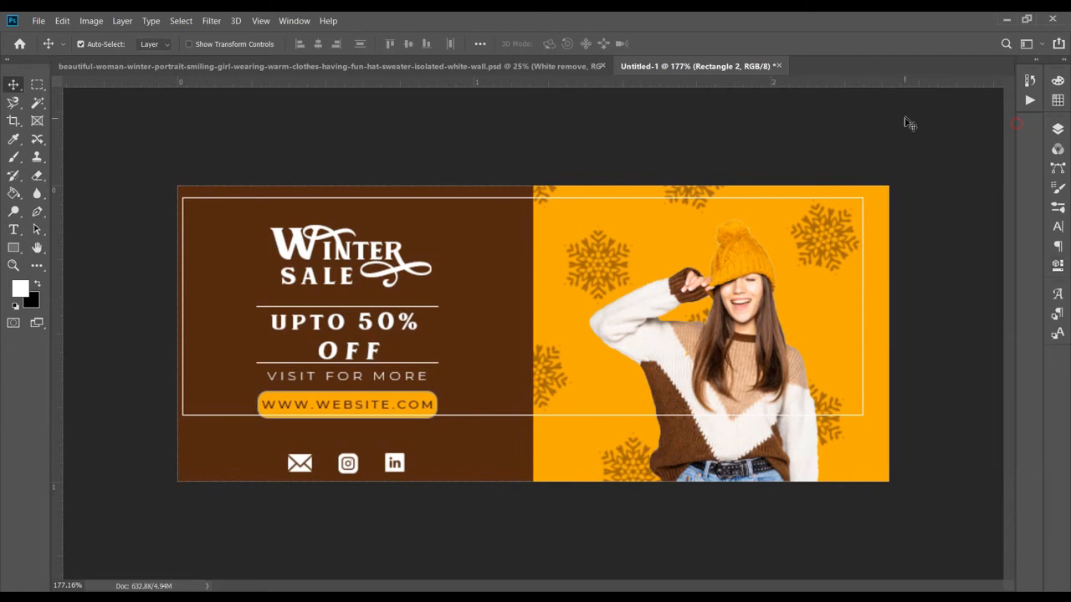
Step: Scale the outlined rectangle to 102.47% width and 102.26% height, centred horizontally on the banner at X 360 px
key("ctrl+t")
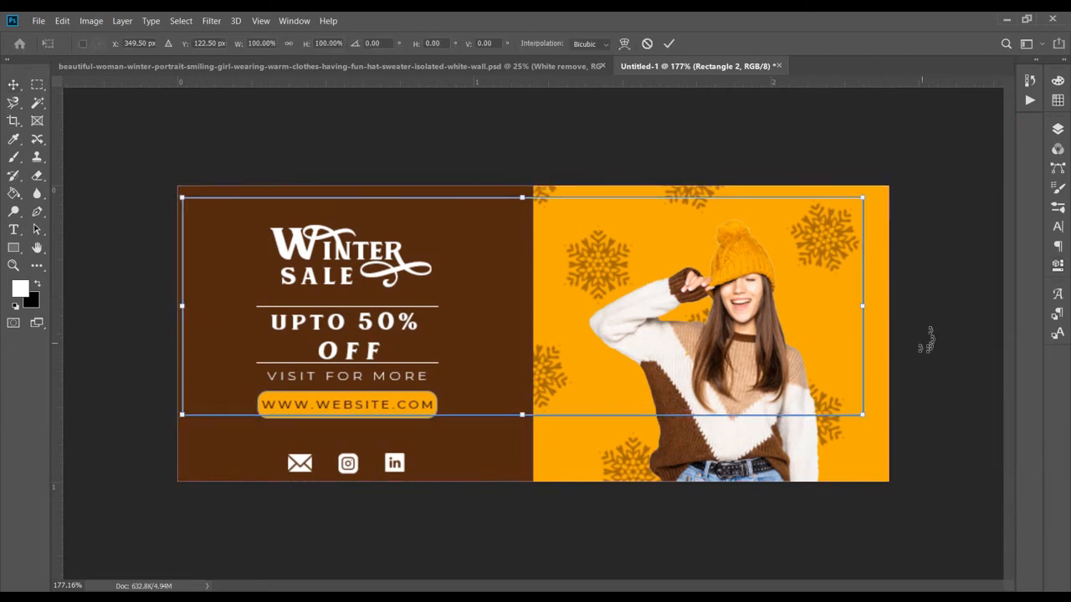
left_click_drag(863, 309, 879, 311)
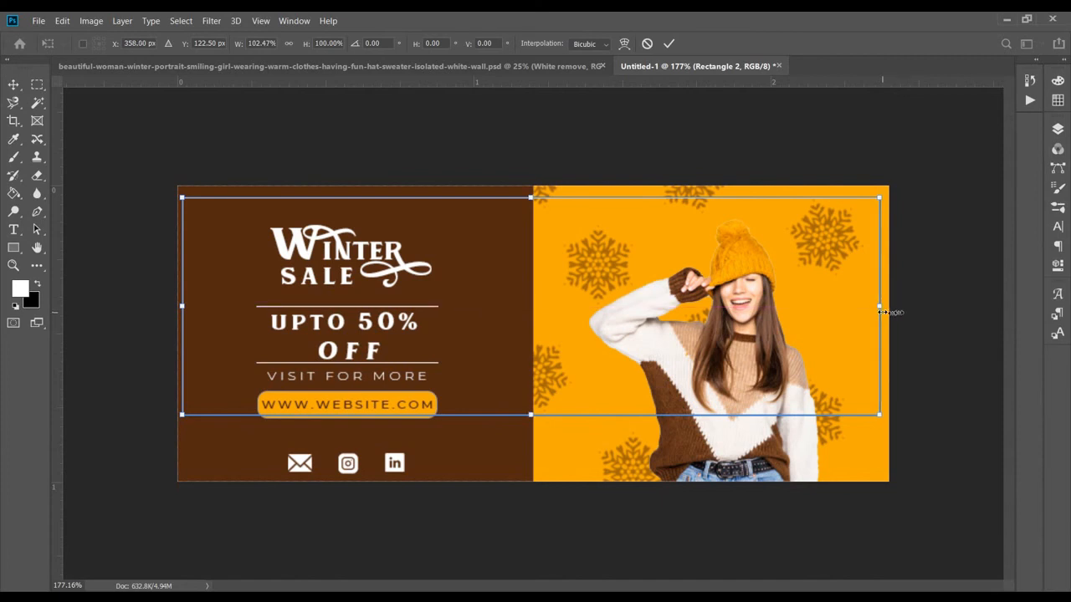
left_click_drag(536, 272, 546, 286)
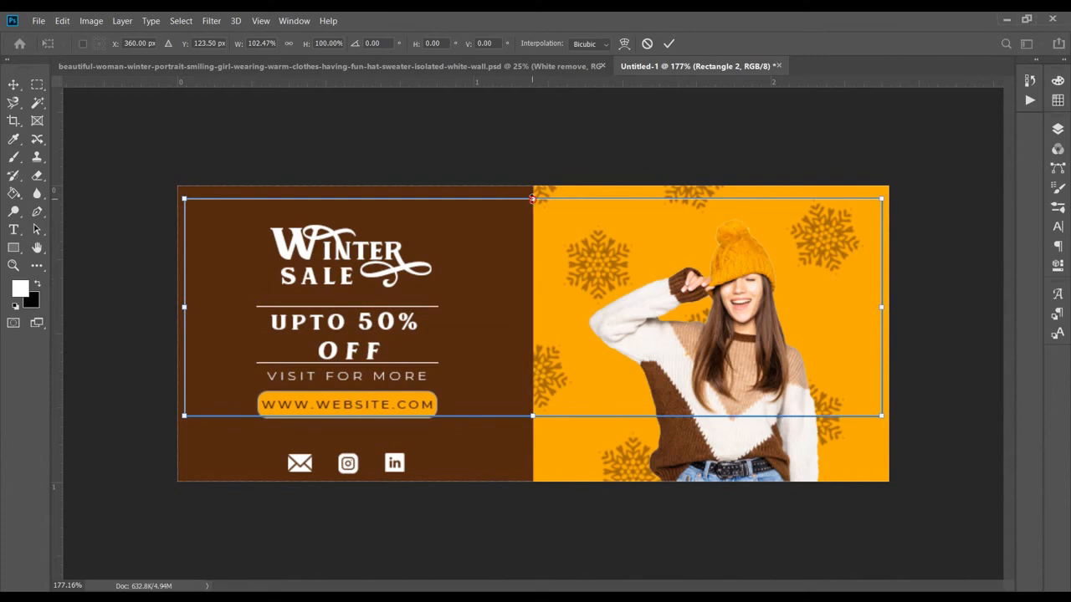
left_click_drag(532, 199, 532, 194)
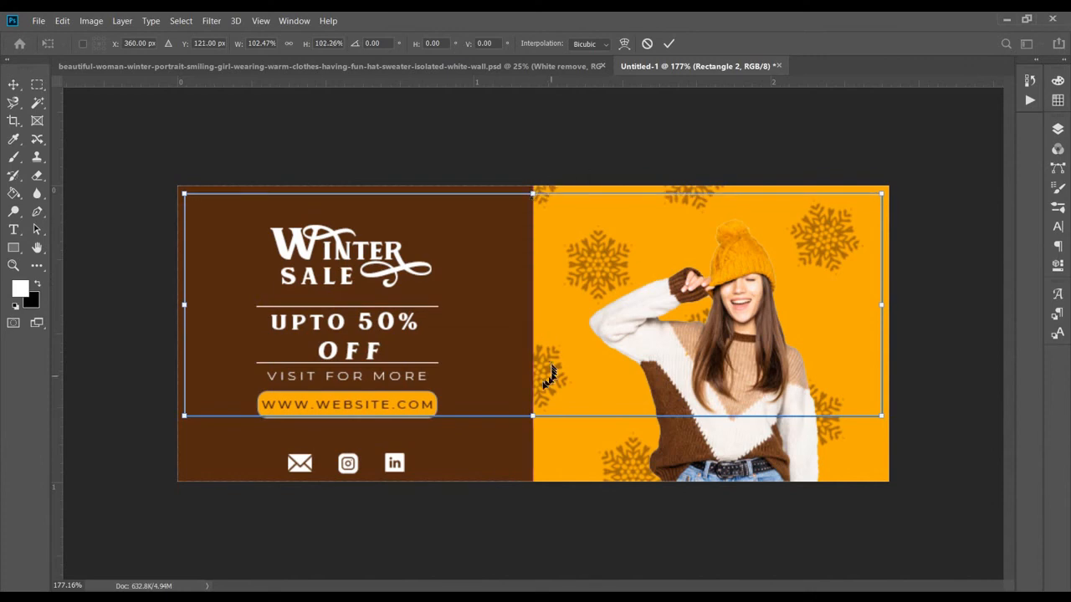
Step: Stretch the outlined rectangle to 132.13% height centred at Y 151 px, framing the banner just inside its edges, and apply the transform
left_click_drag(534, 416, 554, 482)
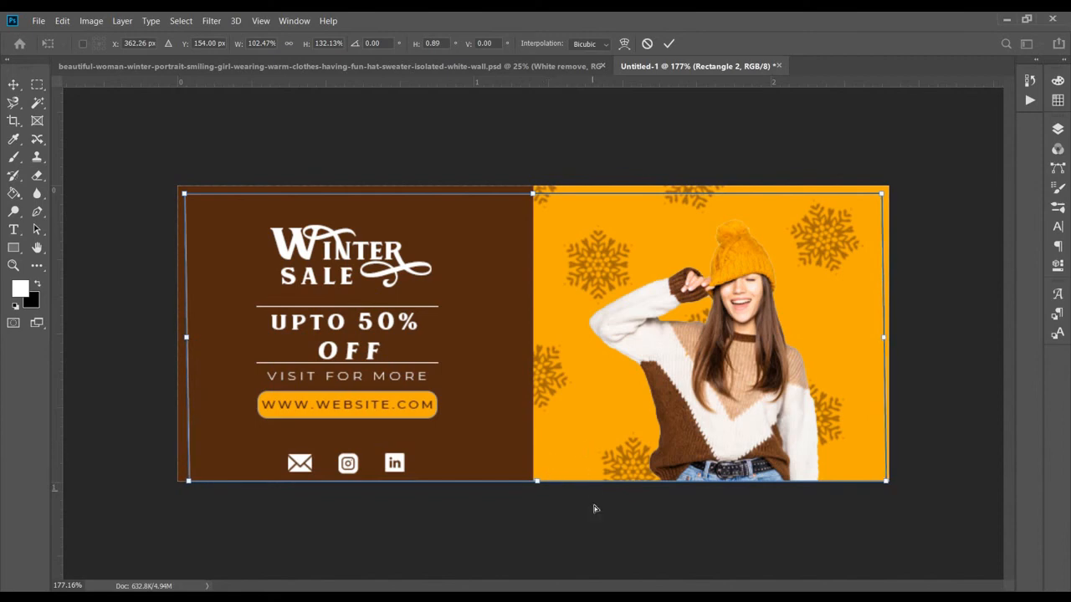
key("ctrl+z")
scroll(521, 438, "up", 2)
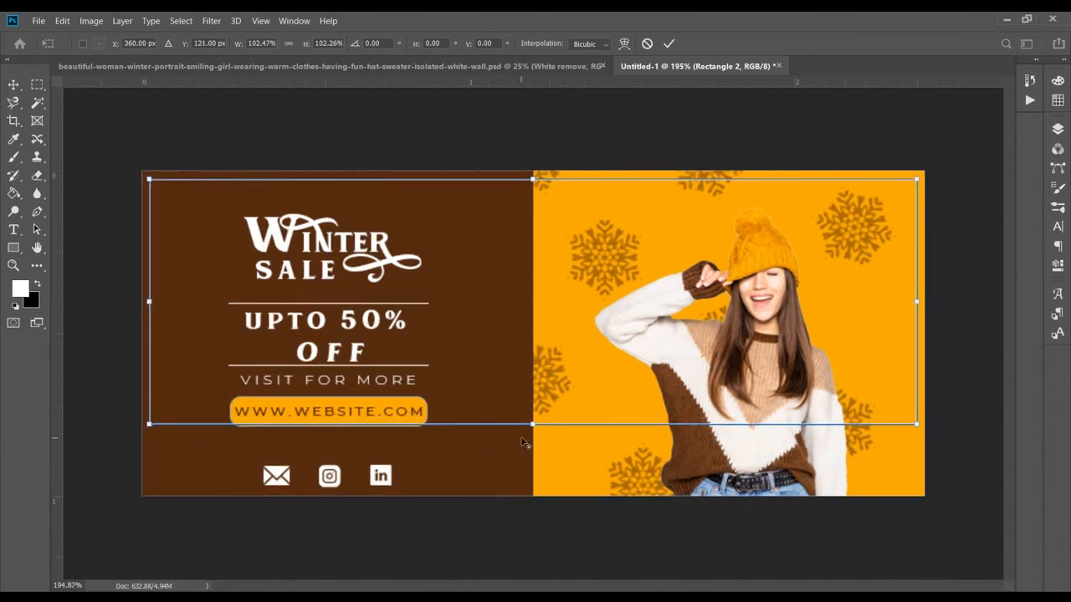
left_click_drag(534, 432, 533, 512)
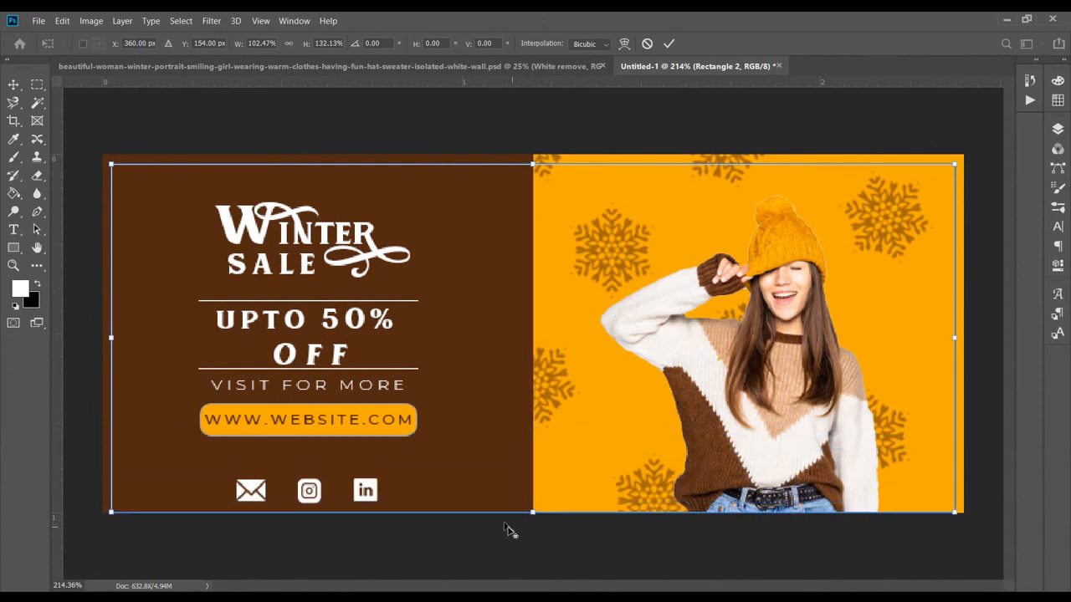
scroll(511, 530, "up", 7)
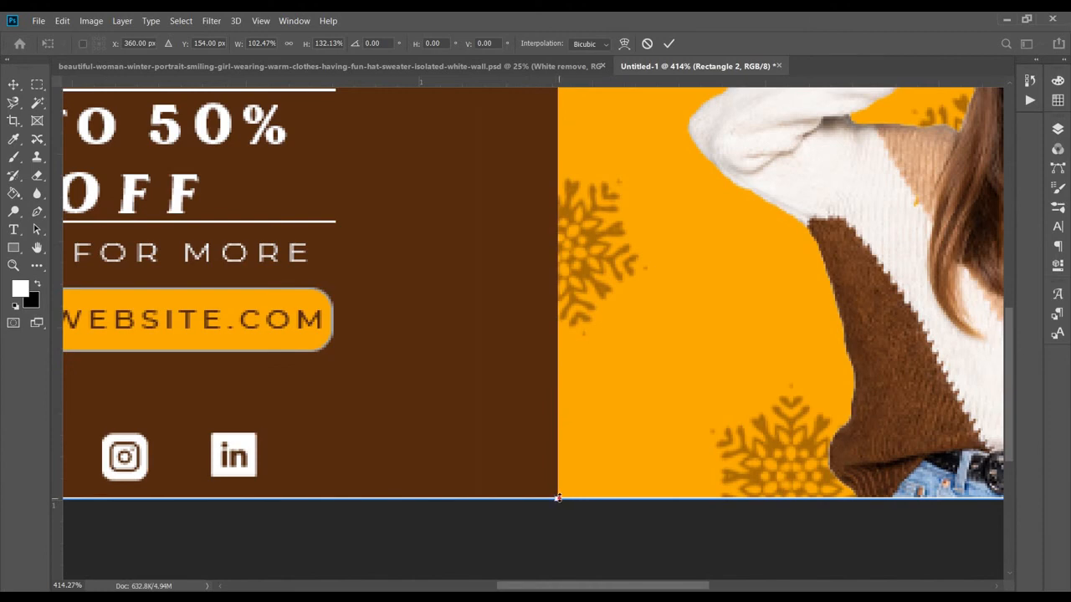
left_click_drag(558, 498, 560, 494)
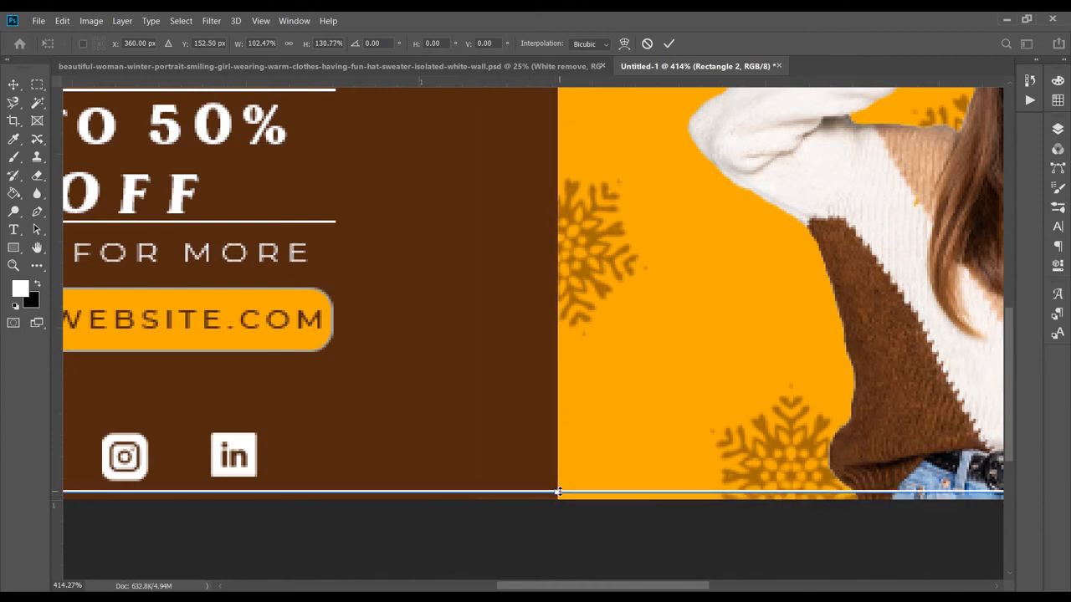
scroll(560, 468, "down", 7)
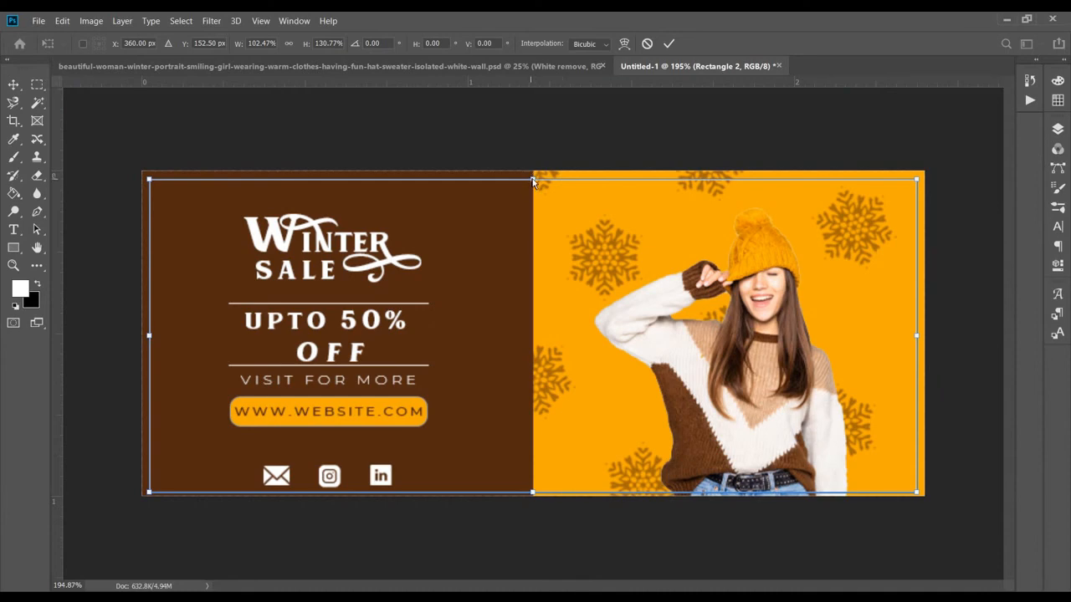
left_click_drag(533, 178, 533, 176)
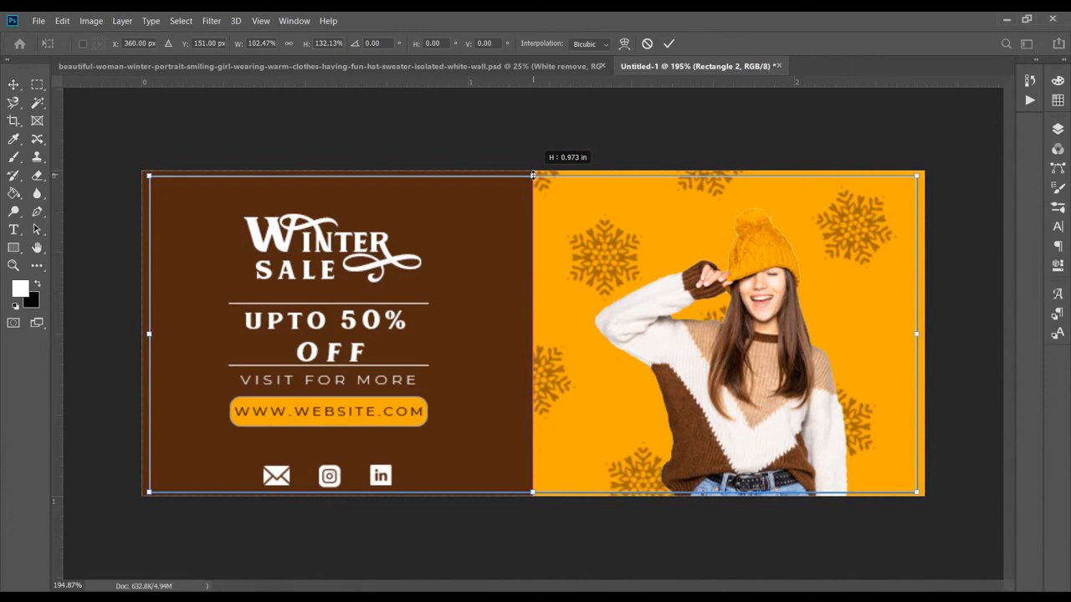
left_click_drag(533, 175, 532, 175)
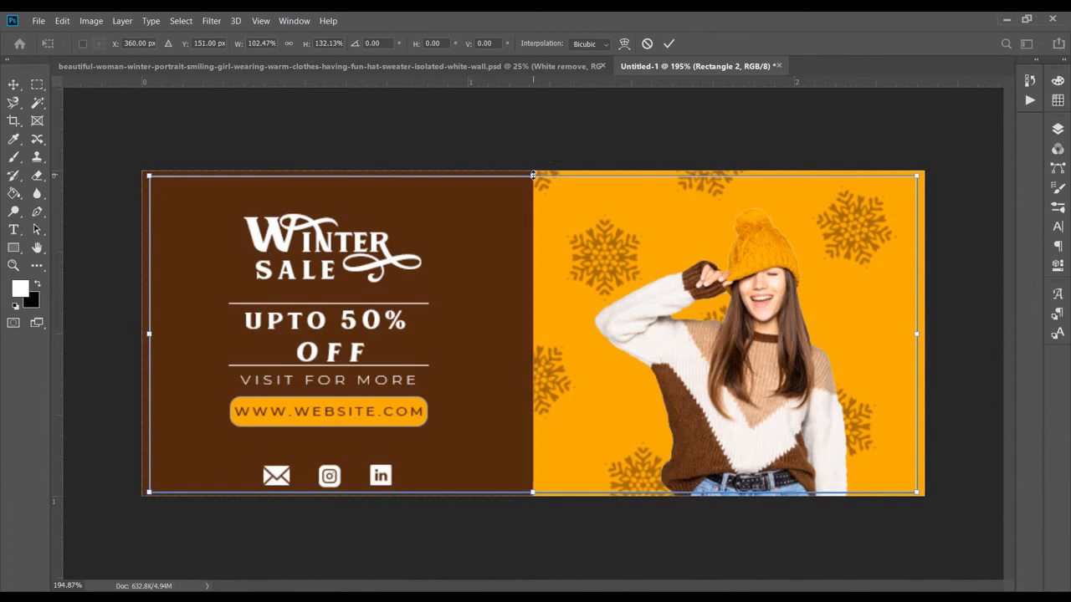
left_click(671, 44)
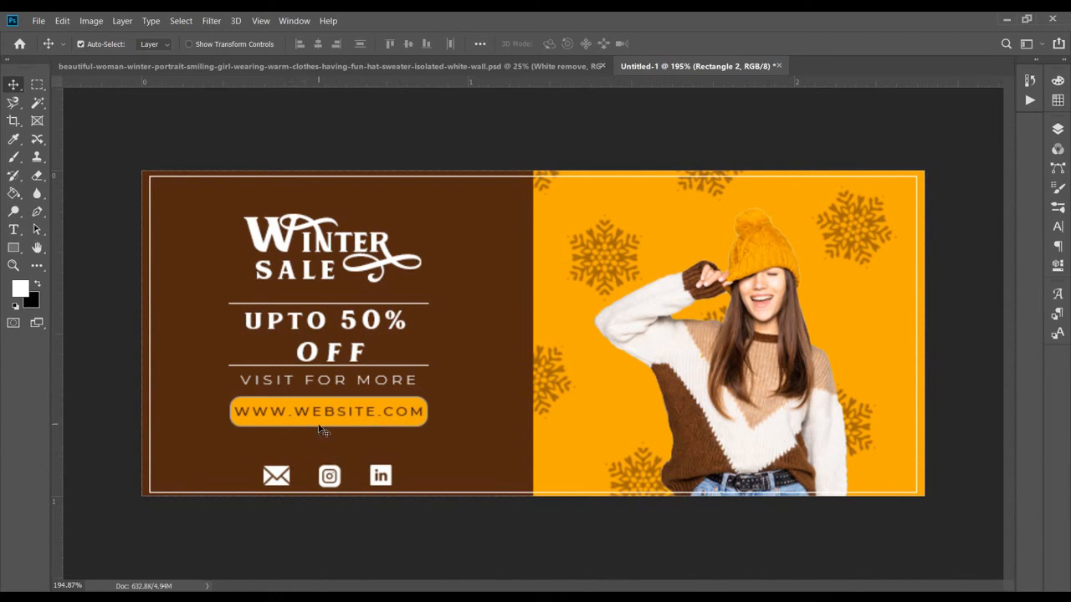
Step: Move the website text and its rounded button down together, closer to the social icons
left_click(1057, 129)
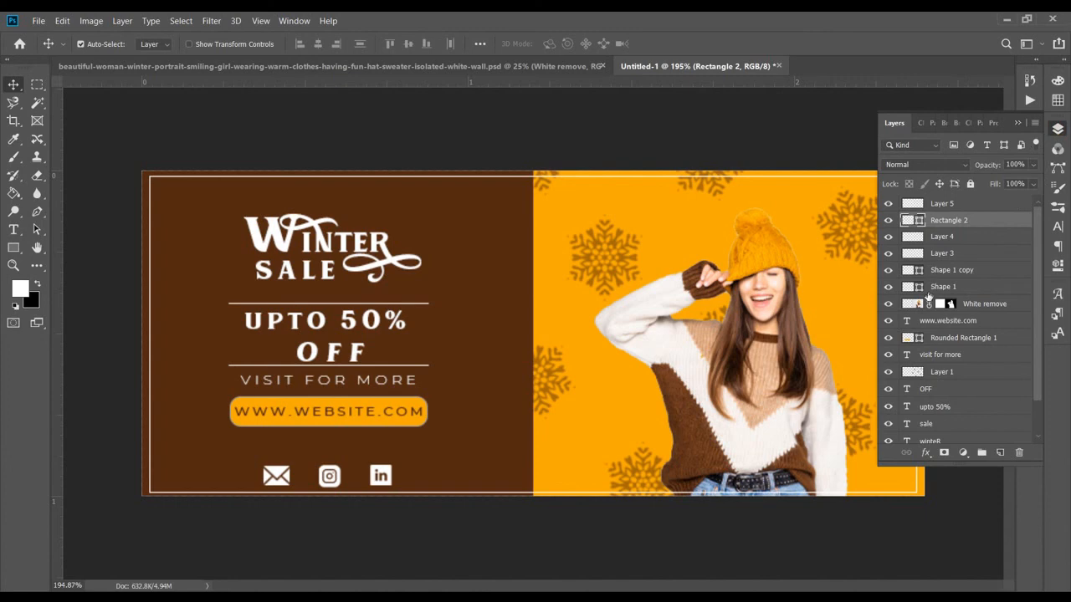
left_click(938, 323)
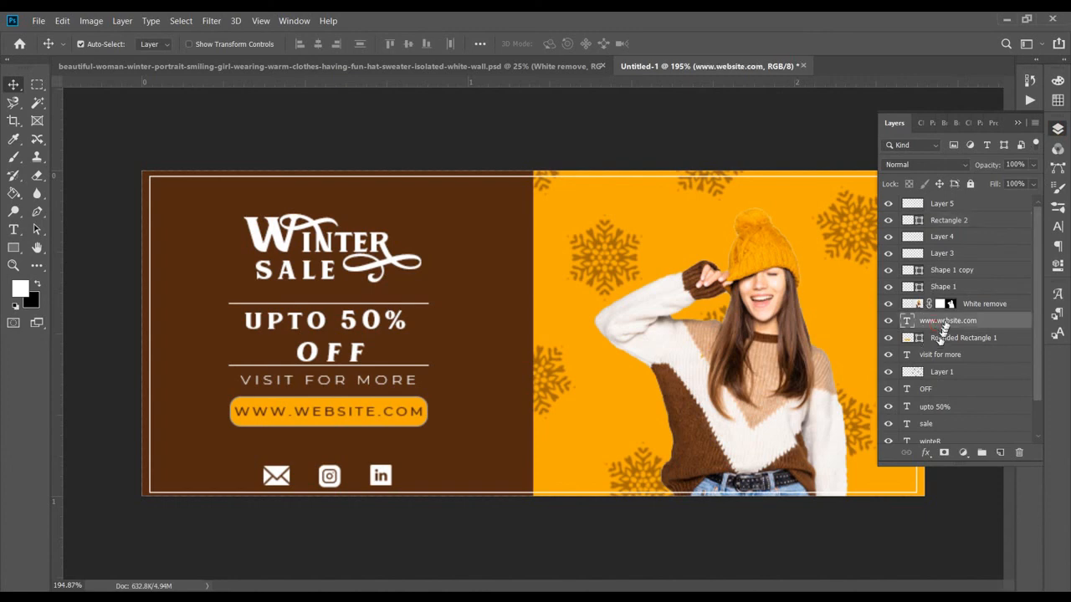
left_click(943, 338, "ctrl")
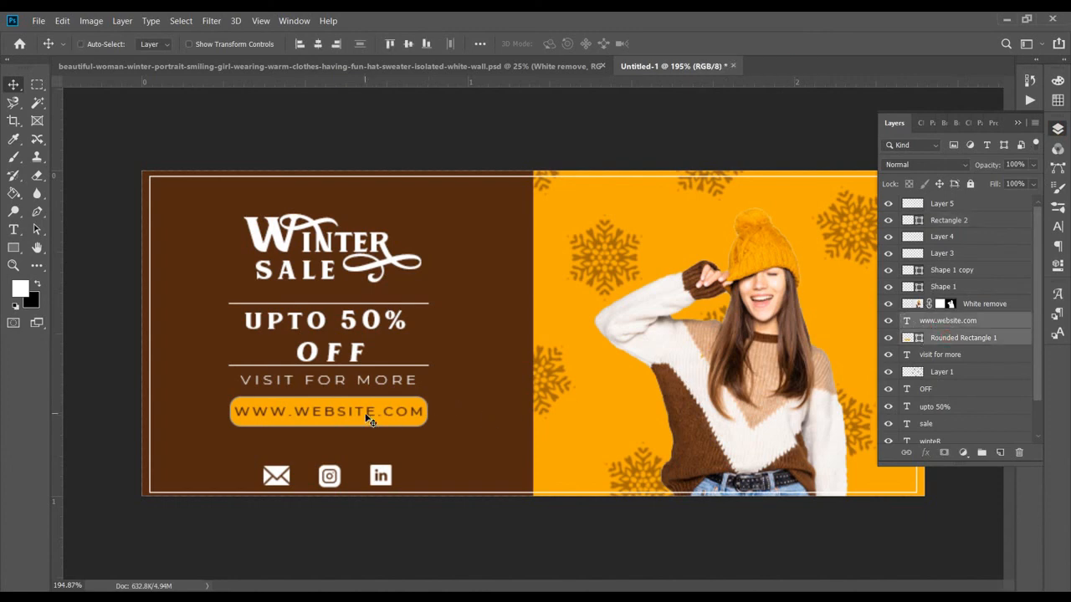
key("ctrl")
left_click_drag(371, 424, 375, 433)
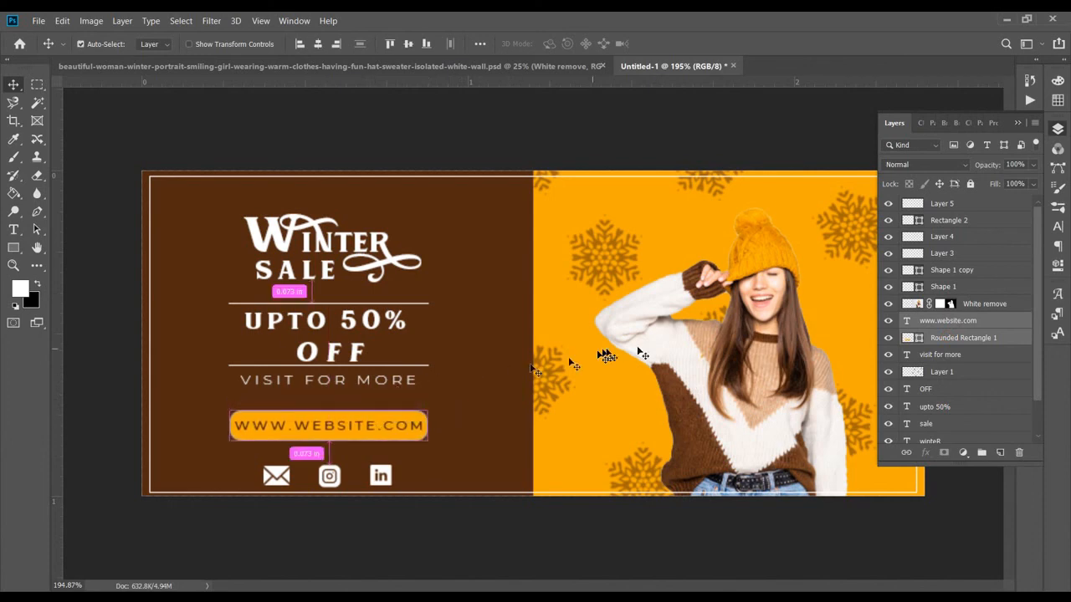
Step: Move the VISIT FOR MORE text straight down by about 0.04 in, just above the website button
left_click(387, 387, "ctrl")
left_click_drag(385, 389, 384, 399)
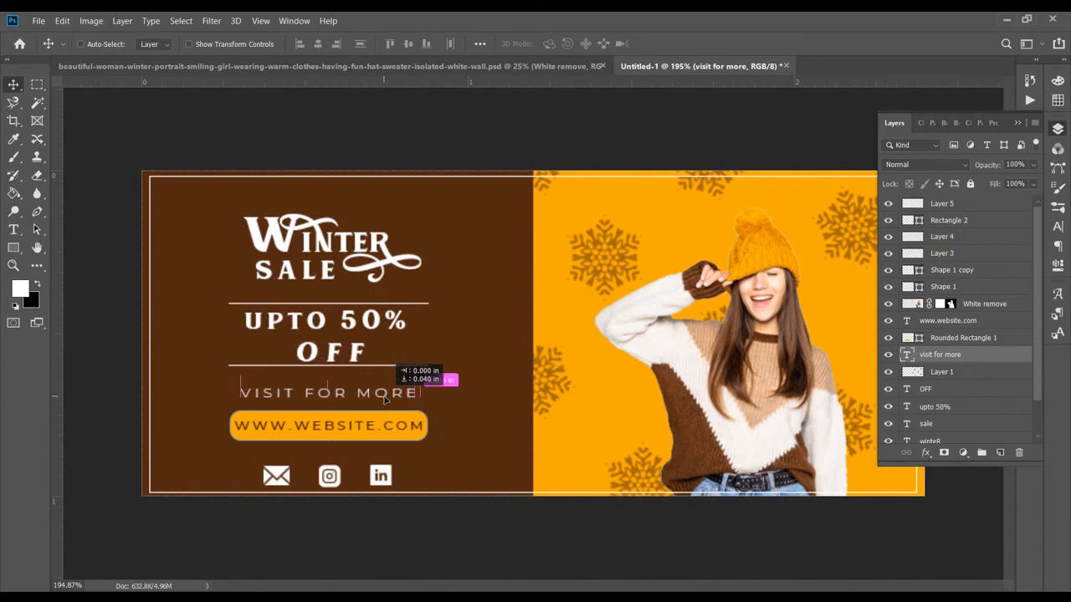
left_click_drag(385, 399, 386, 399)
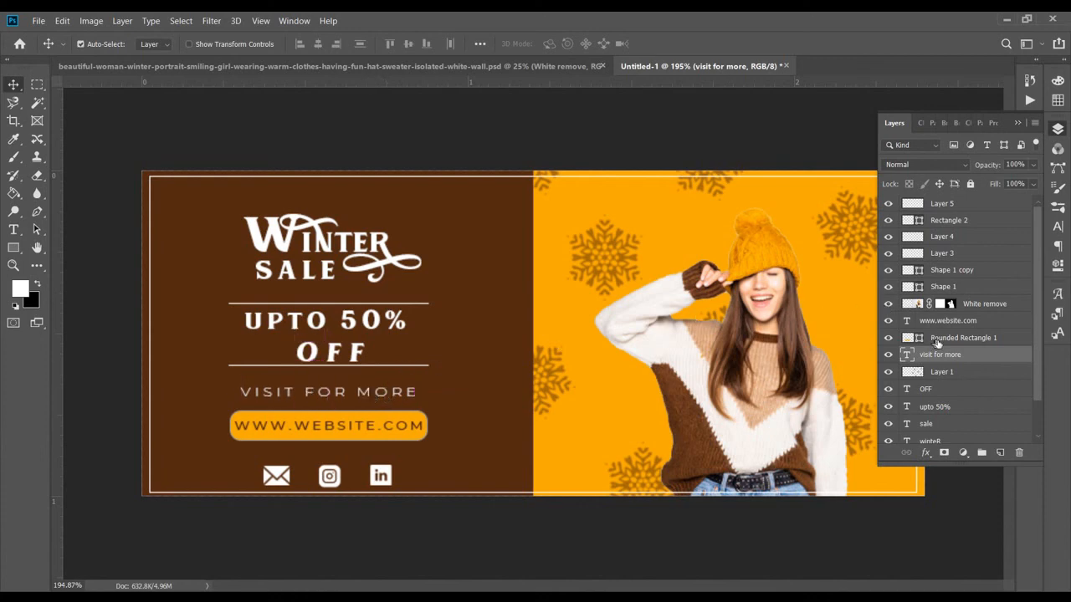
Step: Move the SALE, UPTO 50% and OFF texts down together with the two divider lines, bringing the lower line just above VISIT FOR MORE
scroll(935, 343, "down", 2)
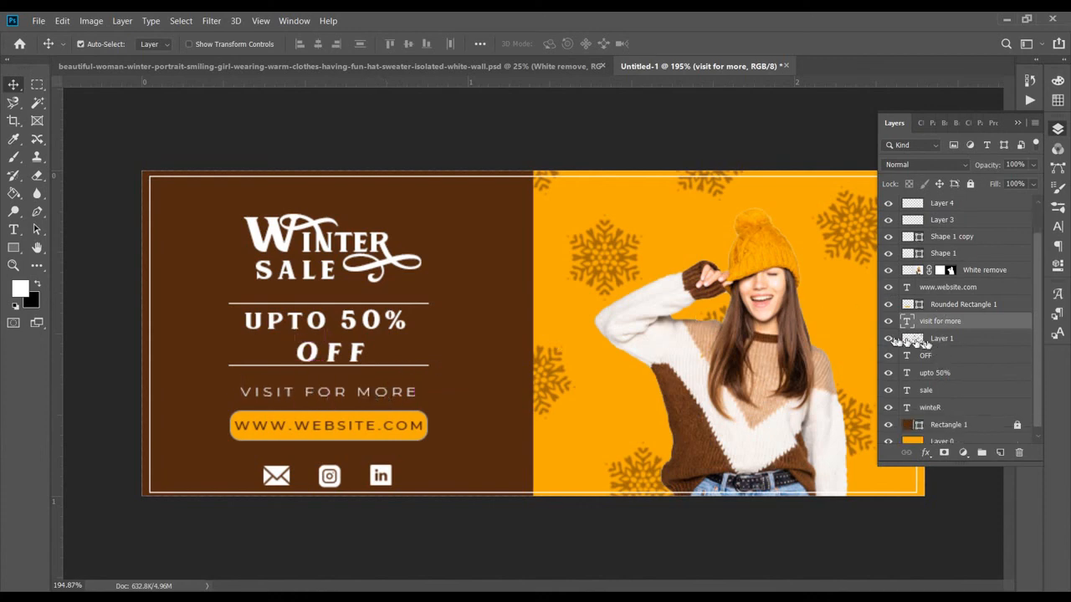
left_click_drag(918, 344, 933, 345)
left_click(948, 373)
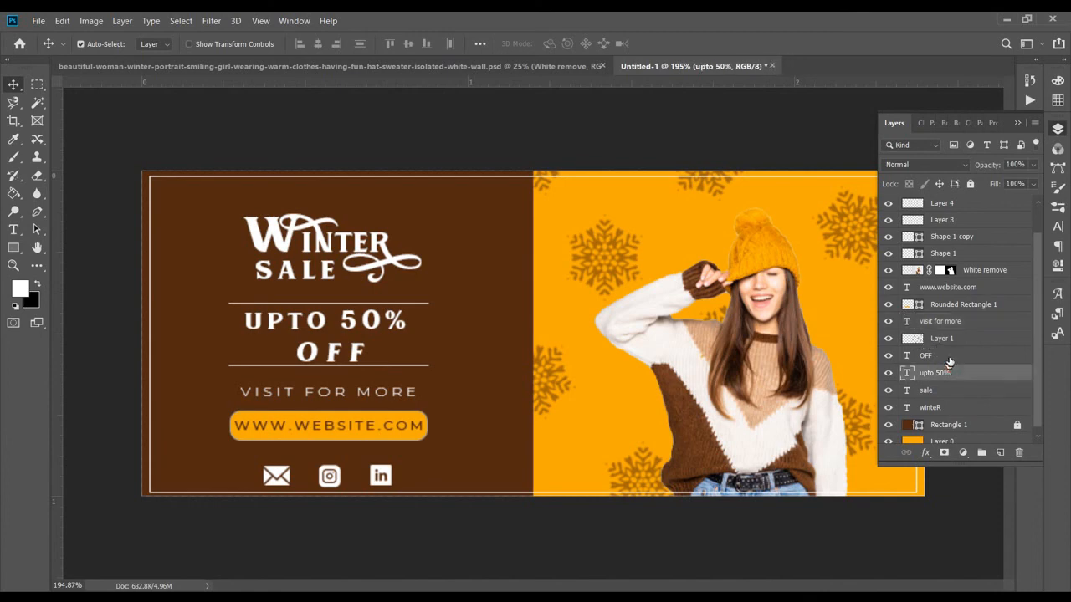
left_click(950, 356)
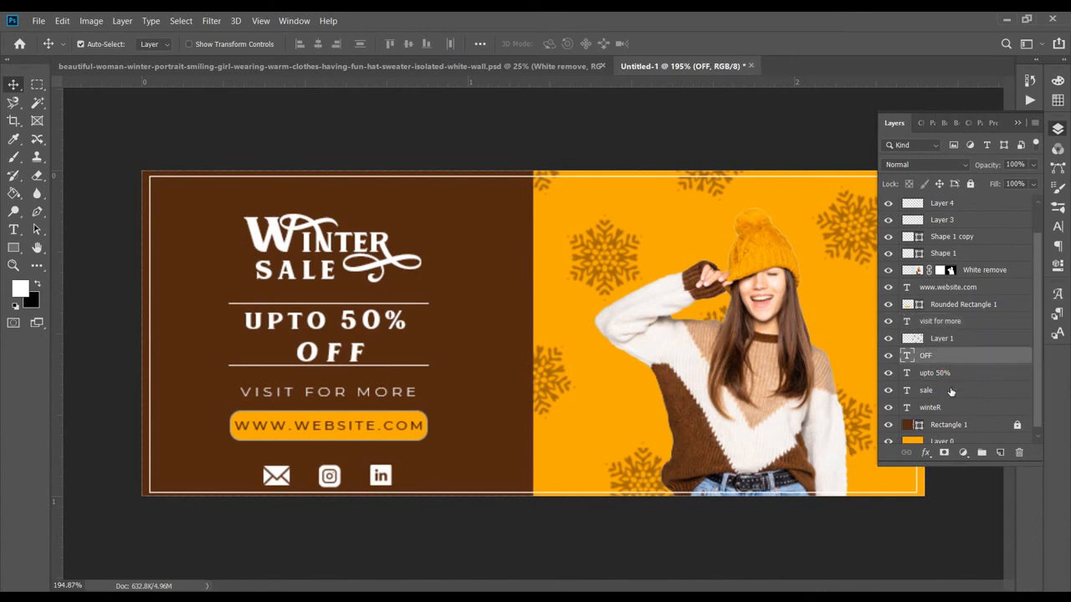
left_click(950, 392, "shift")
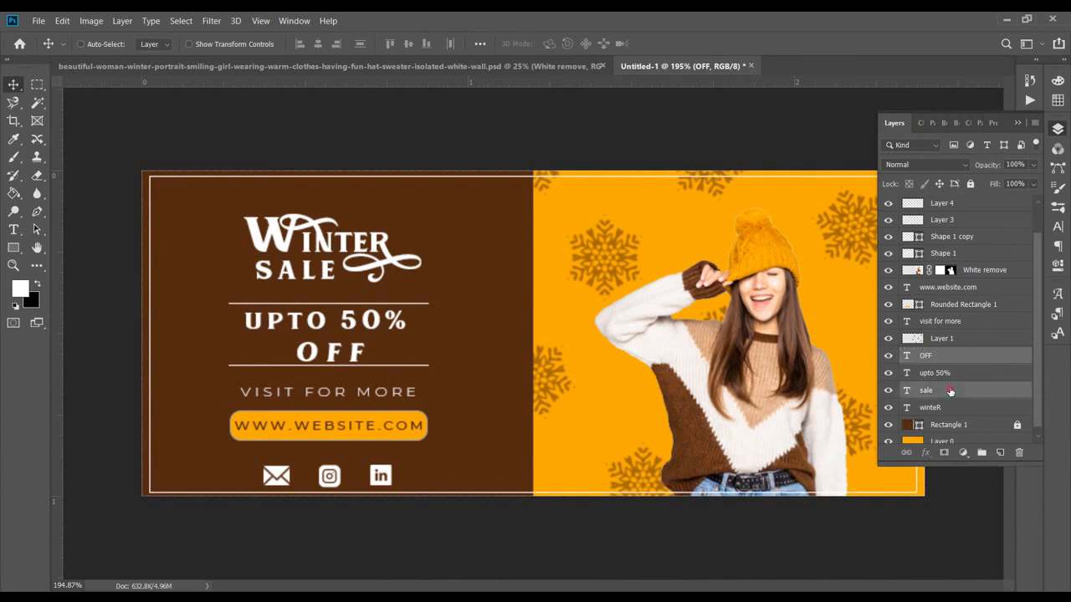
left_click_drag(950, 392, 964, 375)
left_click(961, 373, "ctrl")
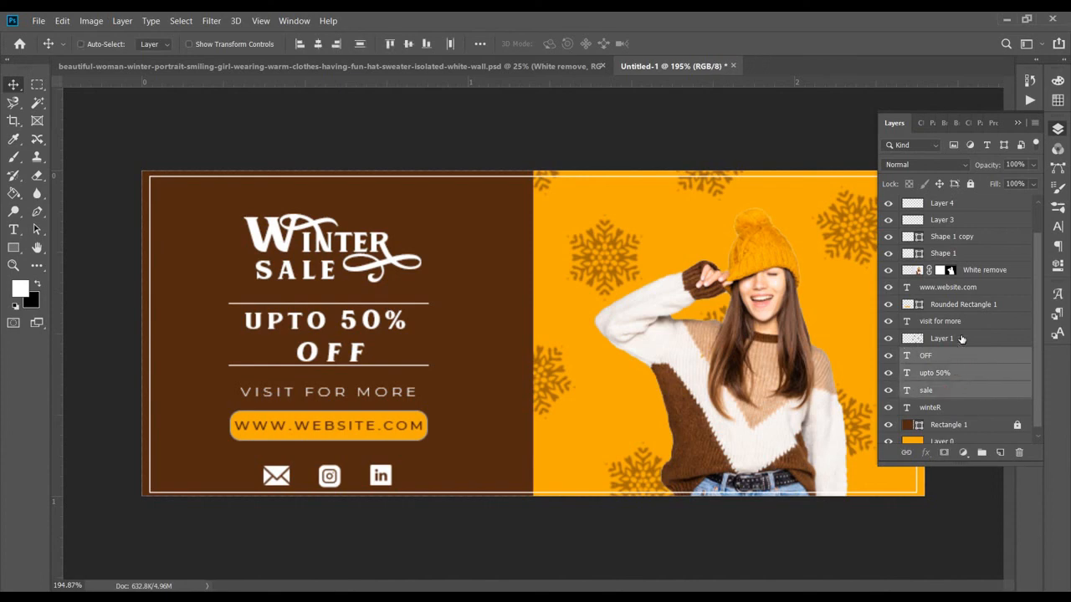
key("ctrl")
scroll(958, 365, "up", 1)
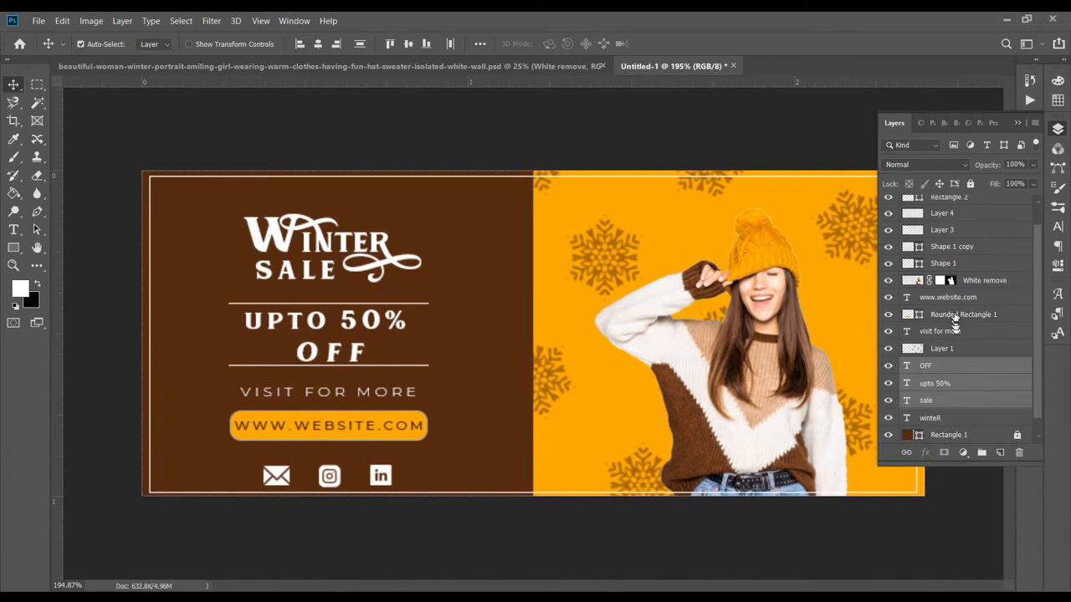
scroll(958, 266, "up", 1)
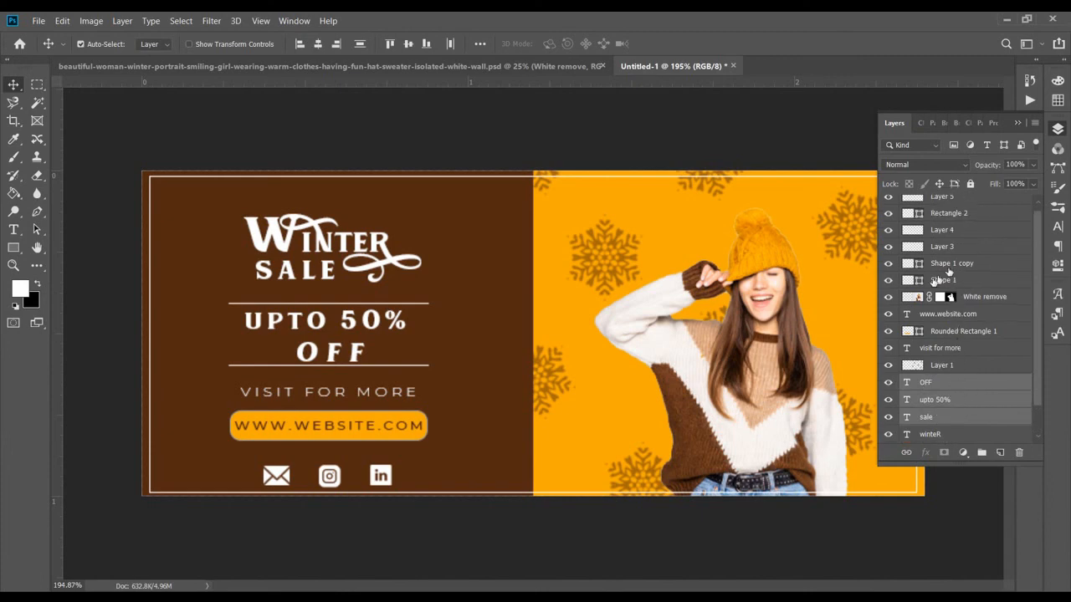
left_click(889, 281)
left_click(889, 280)
left_click(954, 266, "ctrl")
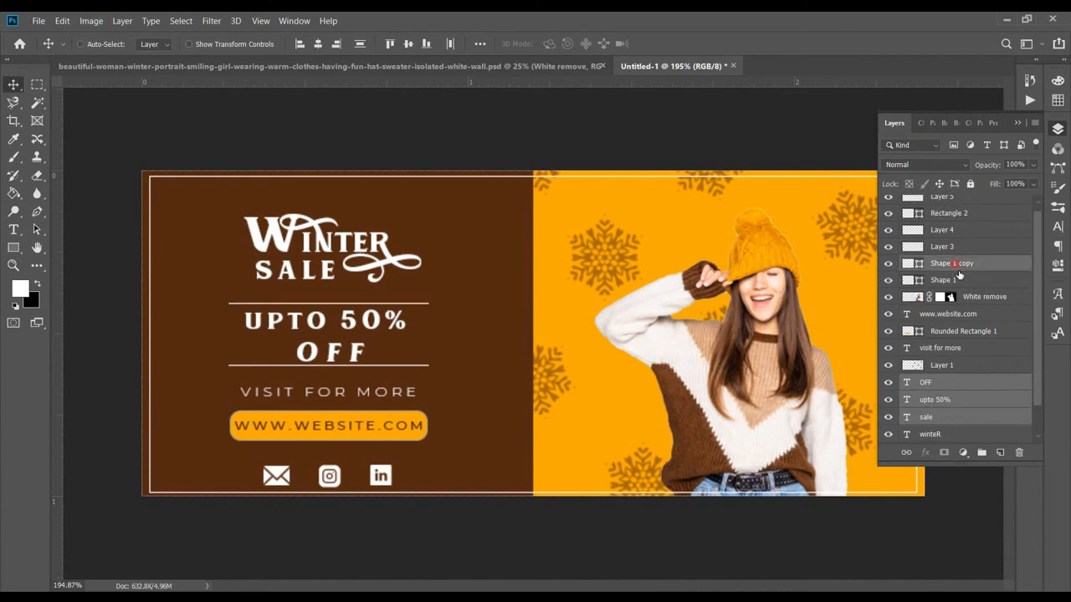
left_click(959, 270, "ctrl")
left_click(962, 265, "ctrl")
left_click(964, 280, "ctrl")
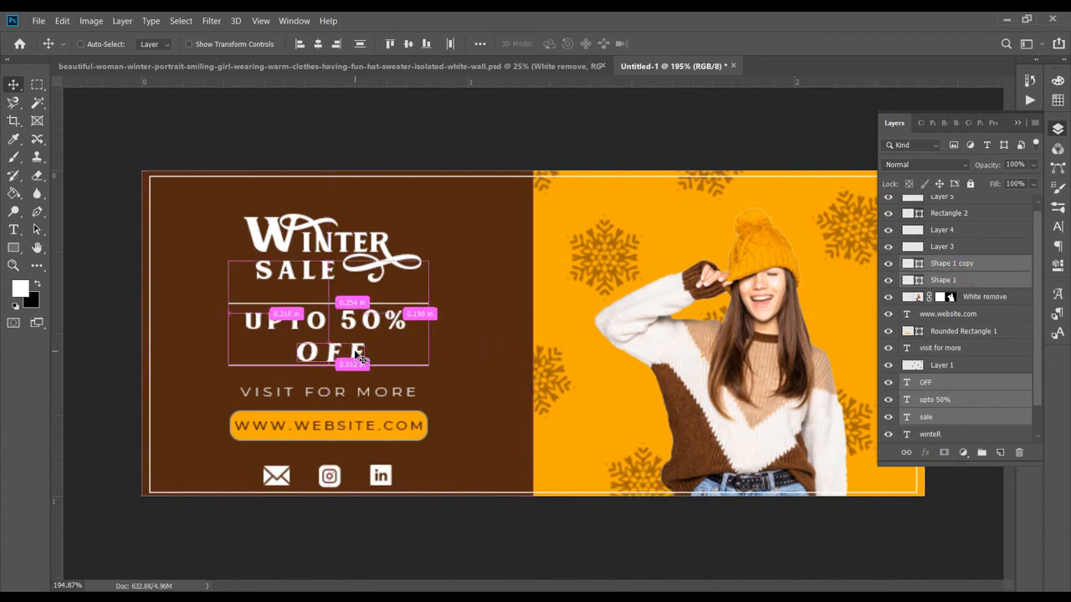
left_click_drag(358, 354, 361, 369)
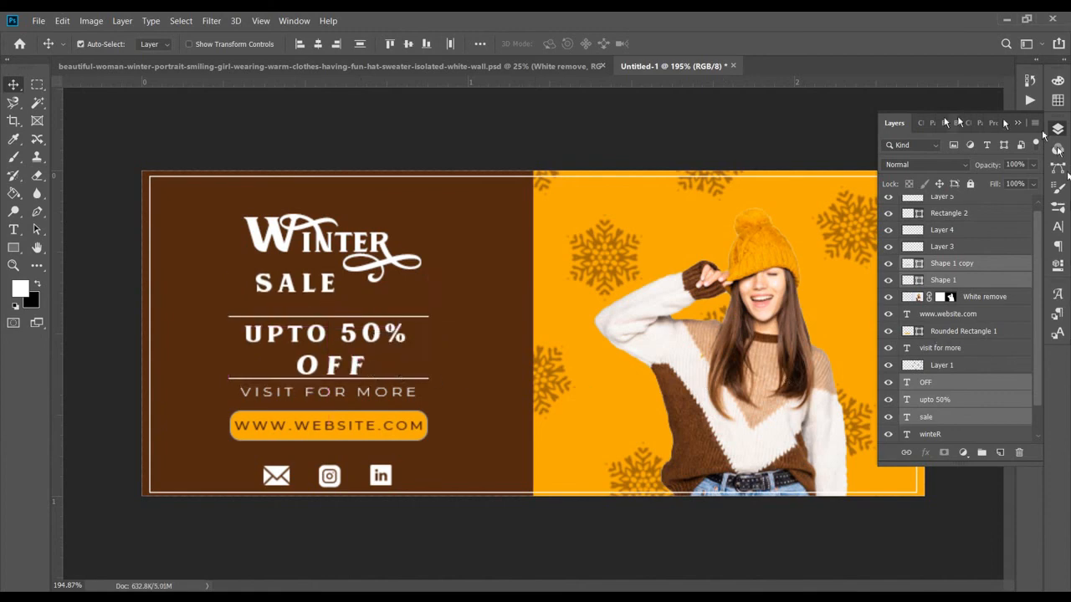
left_click(378, 247)
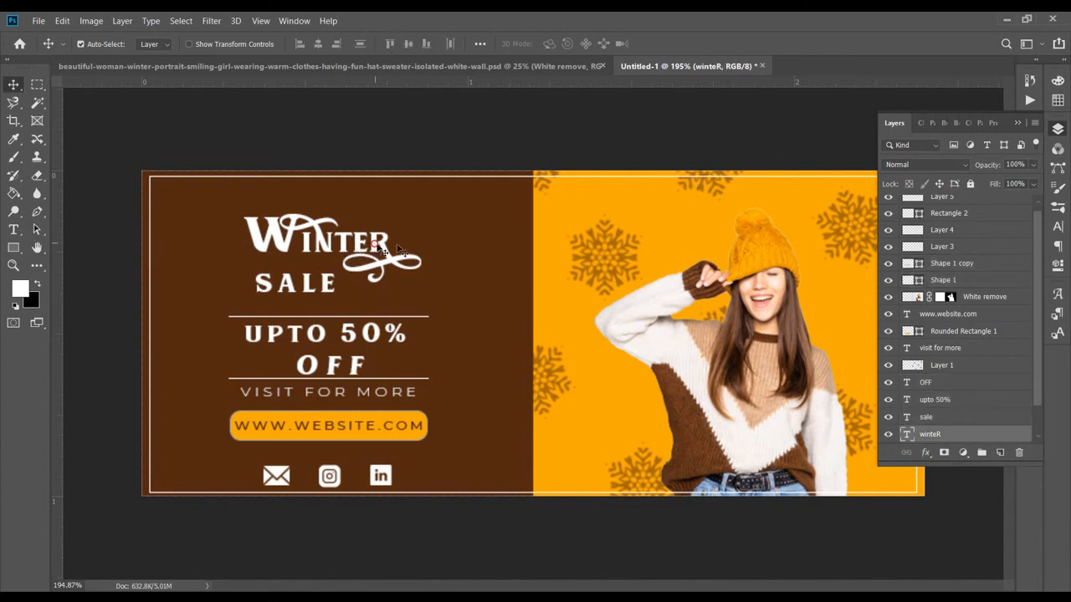
key("ctrl+t")
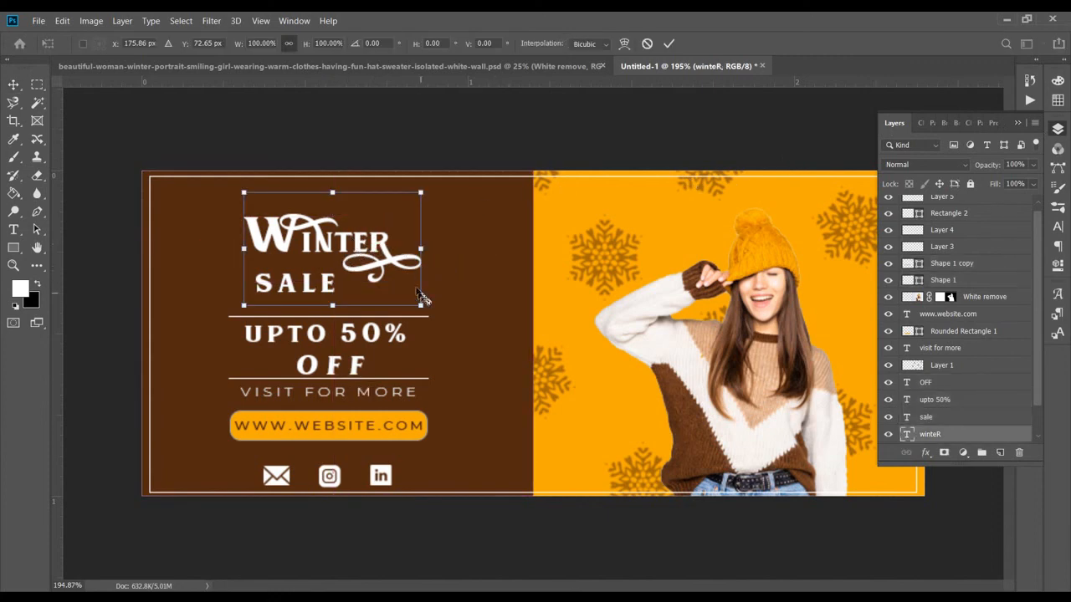
left_click(648, 44)
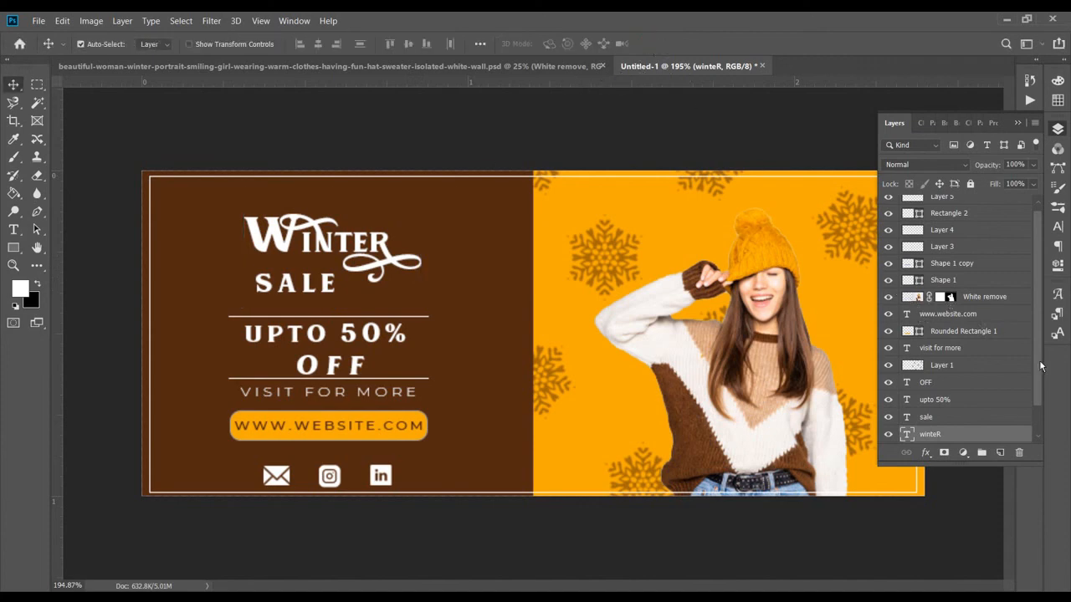
Step: Scale the WINTER text to 125.44% and move it down to Y 82.91 px, closer to SALE, and apply the transform
key("ctrl+t")
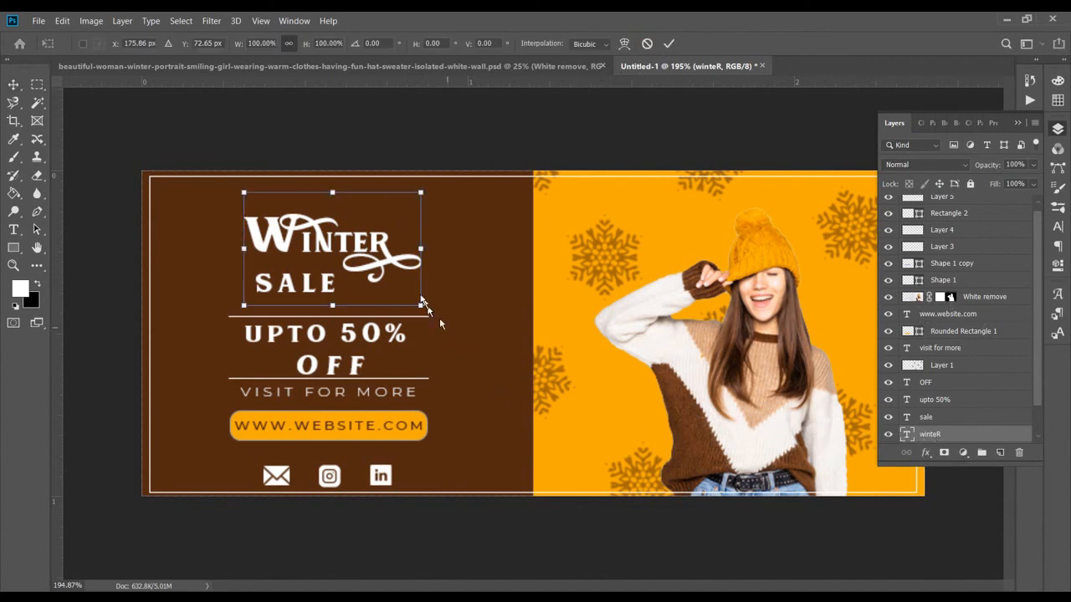
left_click_drag(417, 305, 441, 322)
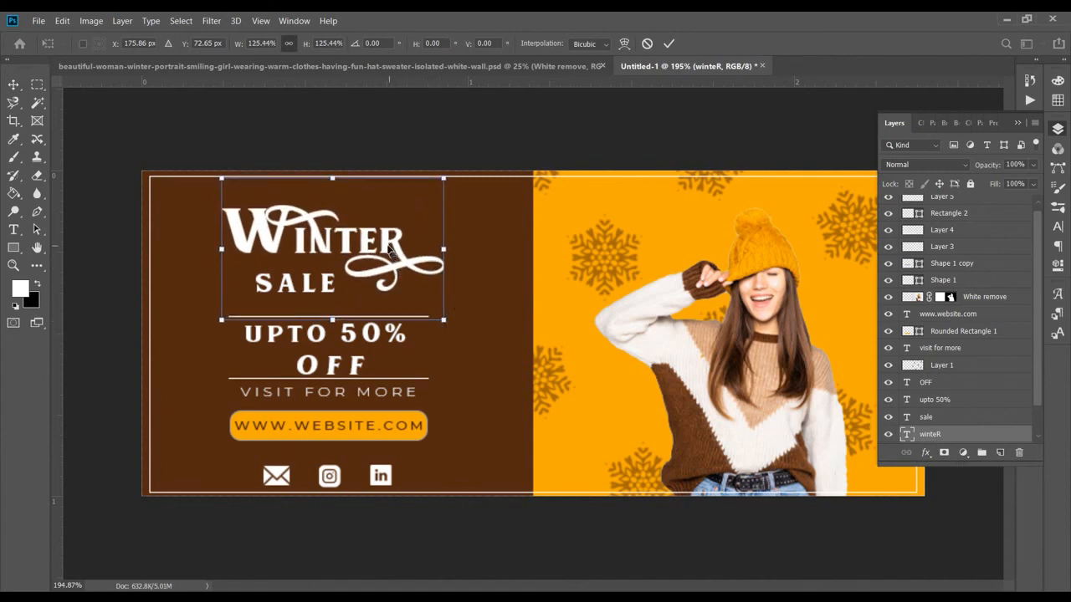
left_click_drag(388, 247, 391, 257)
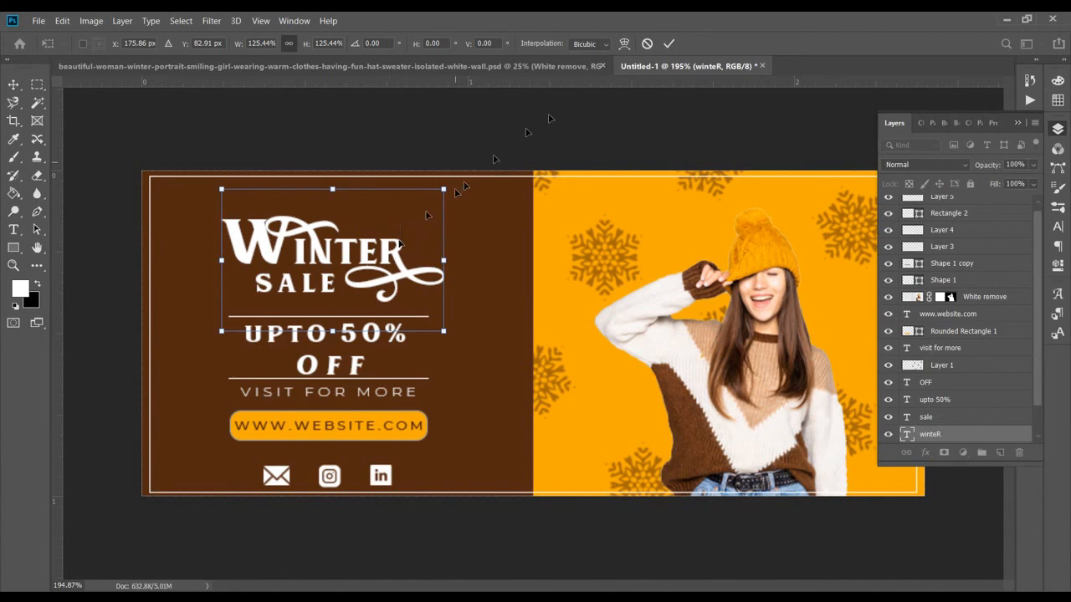
left_click(669, 43)
scroll(442, 353, "down", 3)
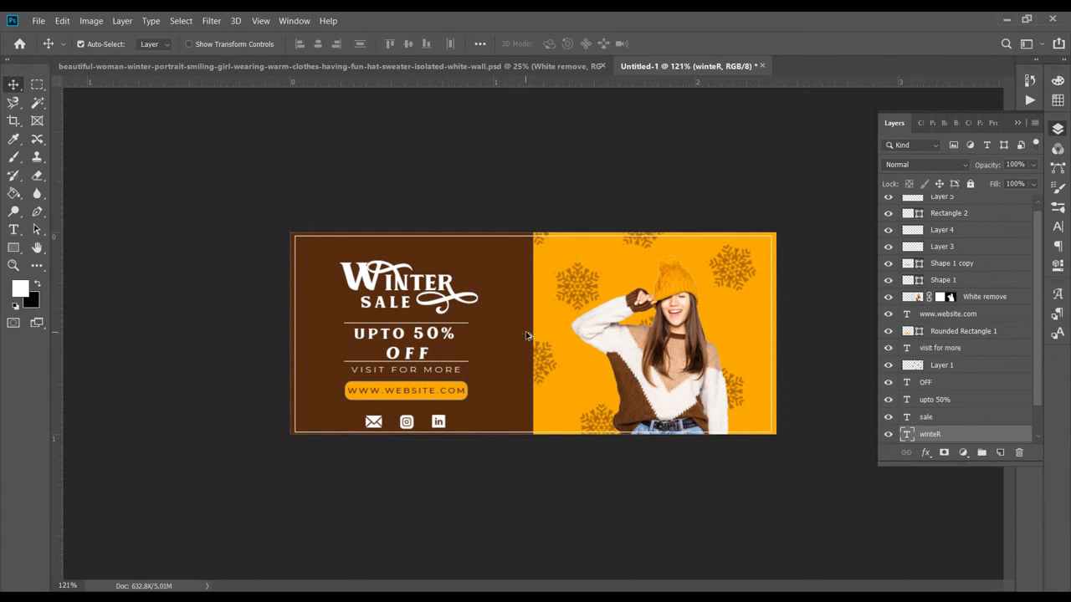
scroll(527, 335, "down", 1)
scroll(527, 336, "up", 3)
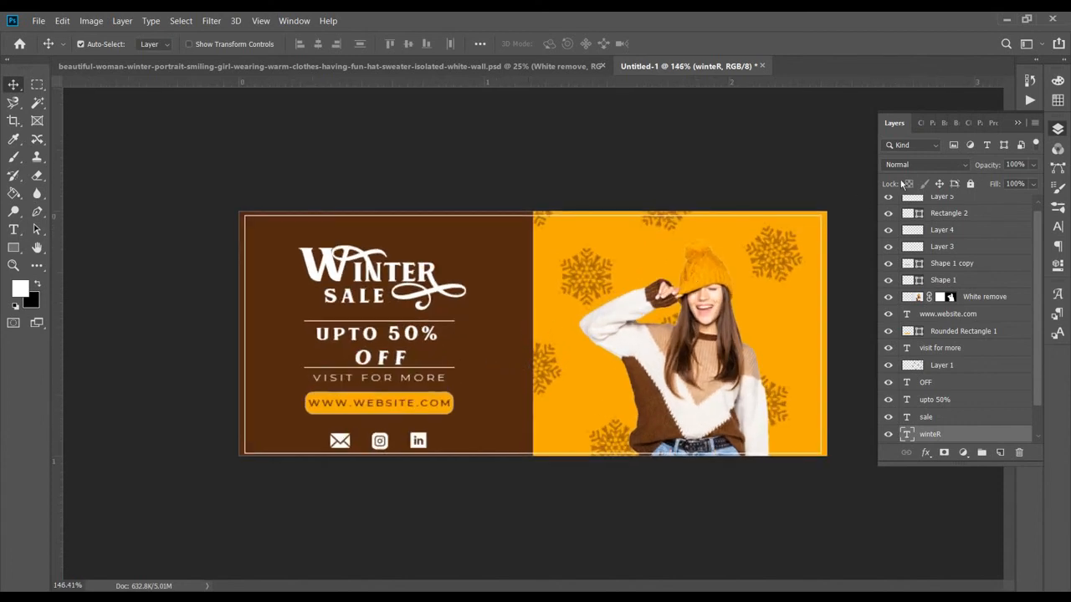
left_click(1017, 123)
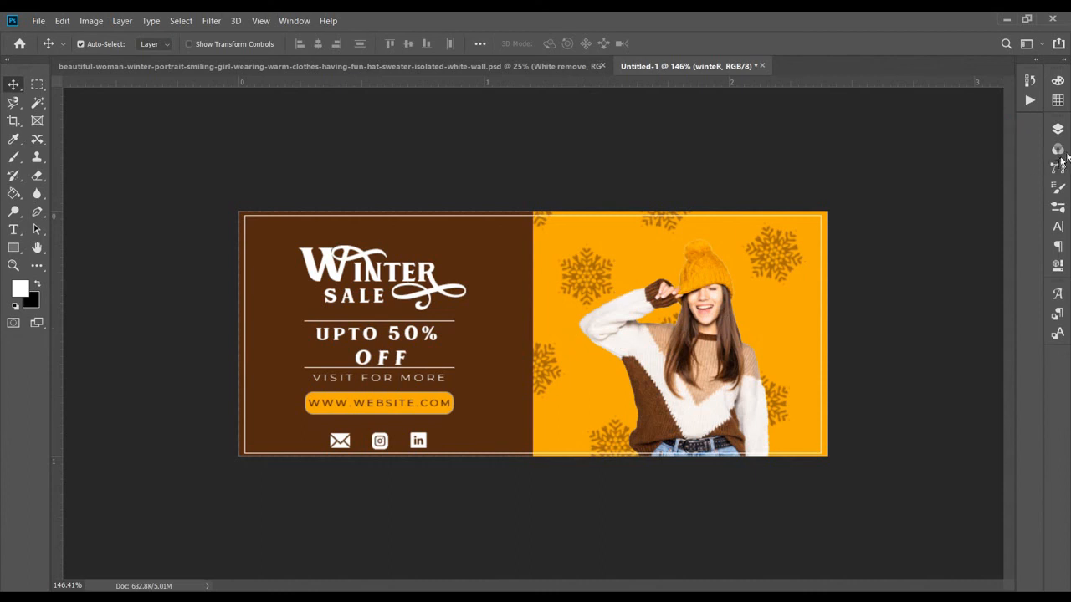
Step: Give the orange rounded rectangle behind the website text a white 1 px stroke
left_click(1057, 129)
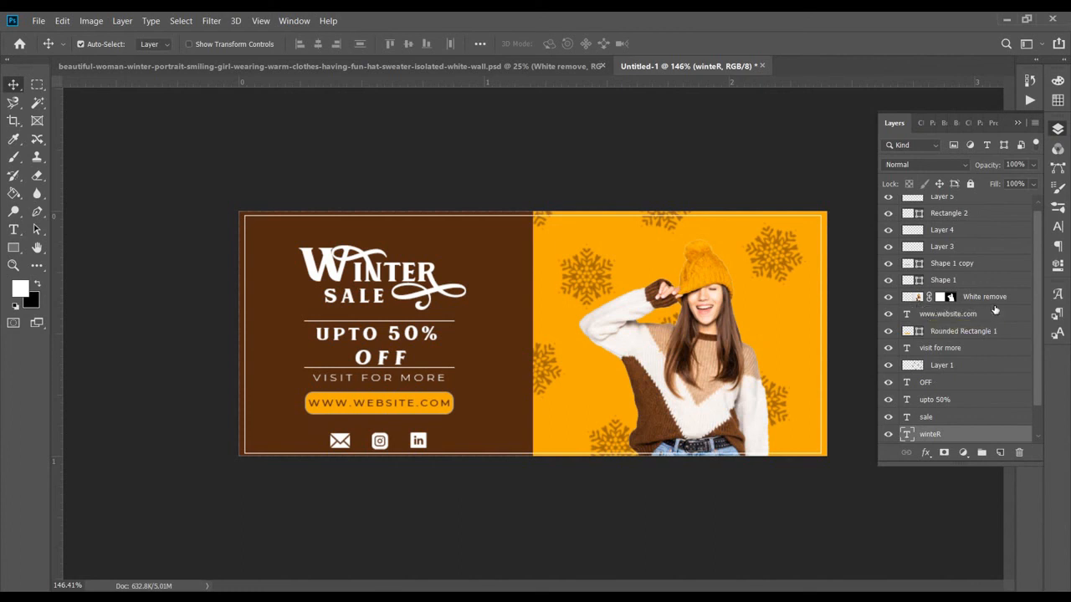
left_click(13, 248)
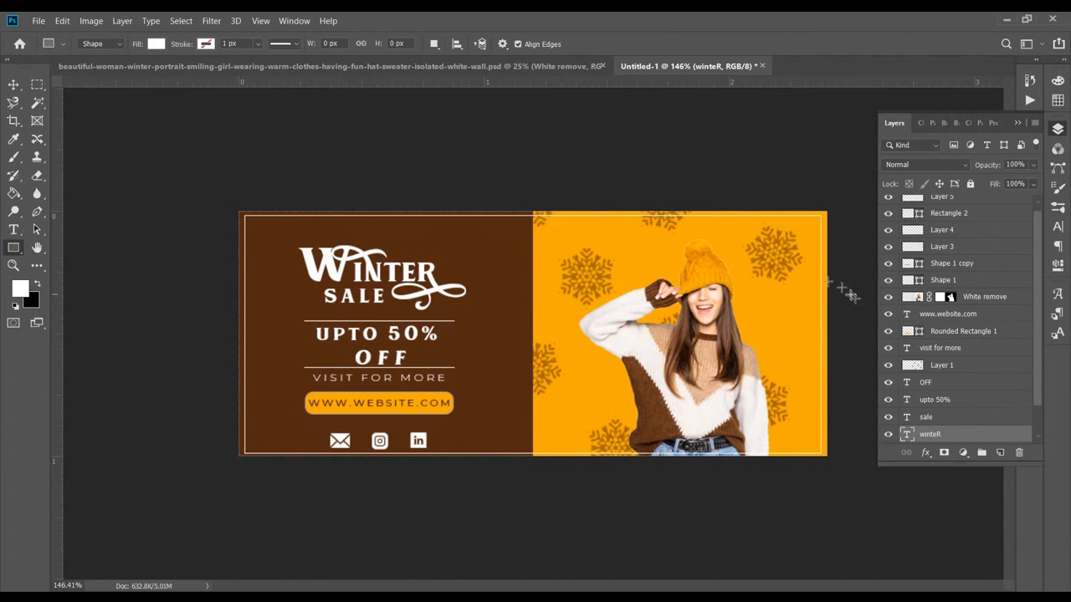
left_click(890, 331)
left_click(890, 331)
left_click(946, 334)
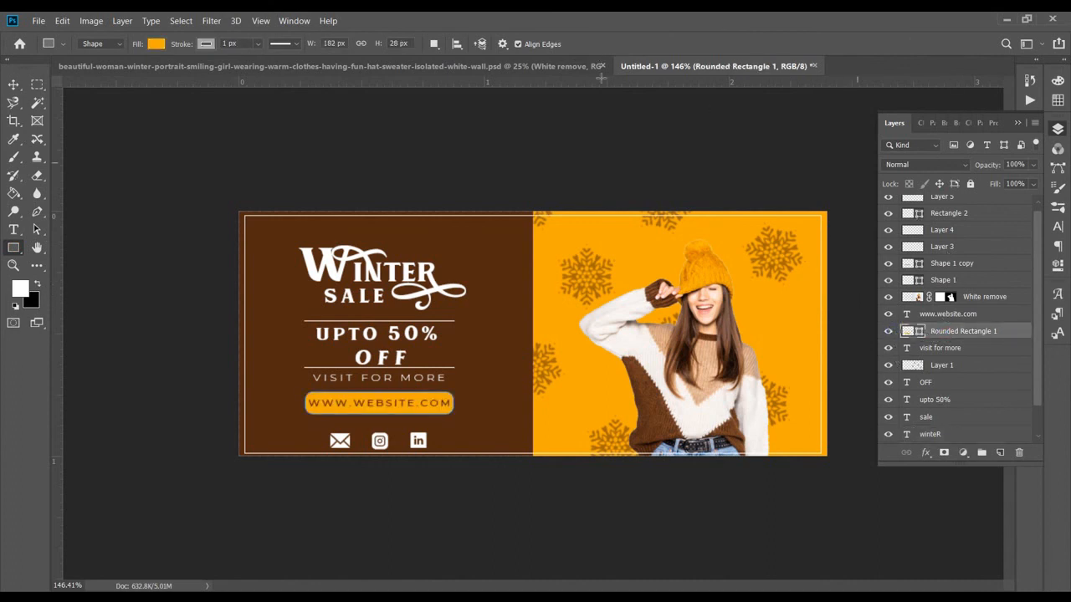
left_click(206, 44)
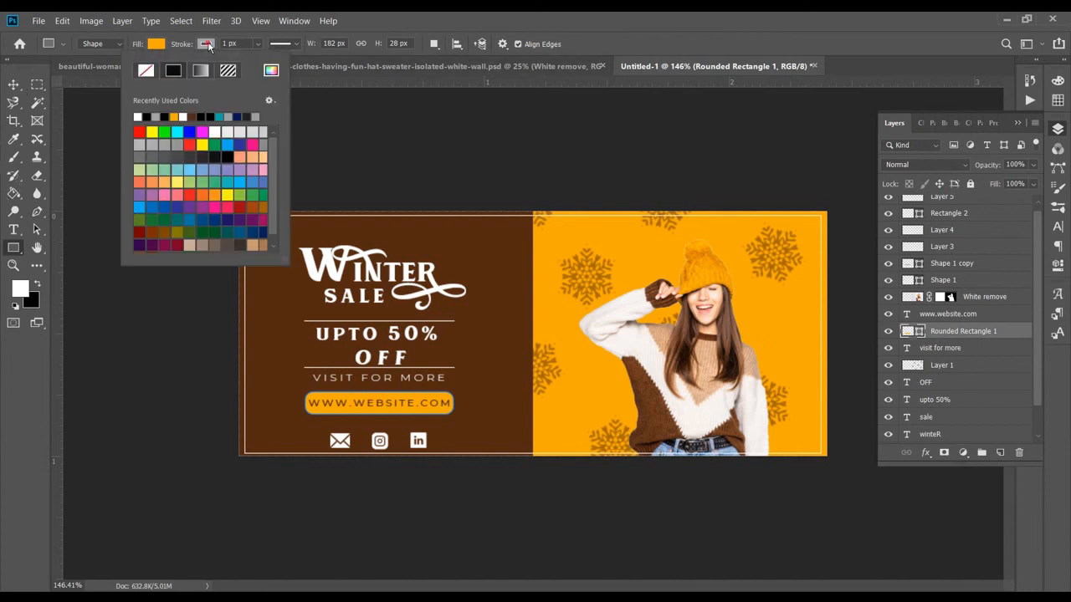
left_click(137, 116)
left_click(343, 153)
key("v")
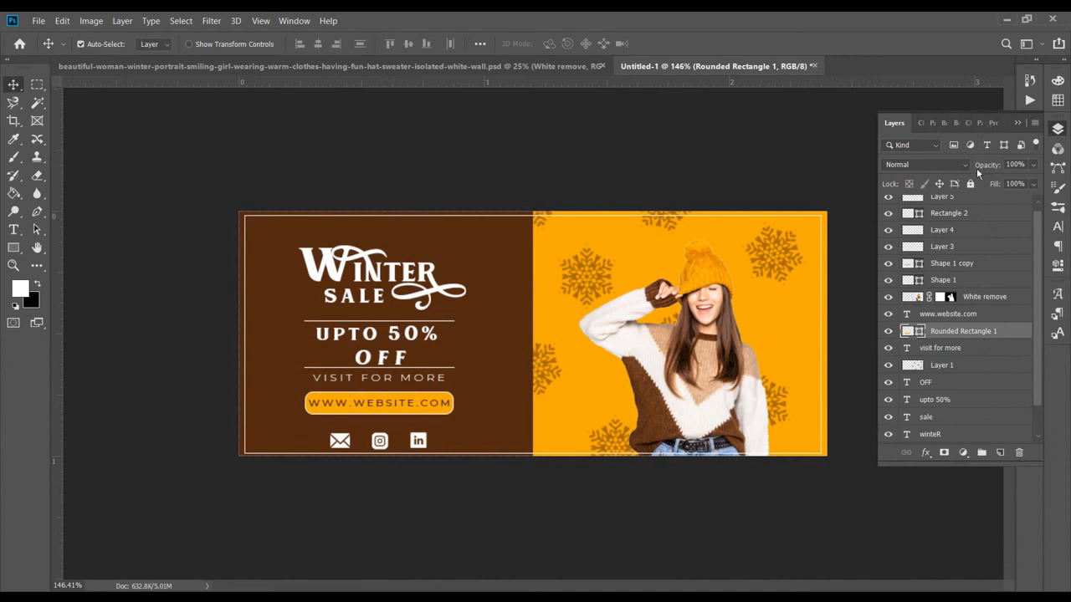
left_click(1018, 123)
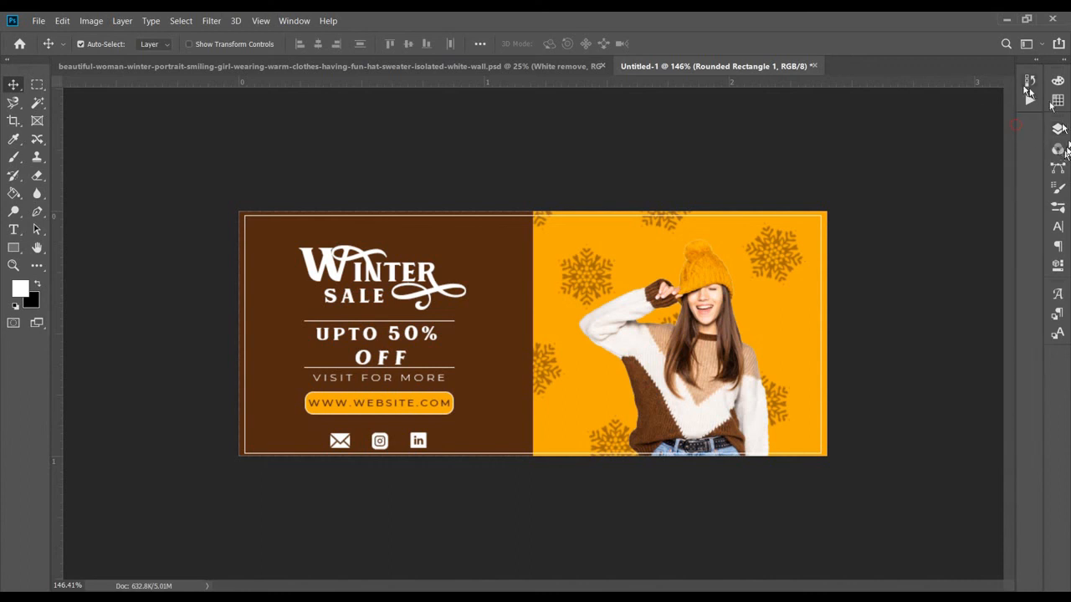